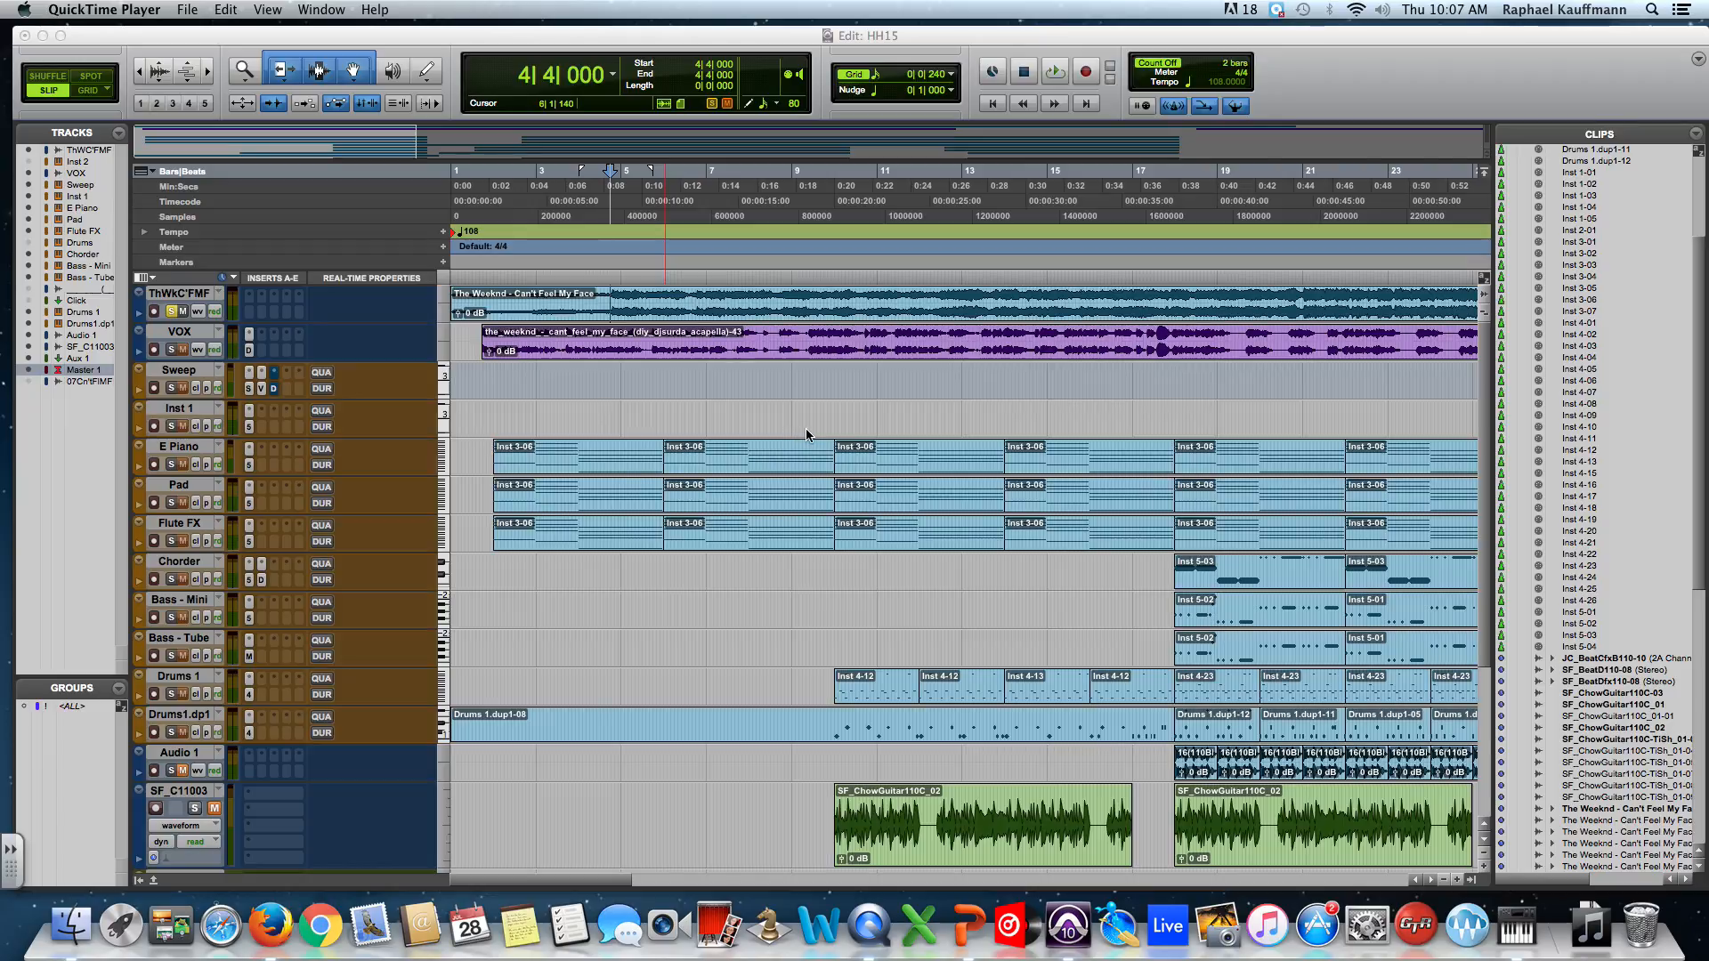
# Try progressively taller heights for the ThWkC'FMF track, up to filling the window.
pyautogui.click(444, 309)
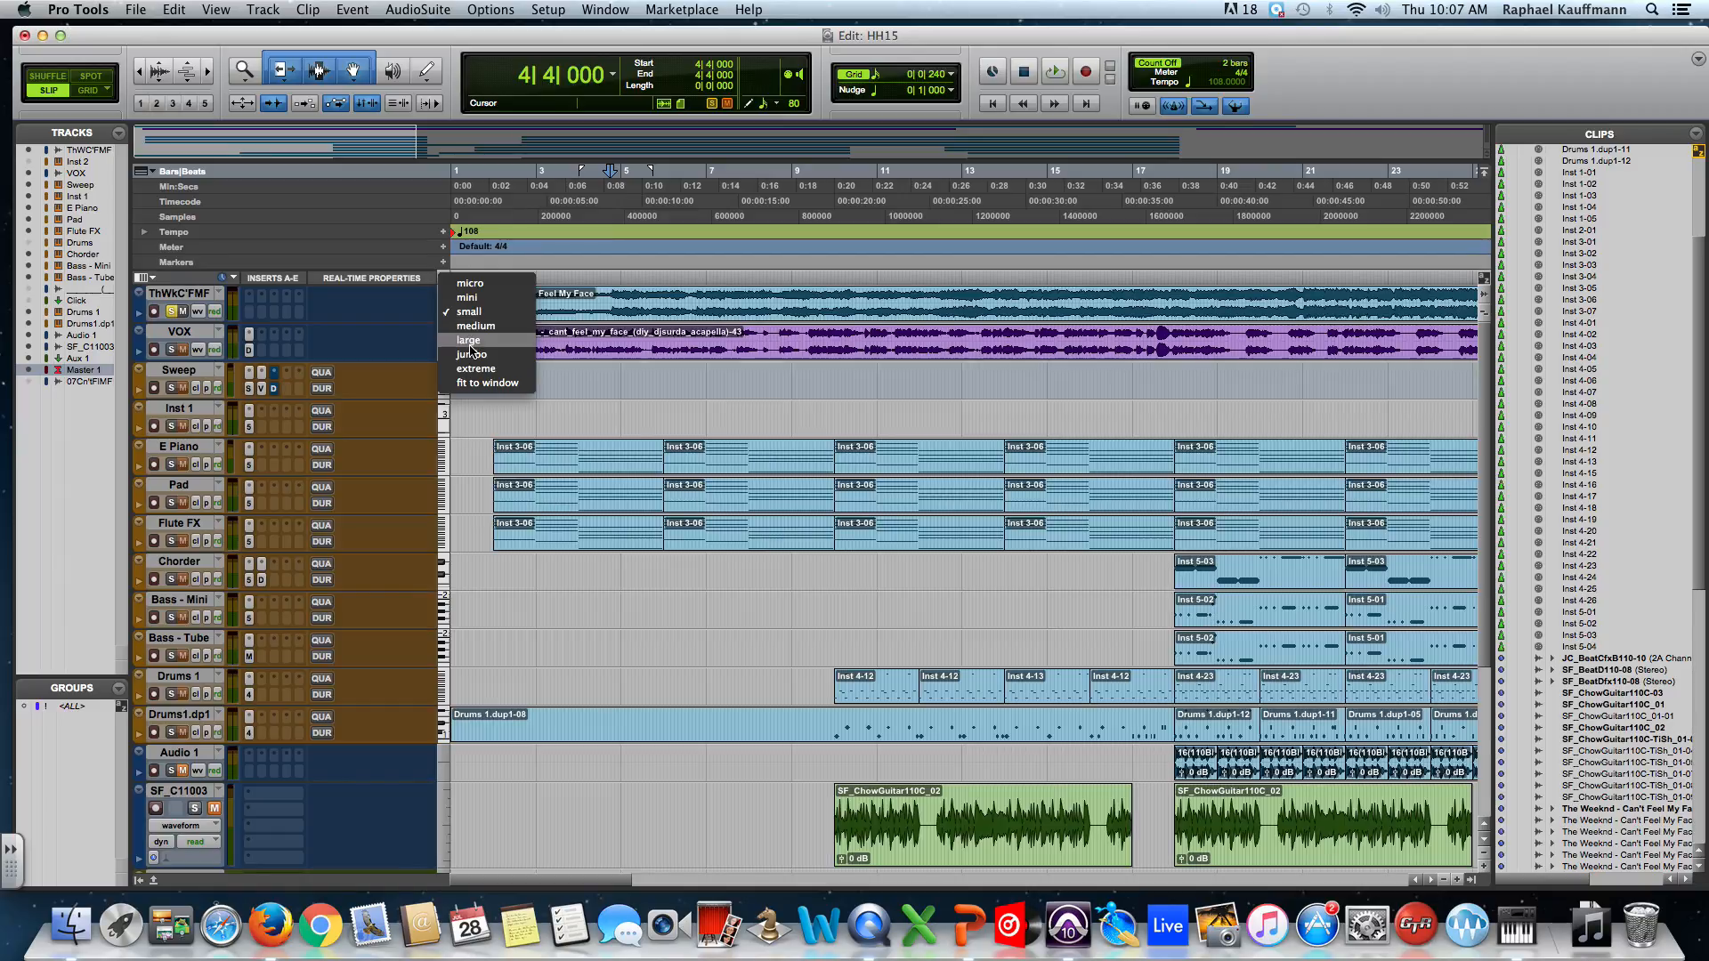
pyautogui.click(671, 404)
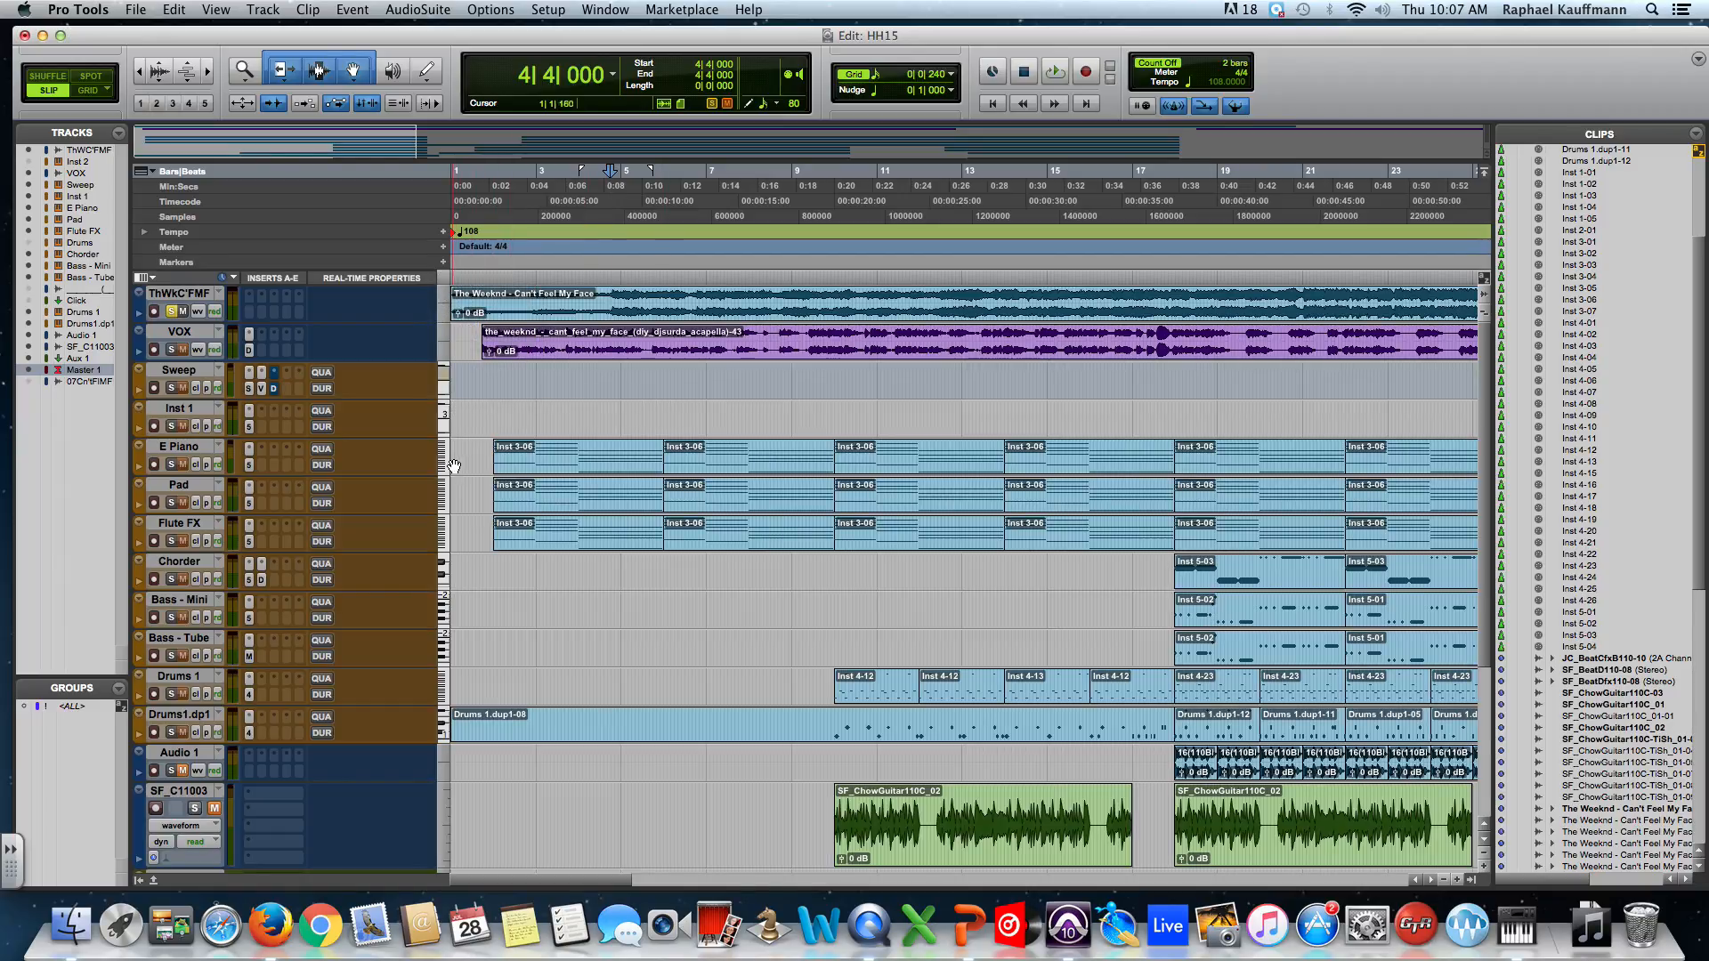
pyautogui.click(446, 315)
pyautogui.click(457, 338)
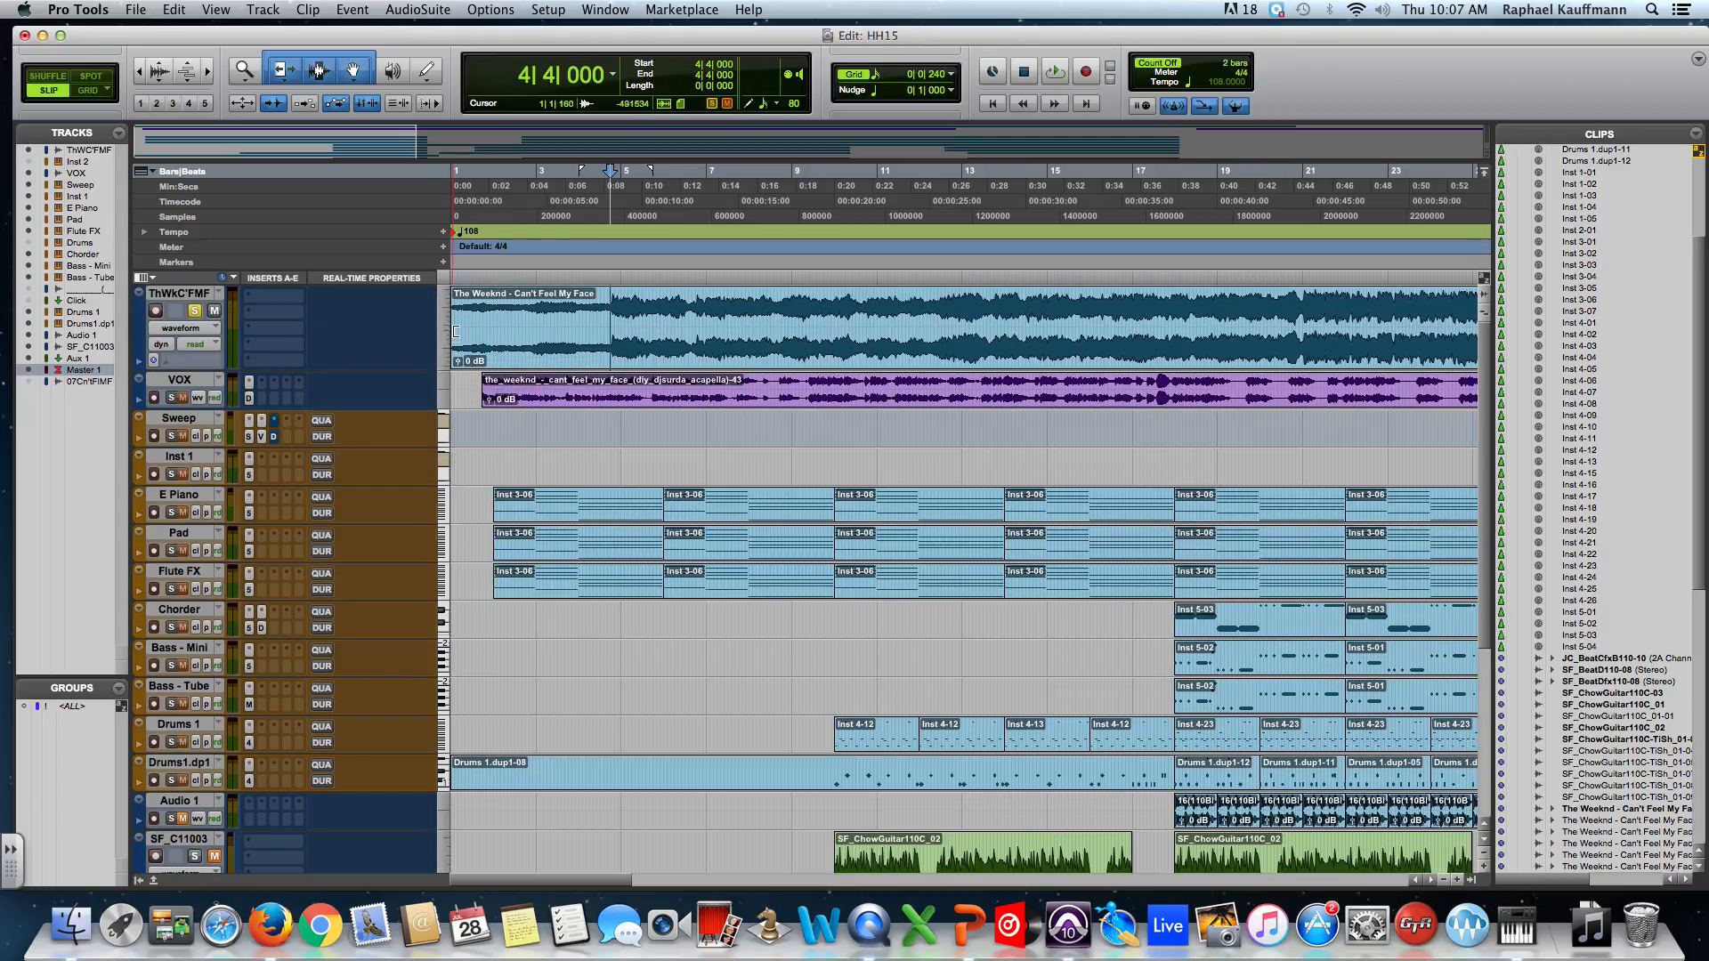
pyautogui.click(445, 331)
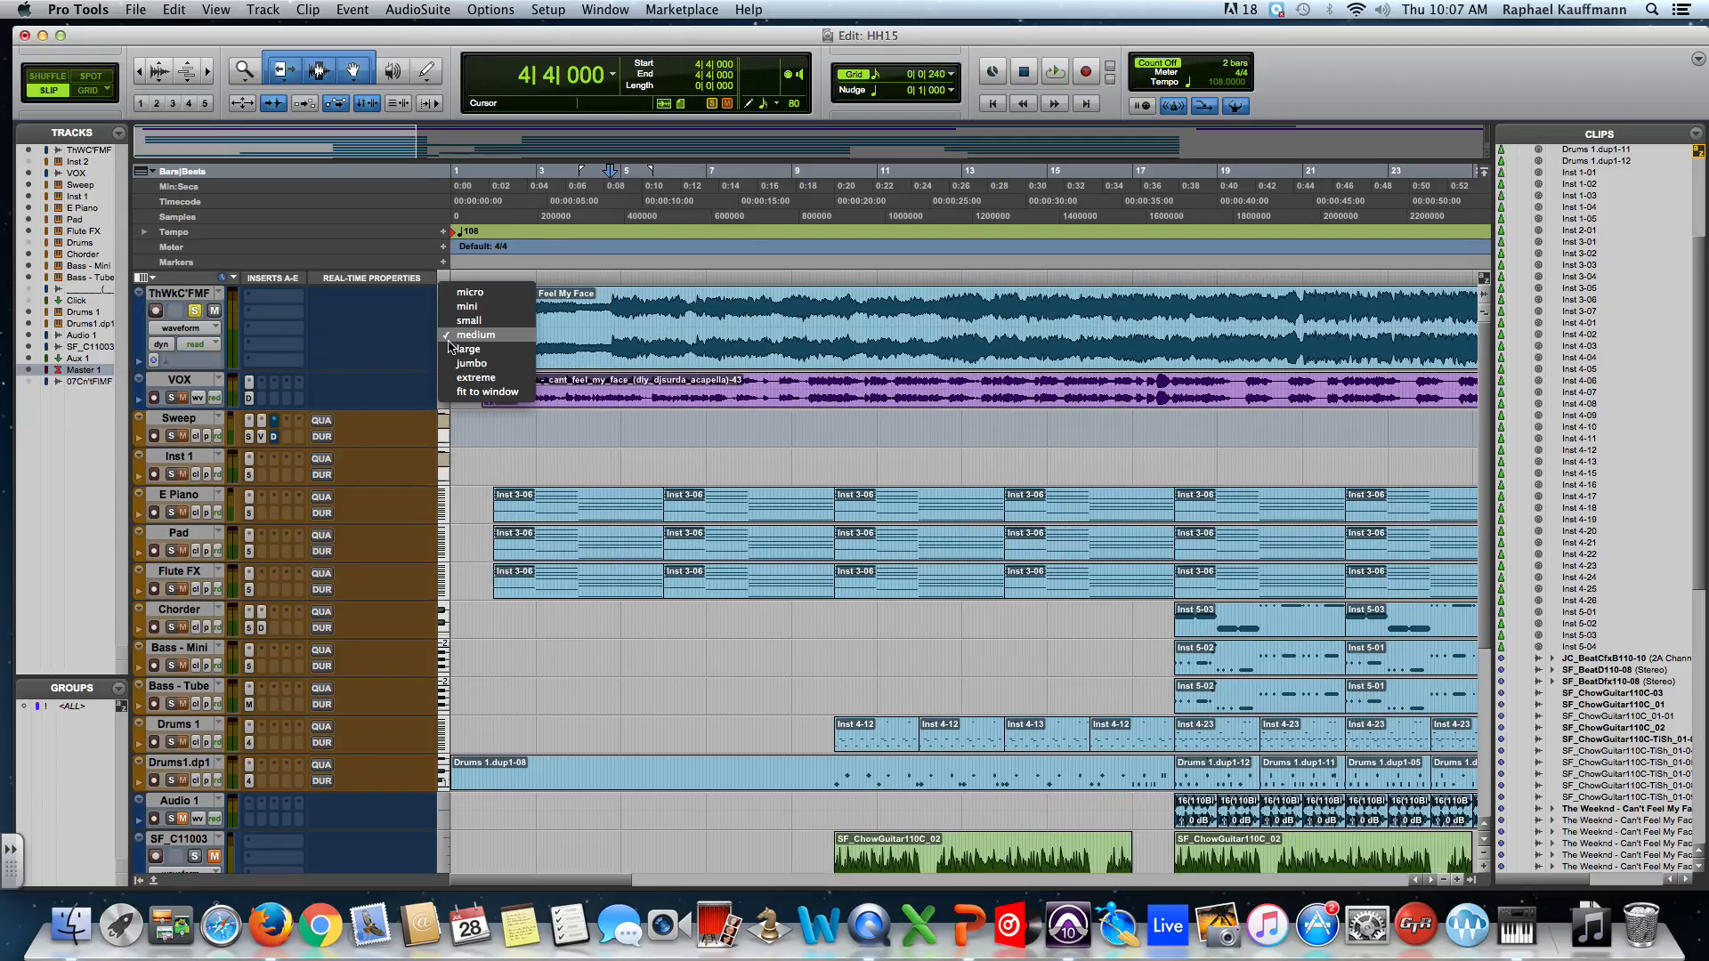
pyautogui.click(451, 345)
pyautogui.click(445, 338)
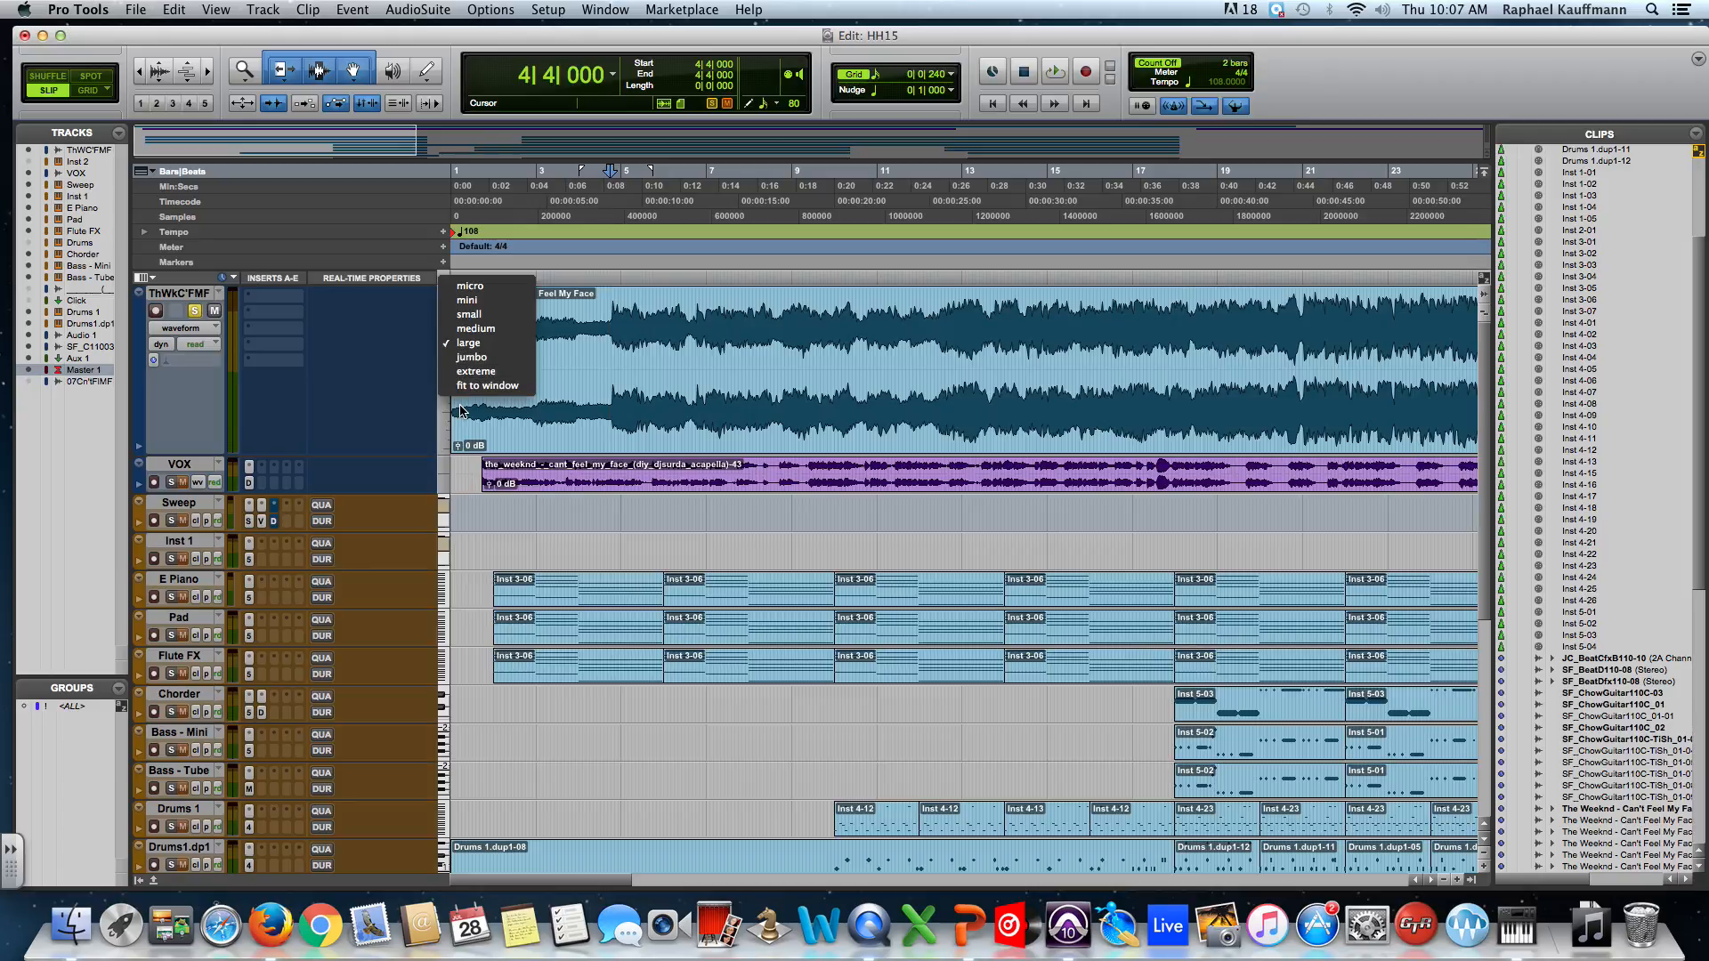
pyautogui.click(461, 389)
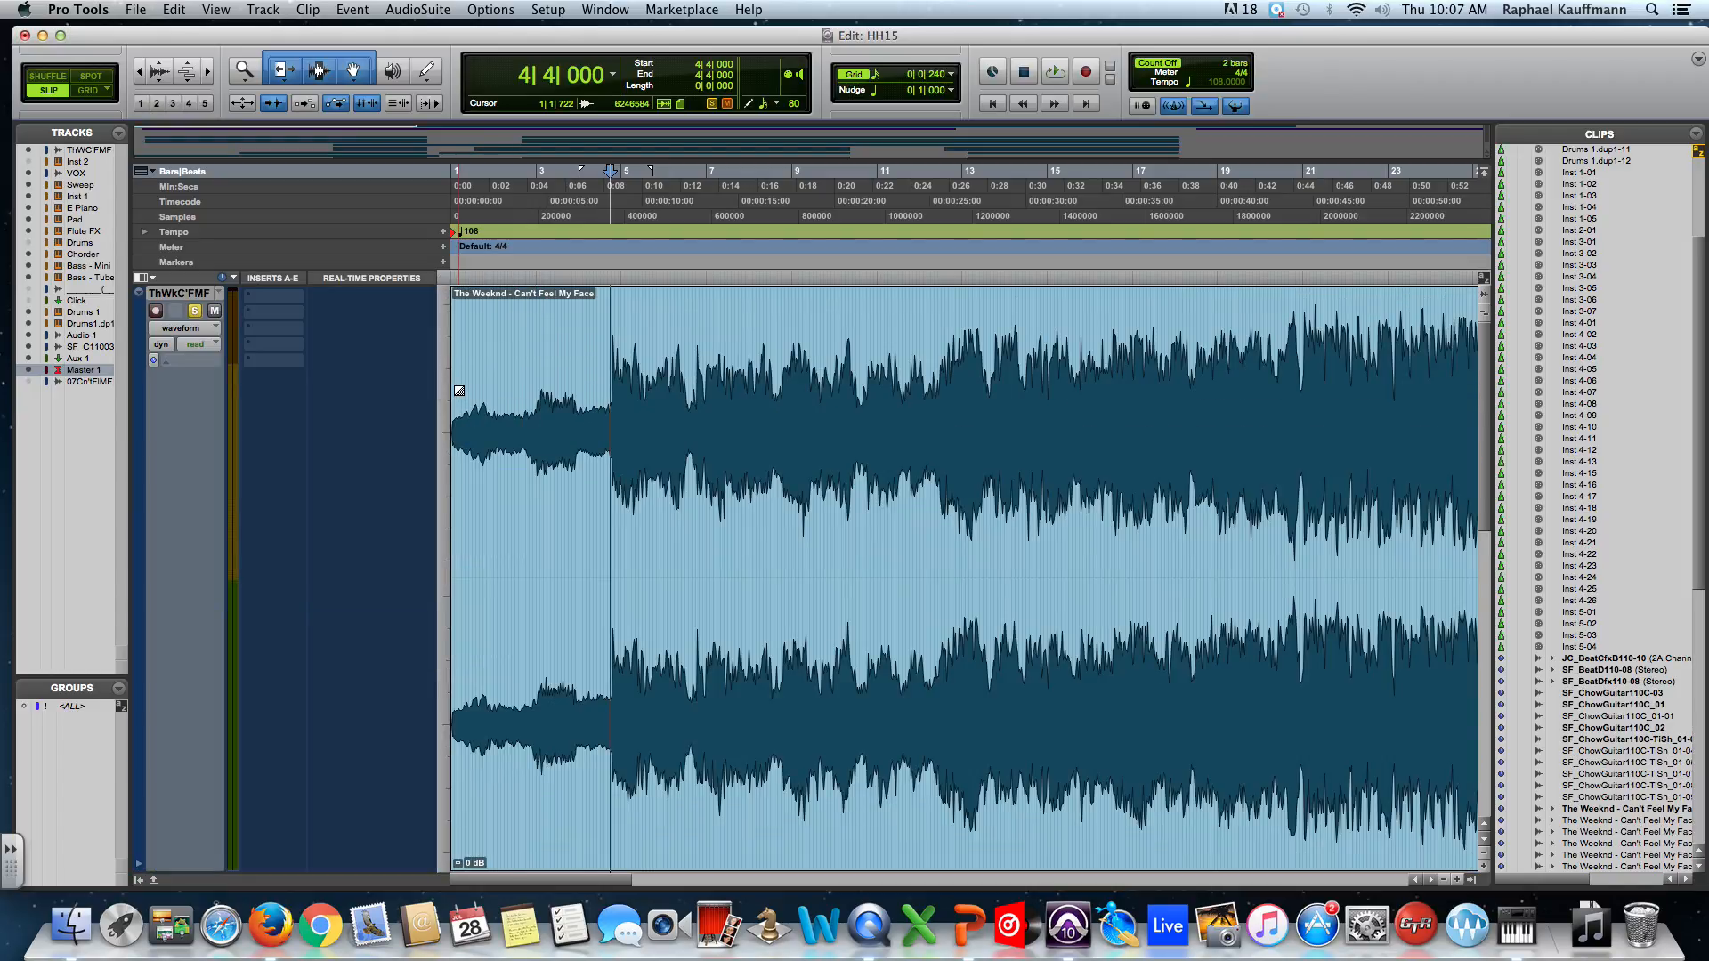
# Set the ThWkC'FMF track to Medium height and select the track.
pyautogui.click(446, 376)
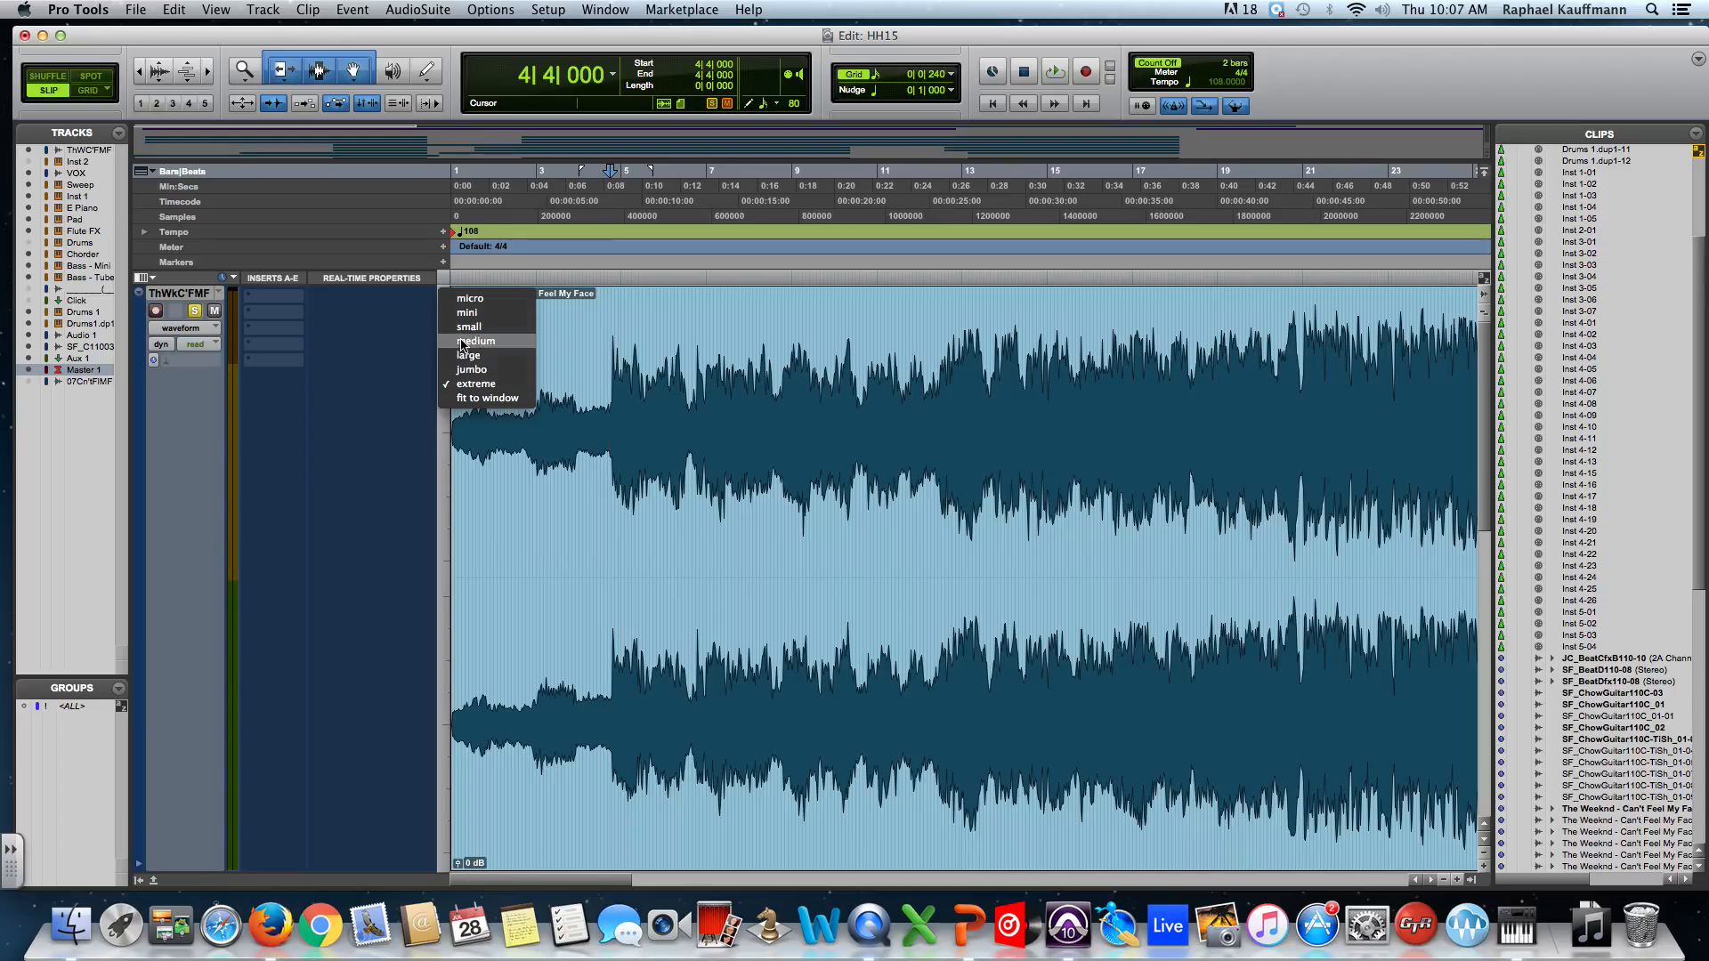
pyautogui.click(472, 341)
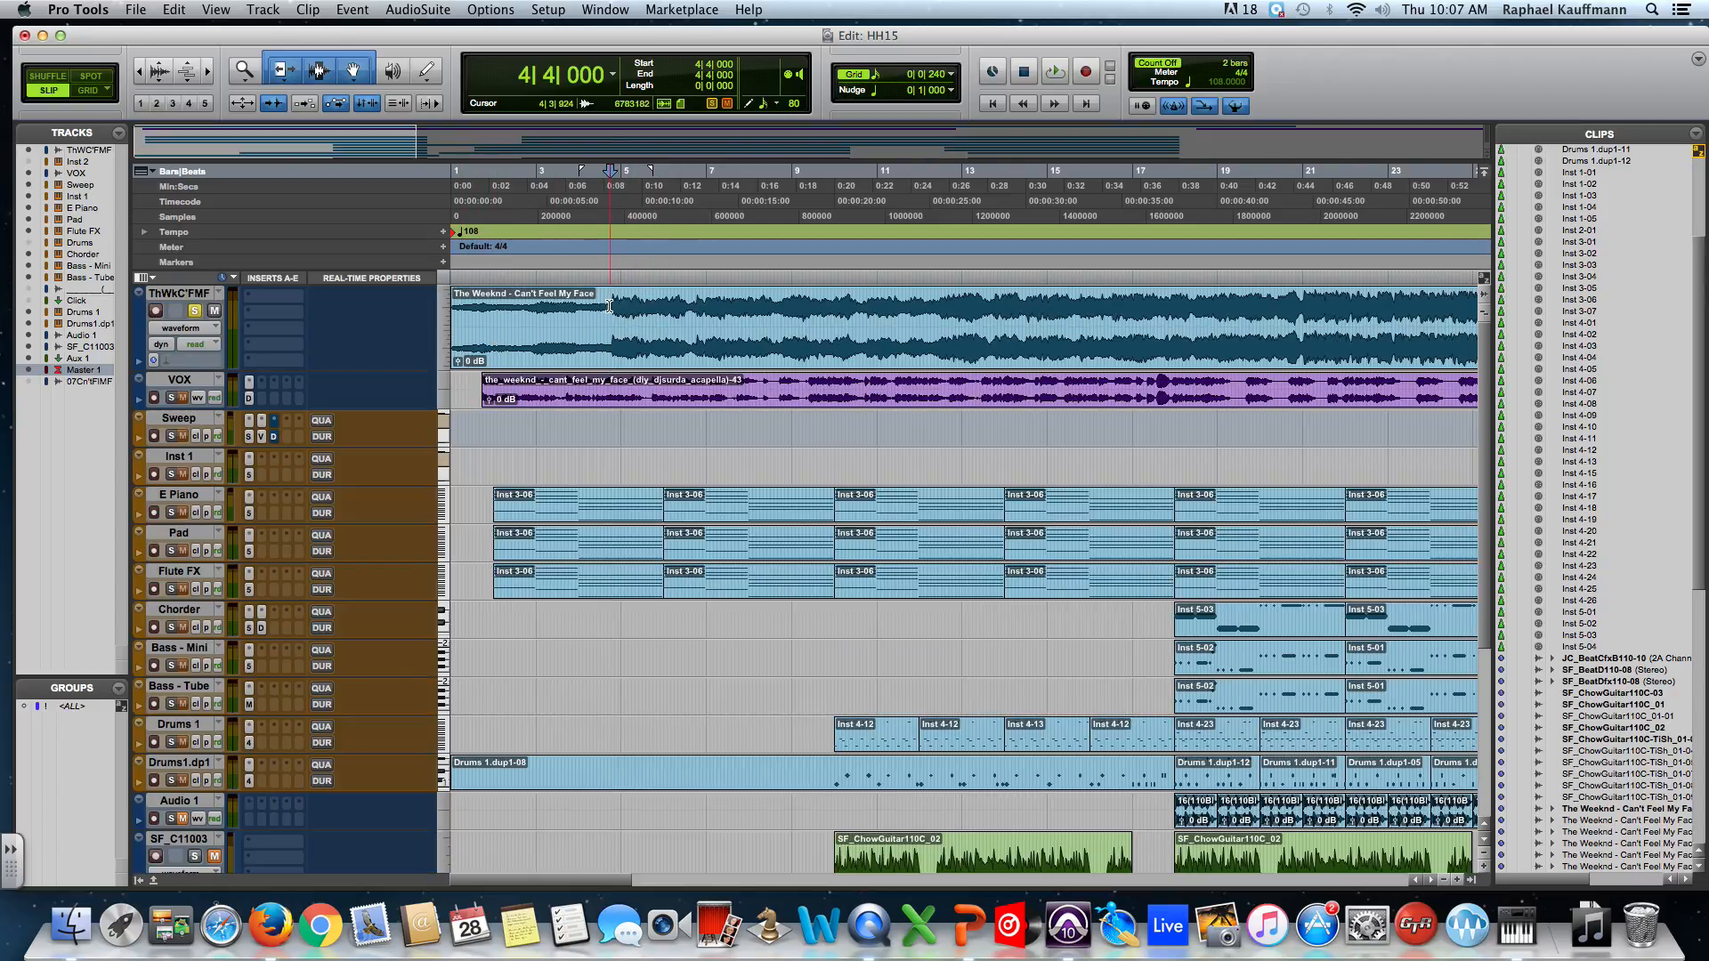
pyautogui.click(191, 295)
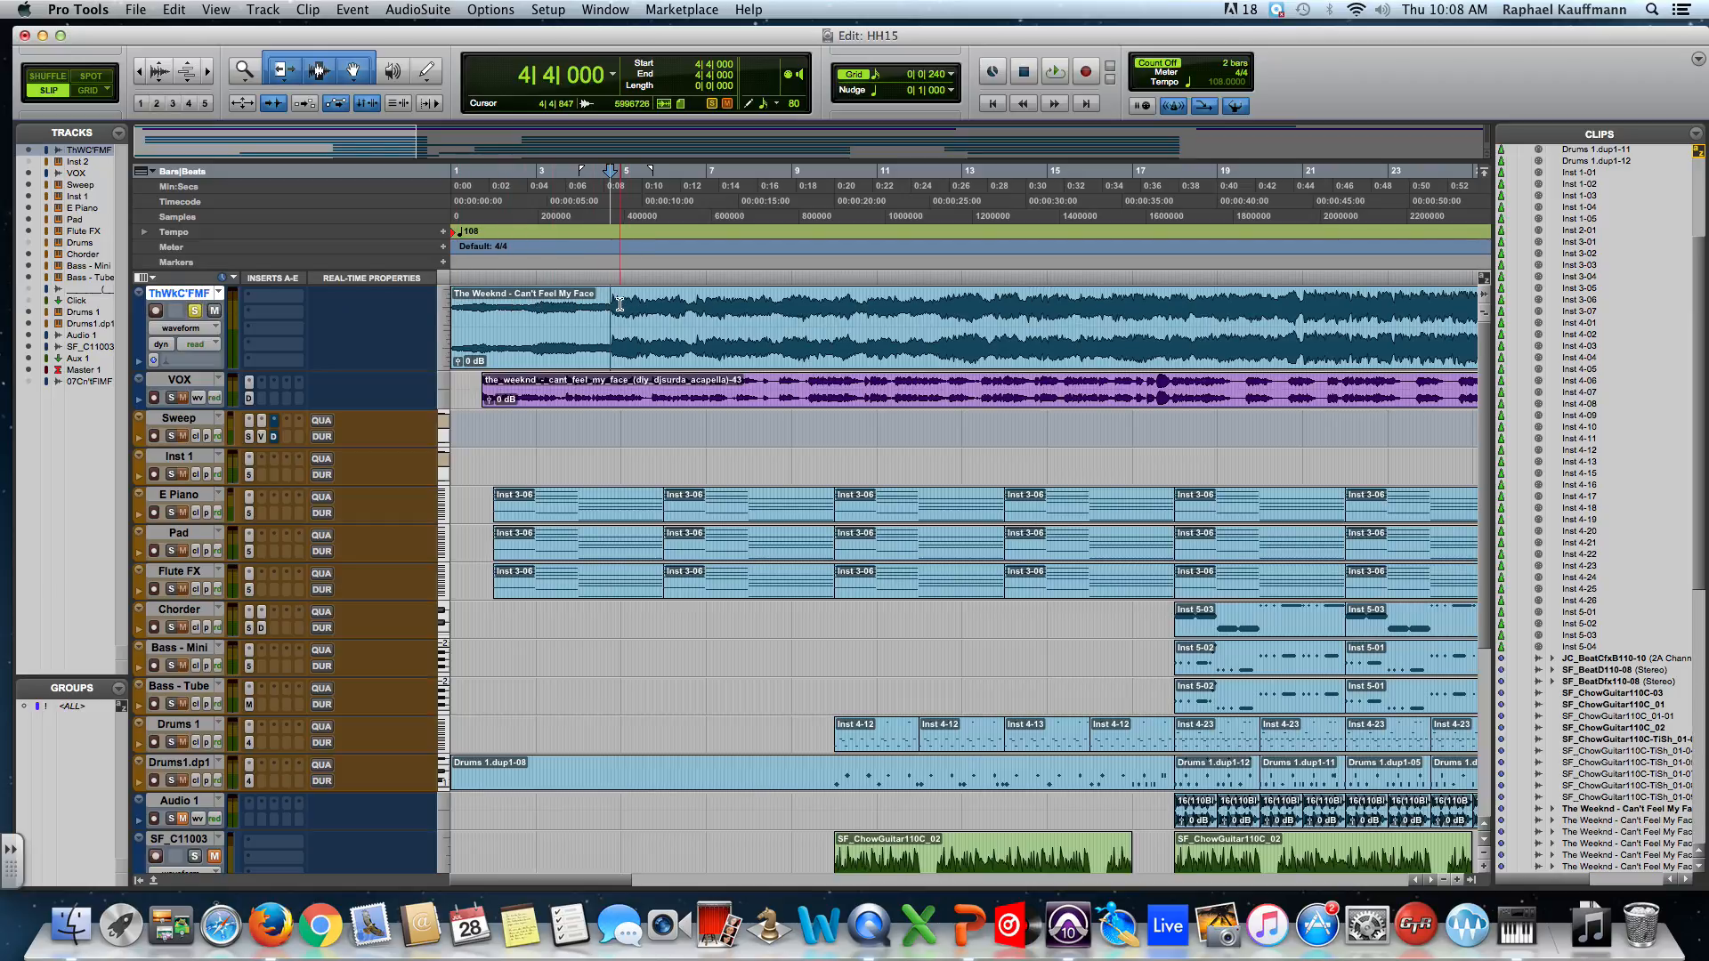
# Play the session briefly, zoom out to bars 1–45, and unsolo ThWkC'FMF.
pyautogui.press('space')
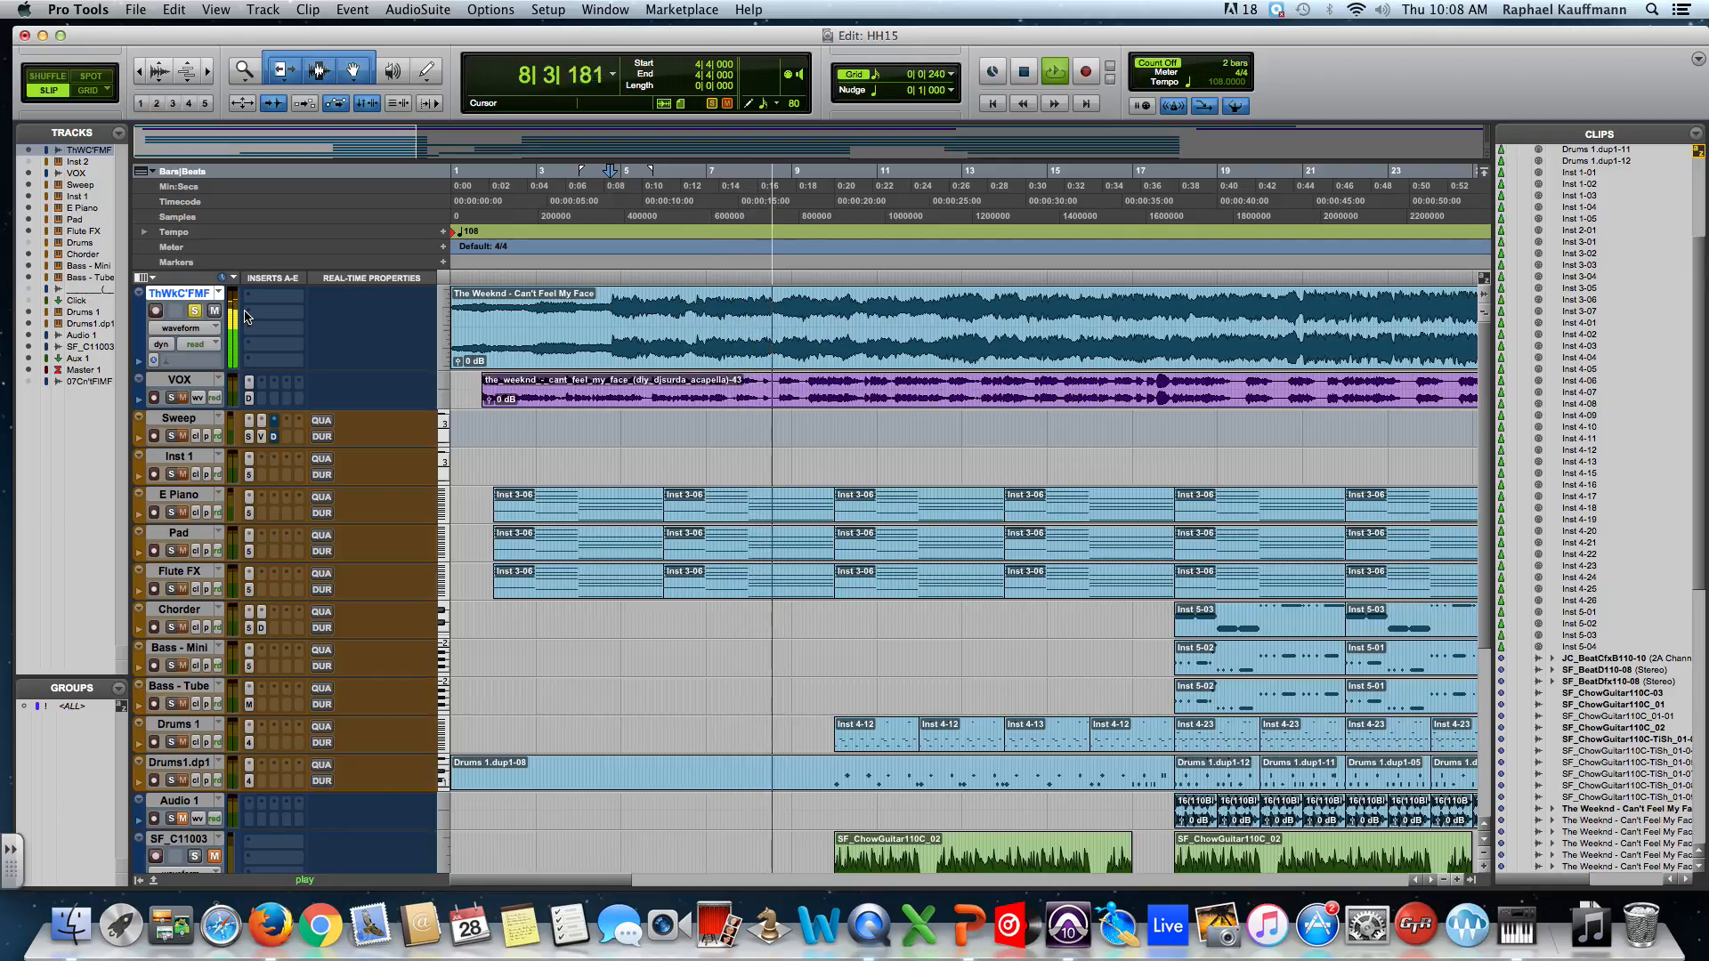
pyautogui.press('space')
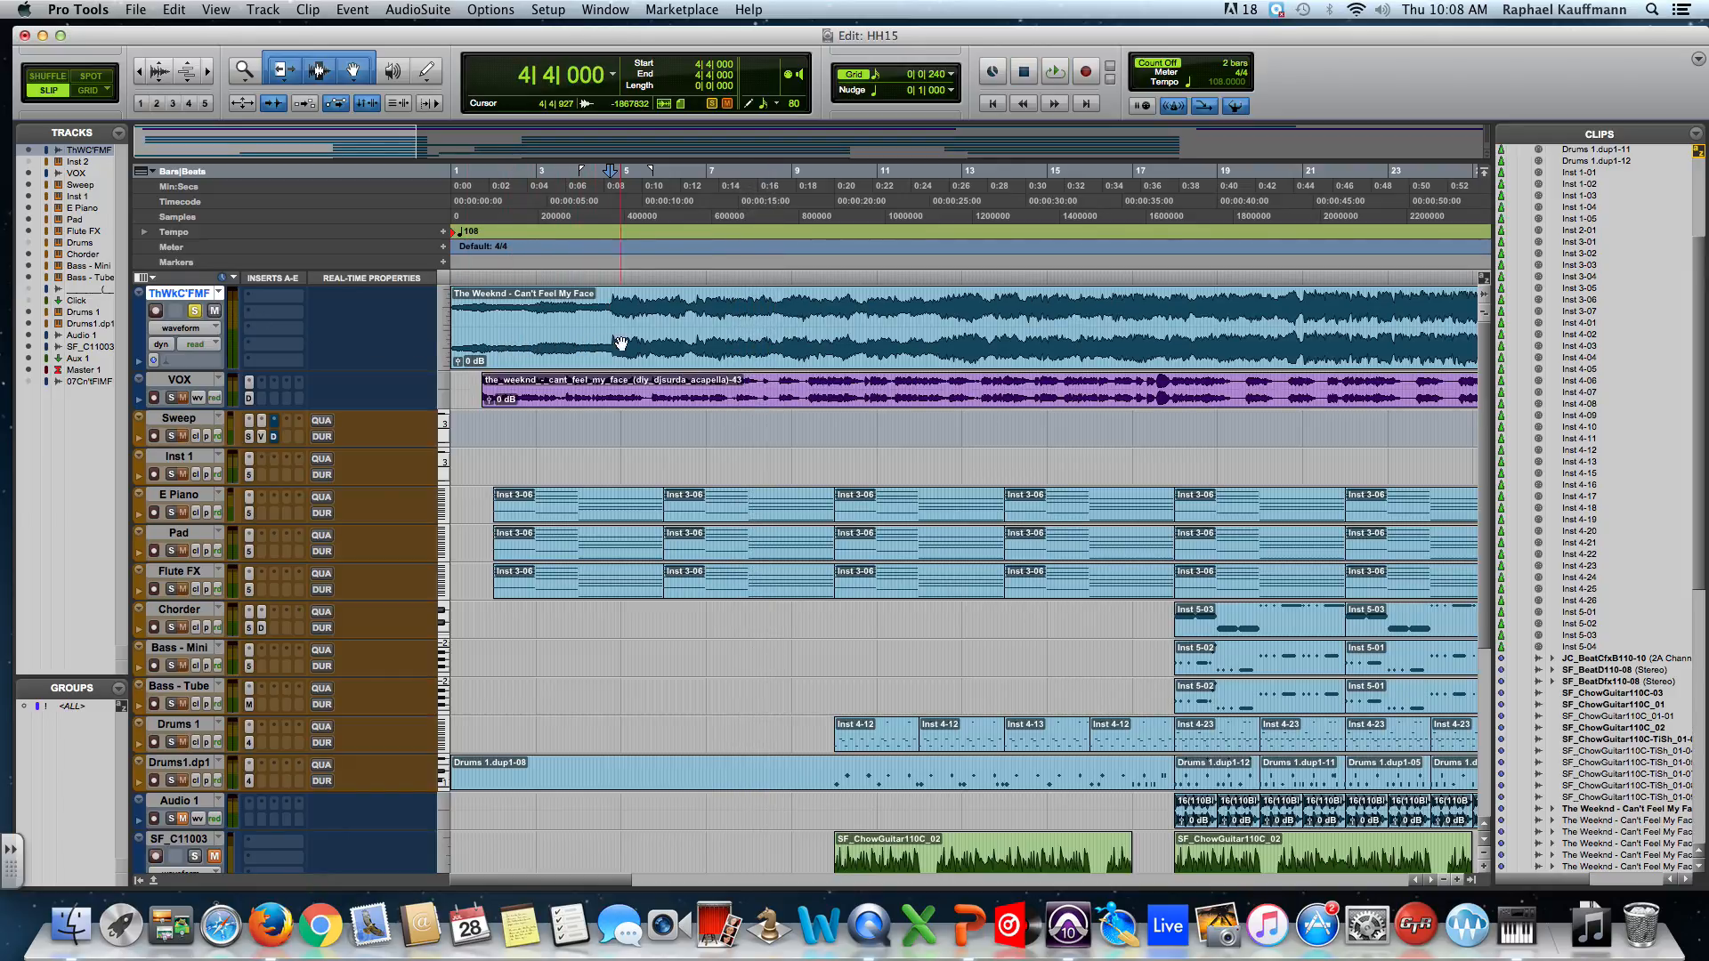
pyautogui.press('r')
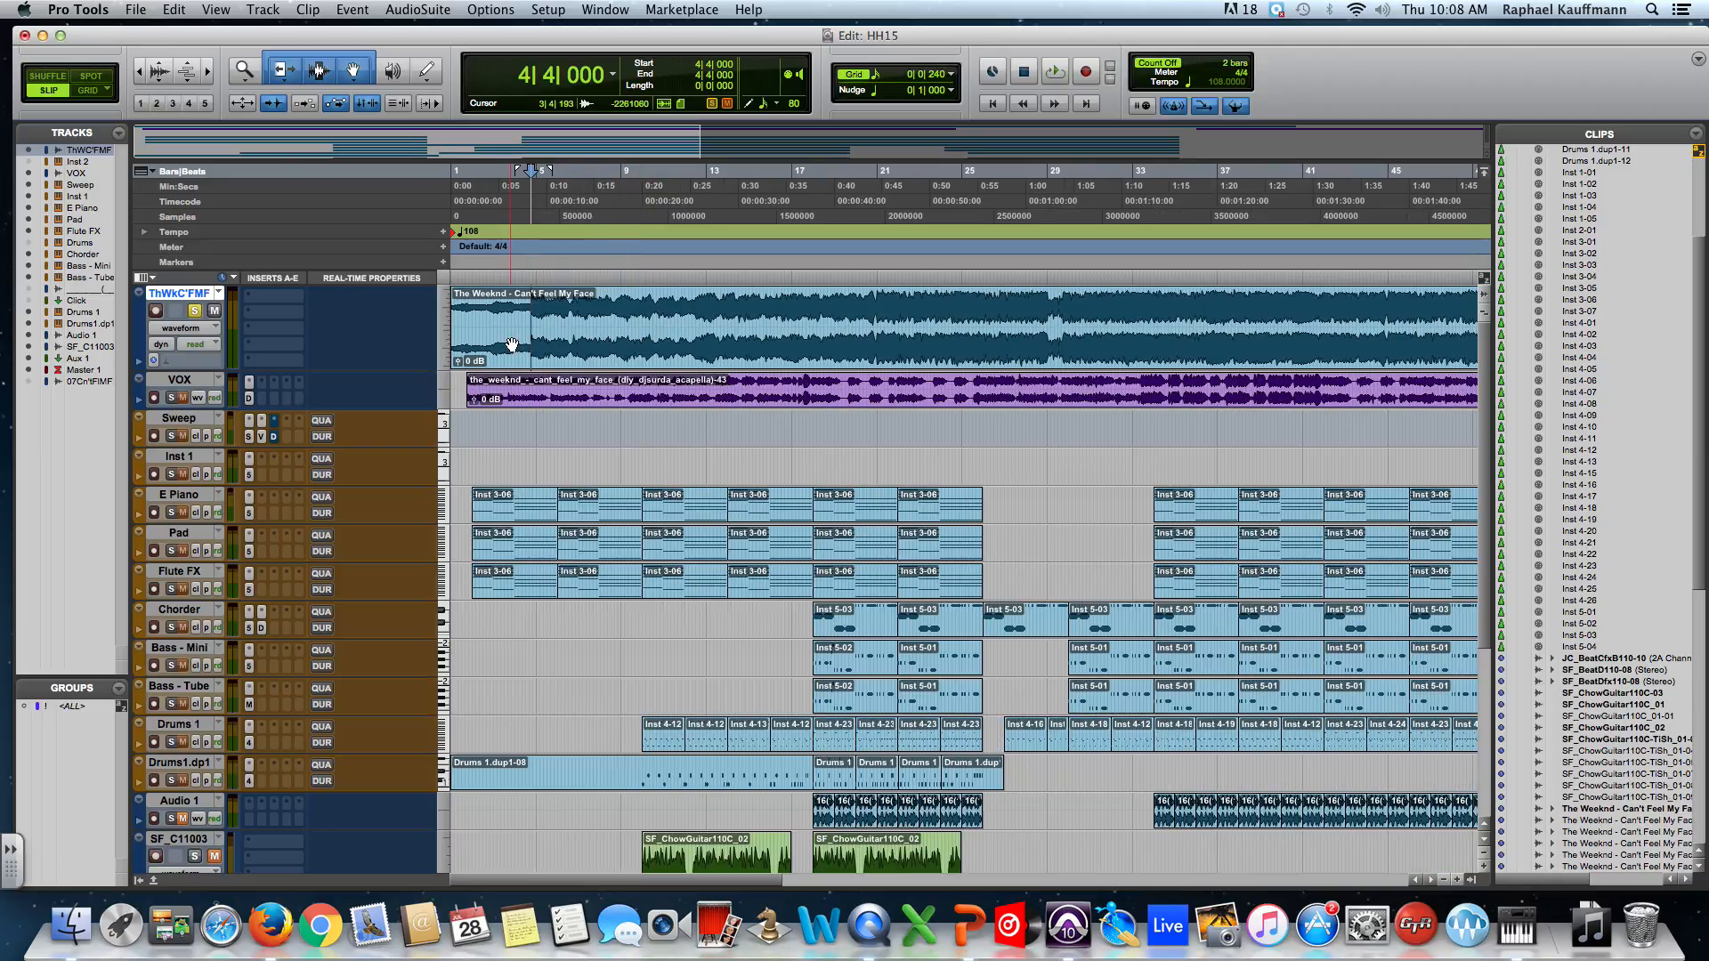
pyautogui.click(200, 312)
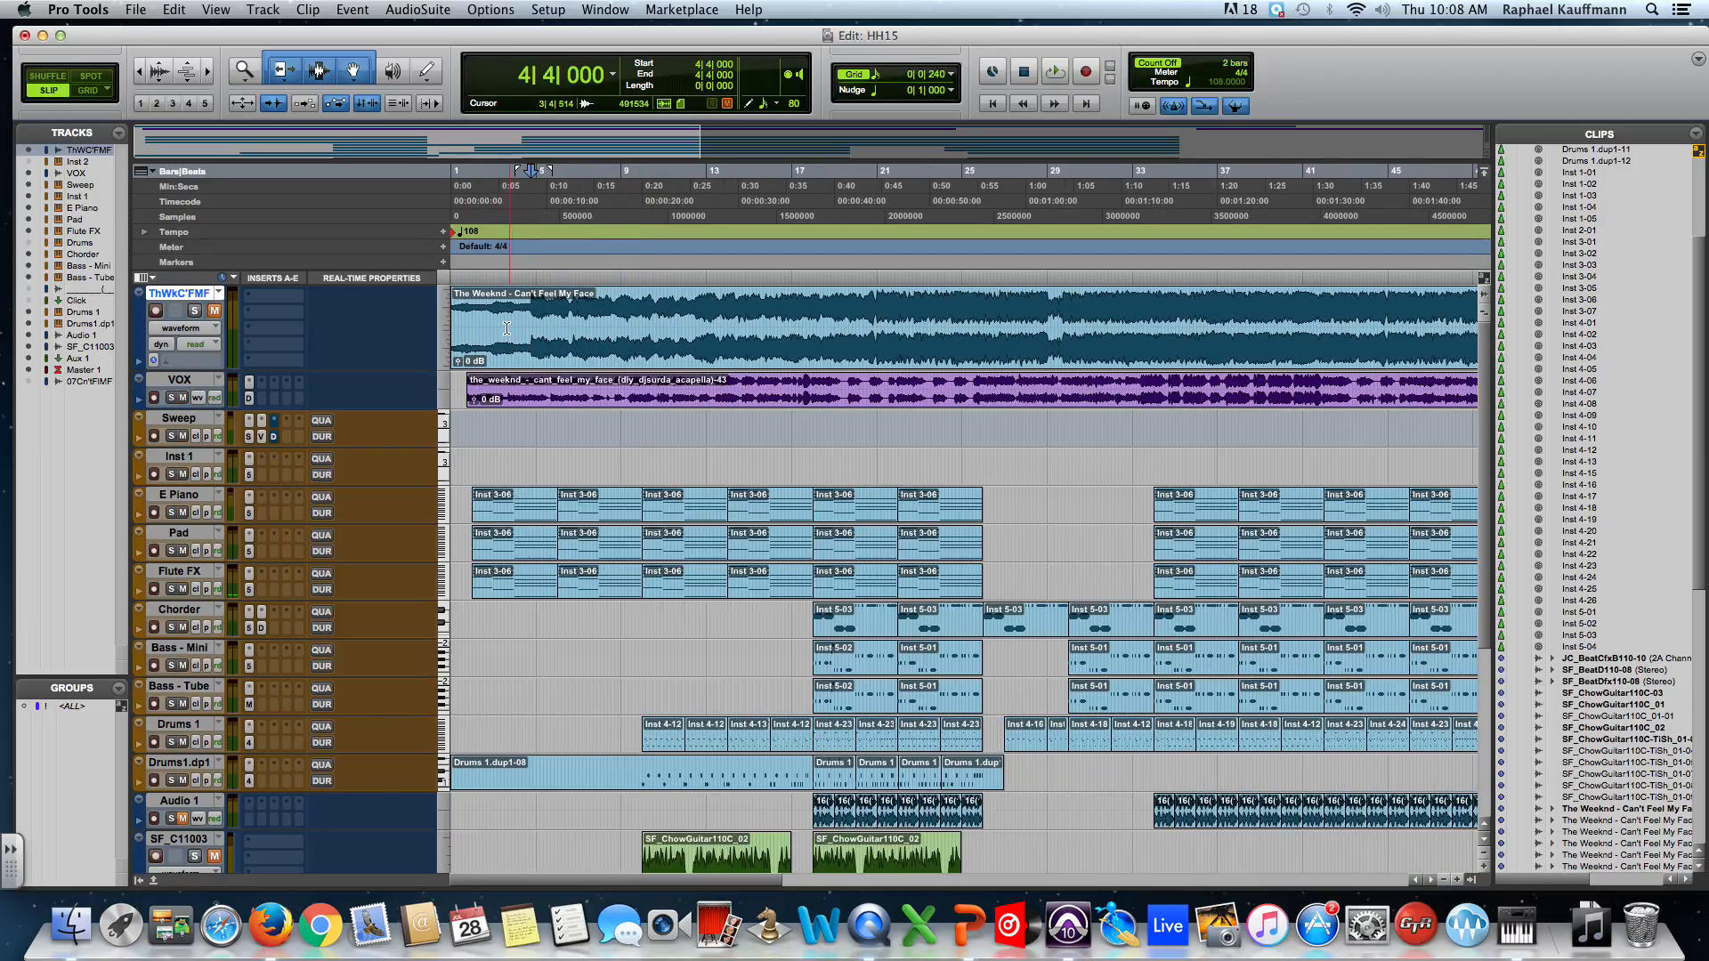
# Audition the song from bar 2, jumping to bars 10 and 17, then unmute and solo ThWkC'FMF.
pyautogui.click(472, 311)
pyautogui.press('space')
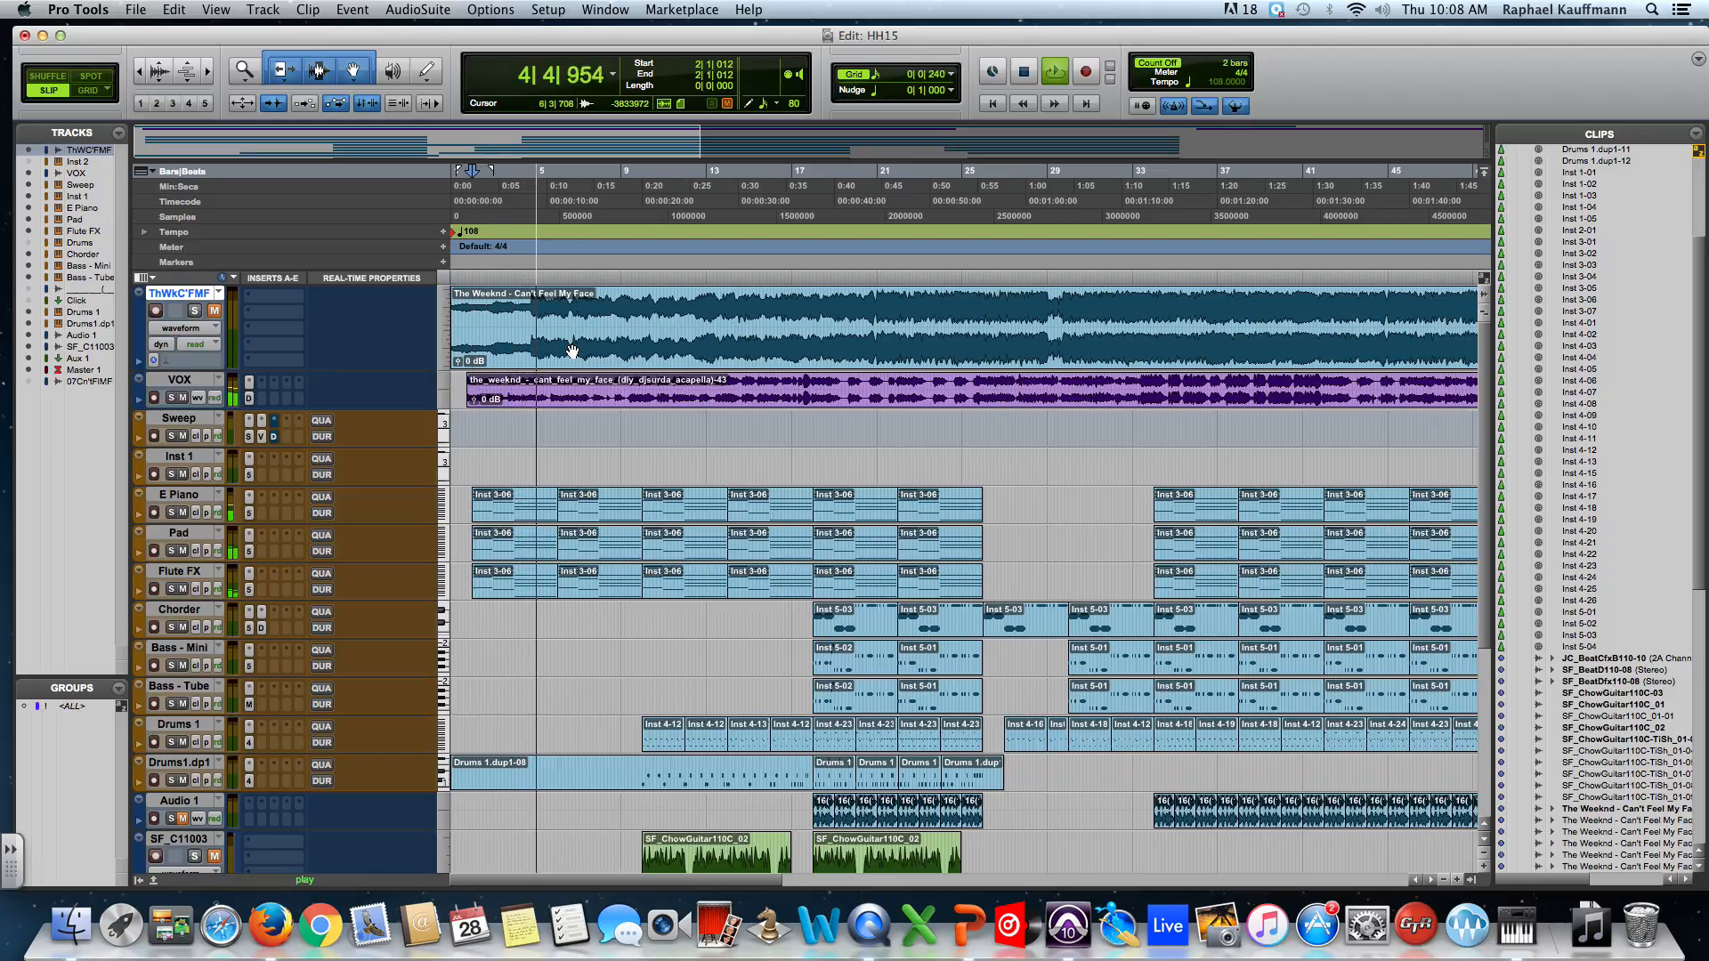
pyautogui.click(659, 277)
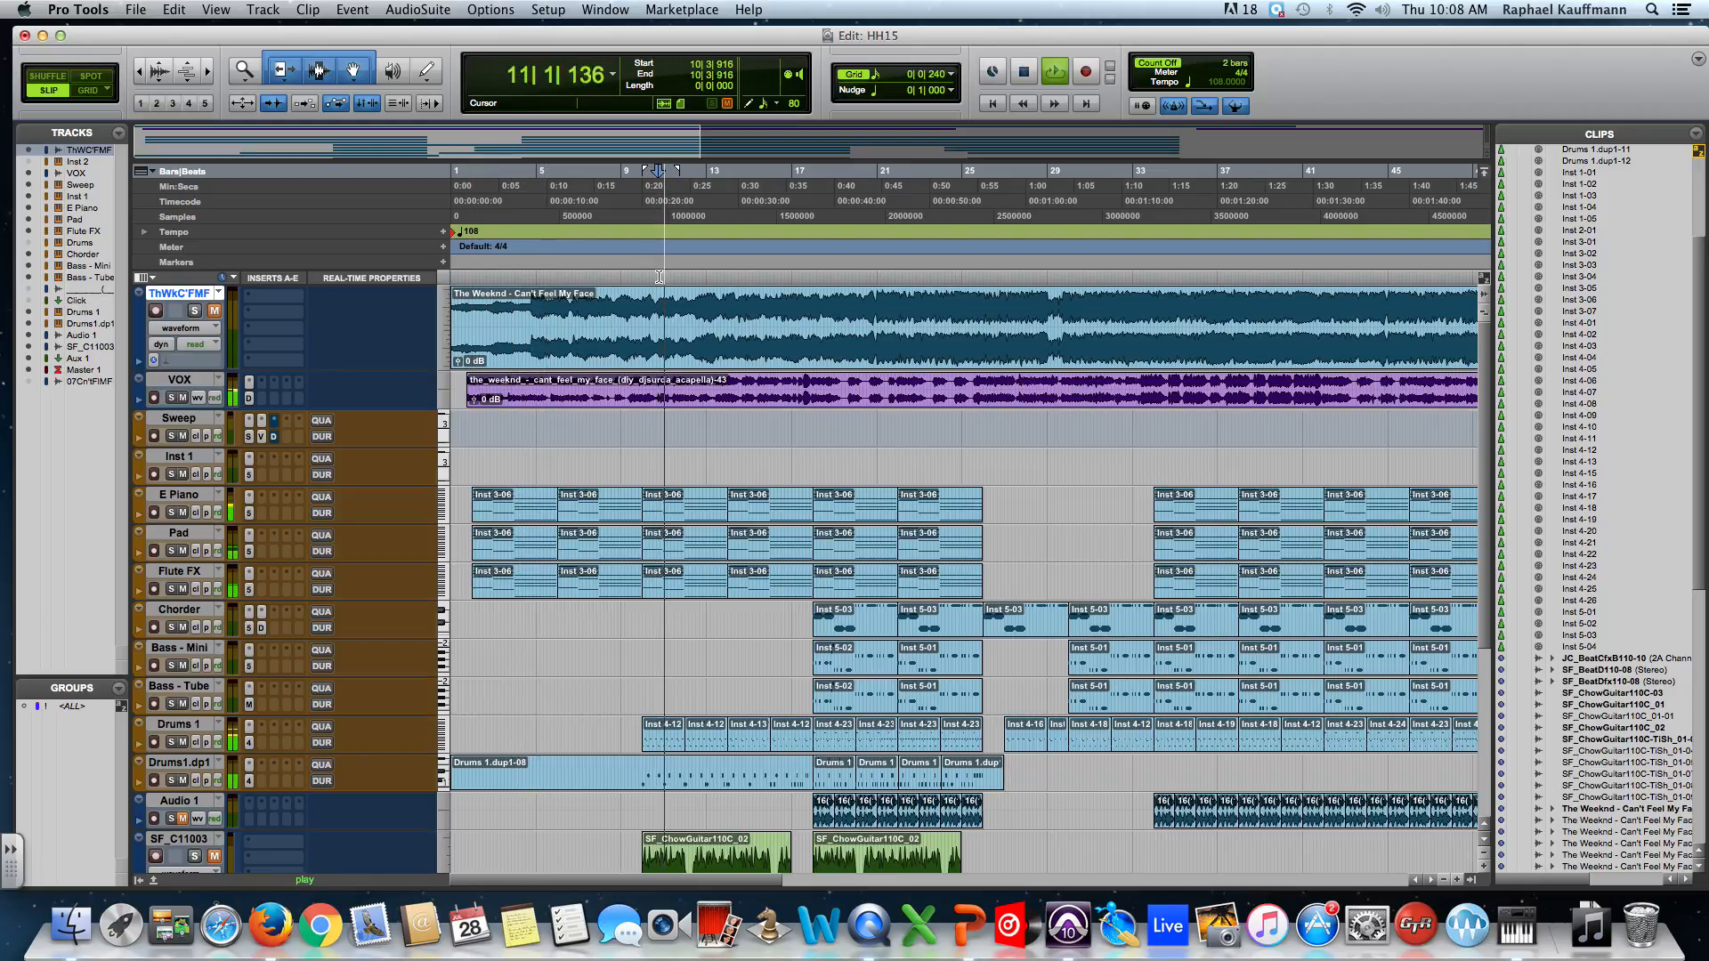
pyautogui.click(801, 277)
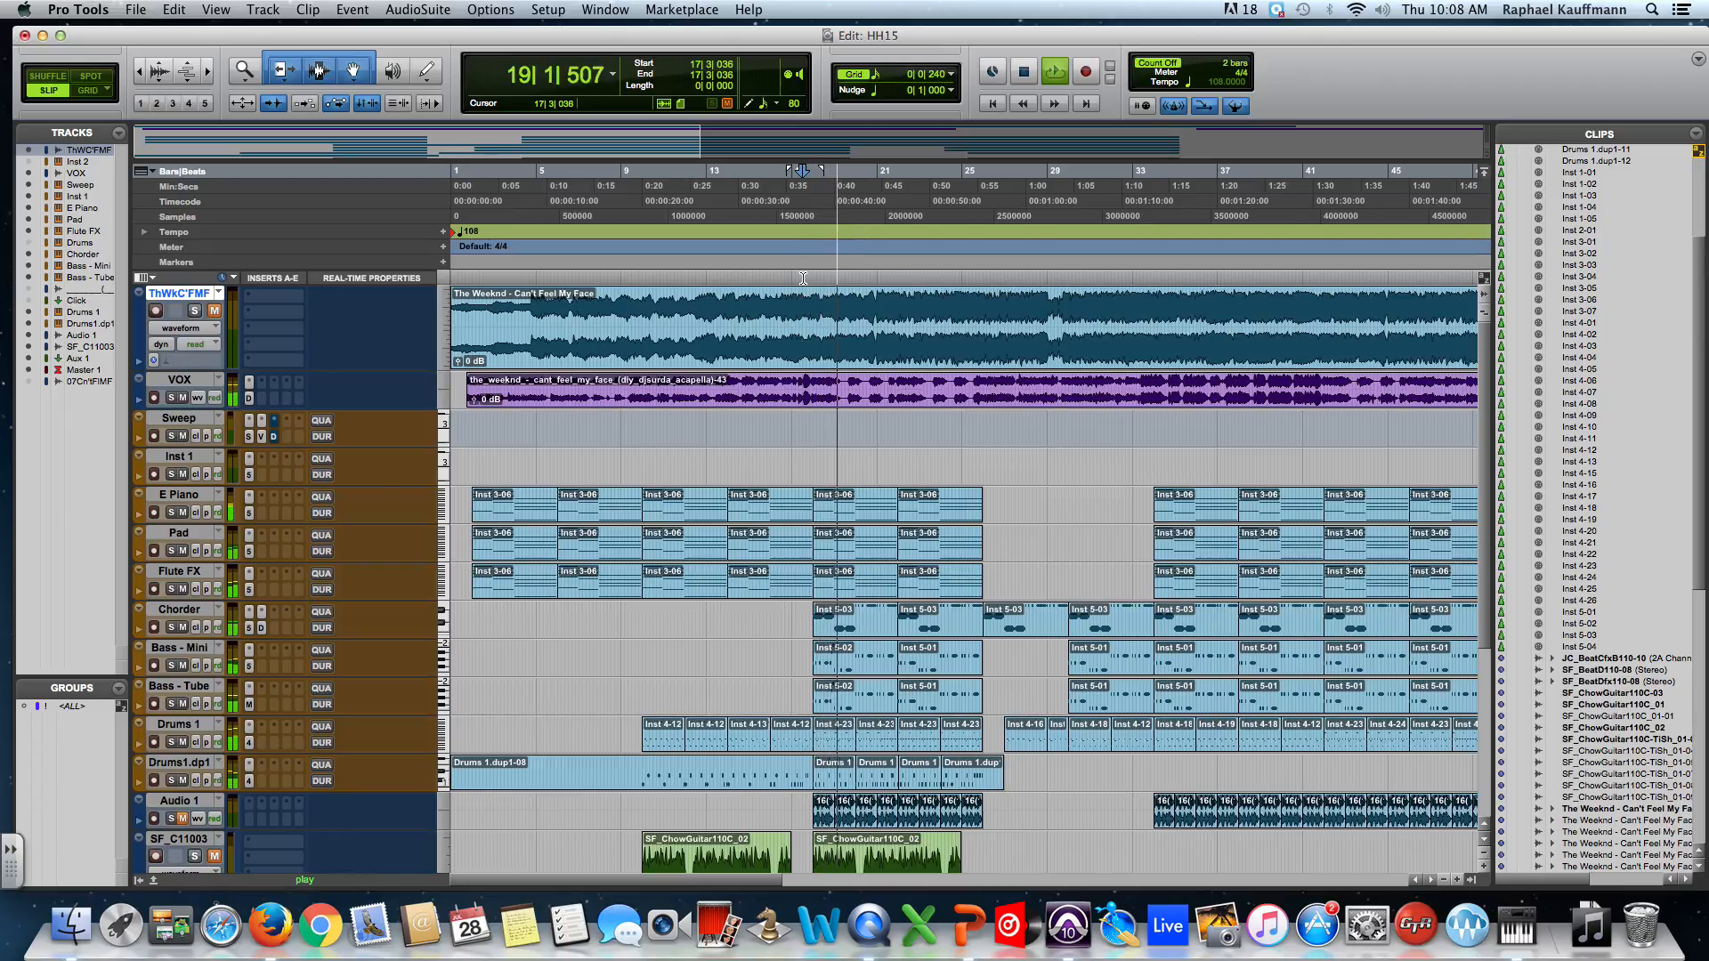
pyautogui.press('space')
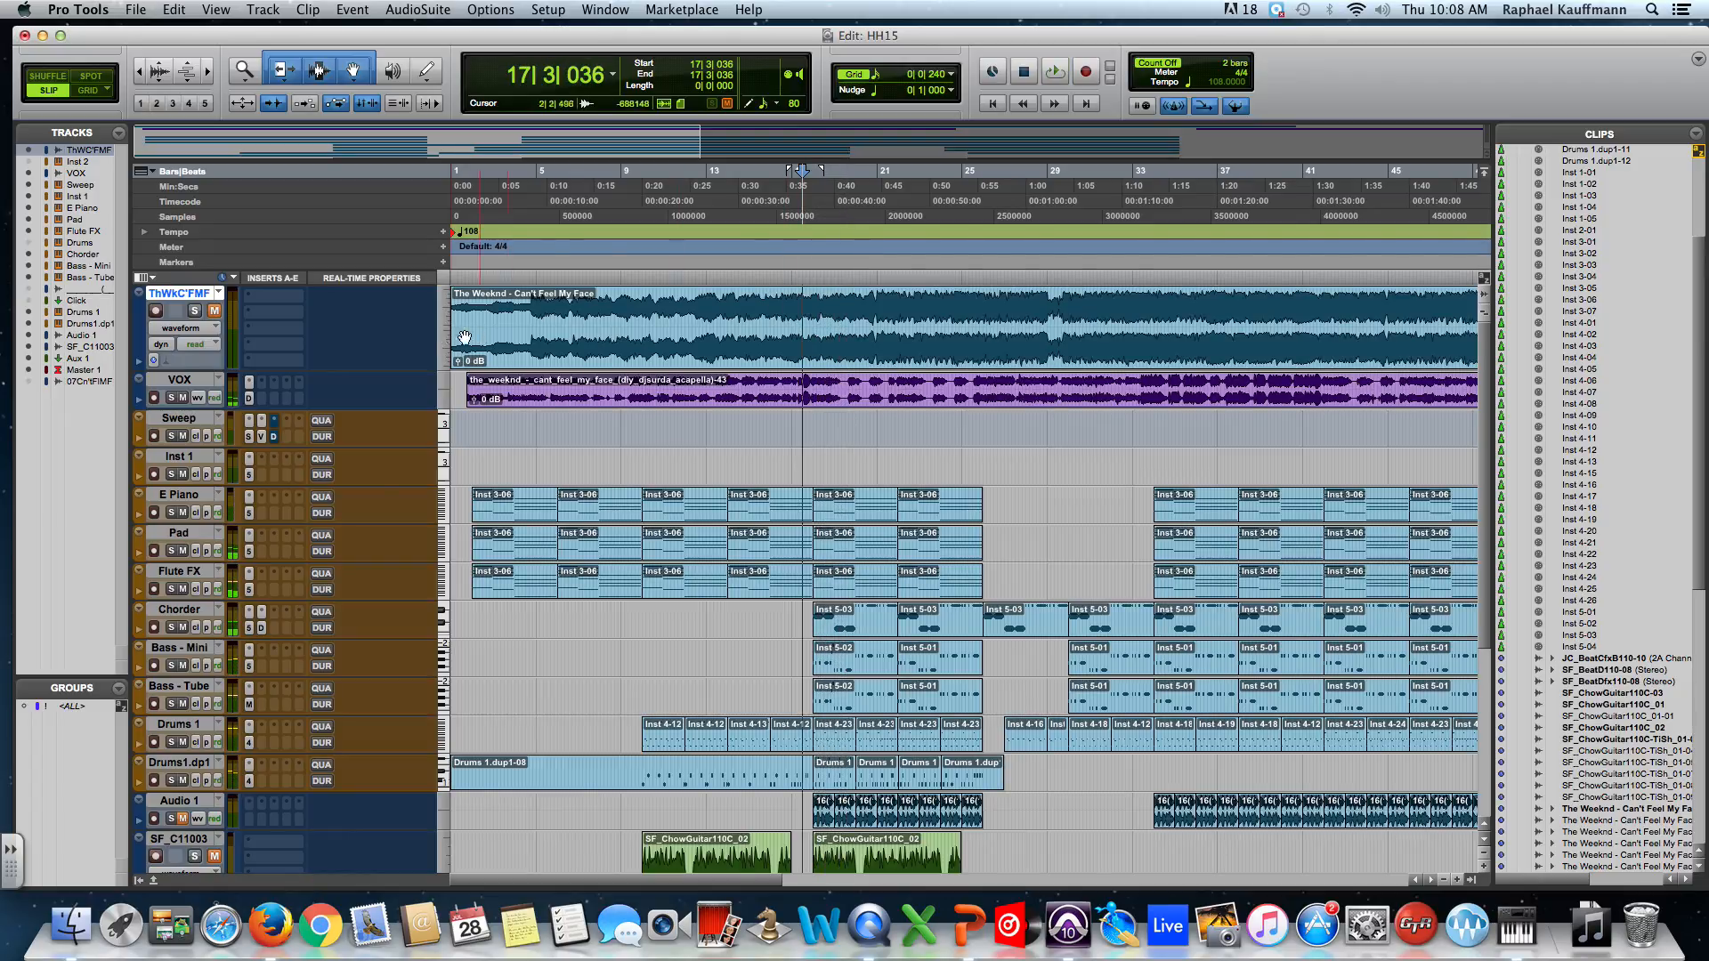
pyautogui.click(214, 310)
pyautogui.click(194, 311)
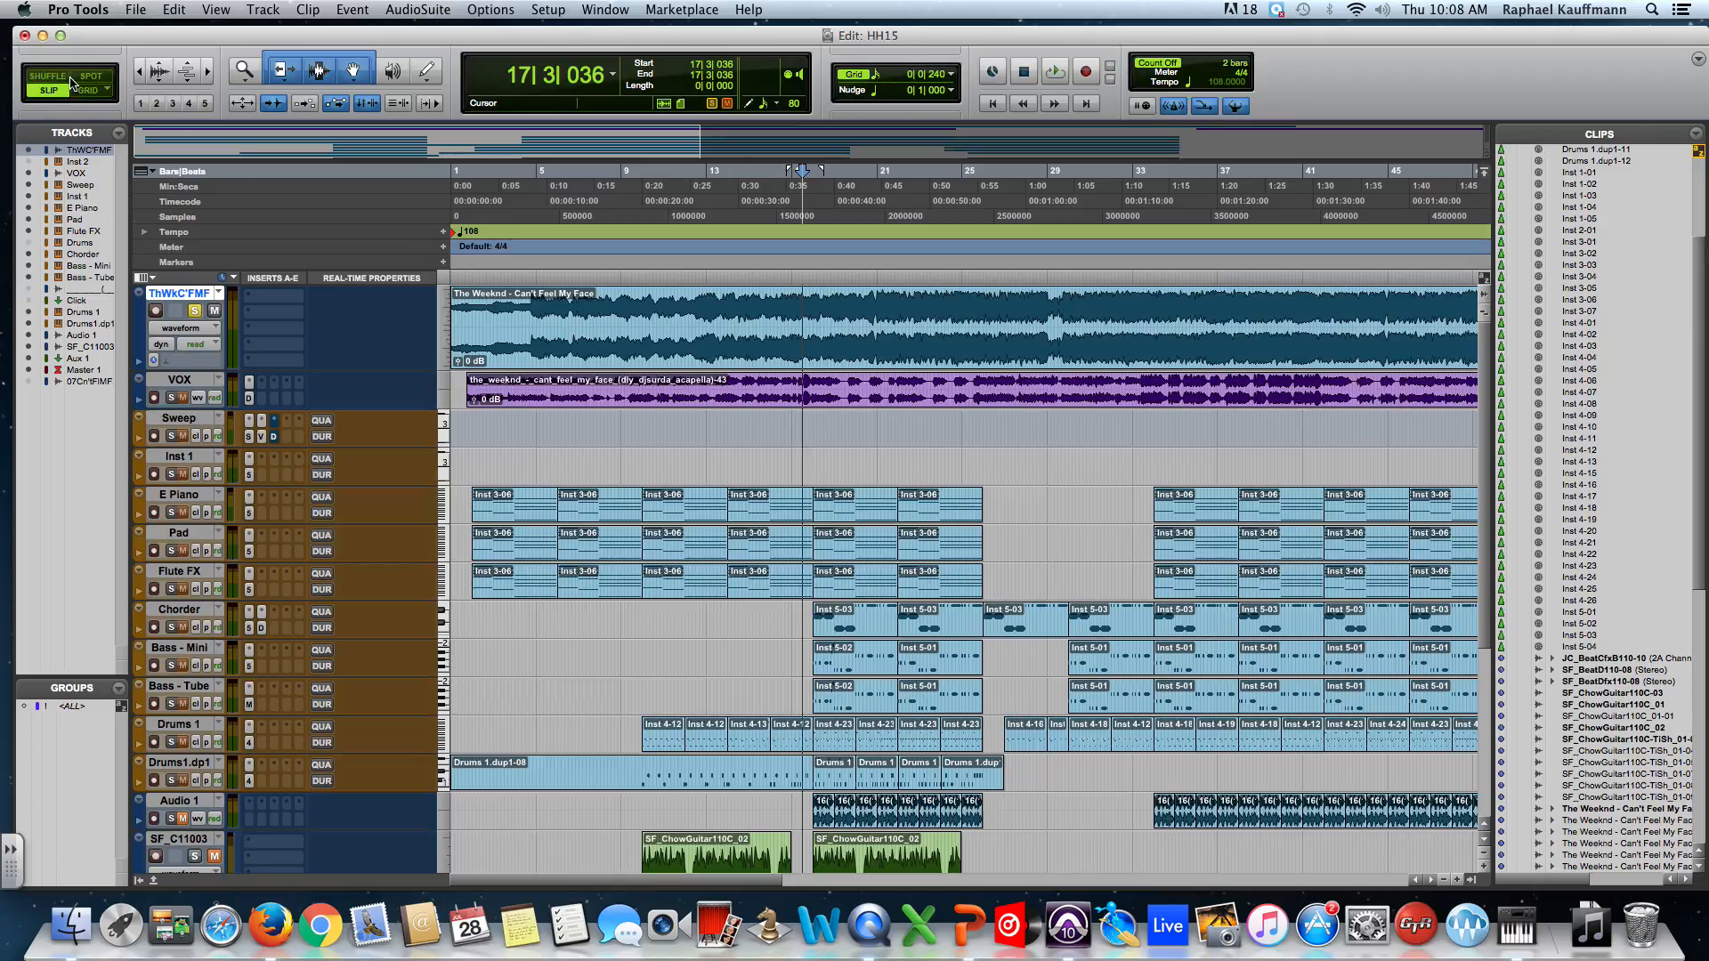
# Set the ThWkC'FMF track to Large height and switch the edit mode via Shuffle to Spot.
pyautogui.click(448, 324)
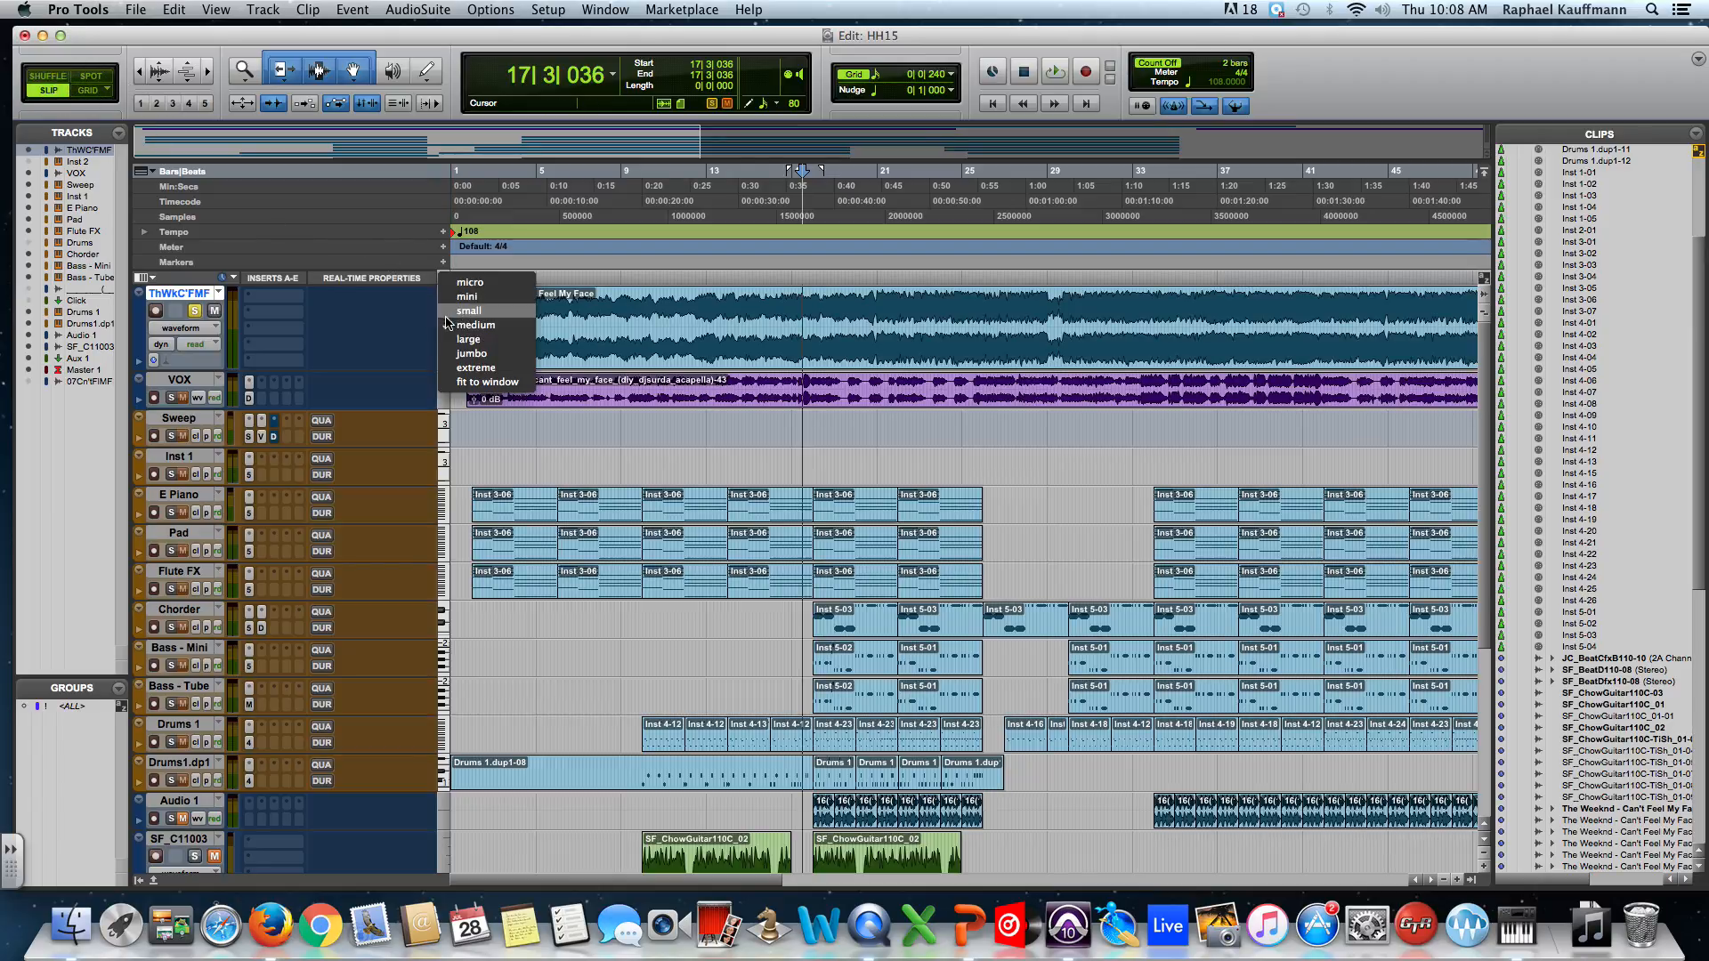
pyautogui.click(456, 338)
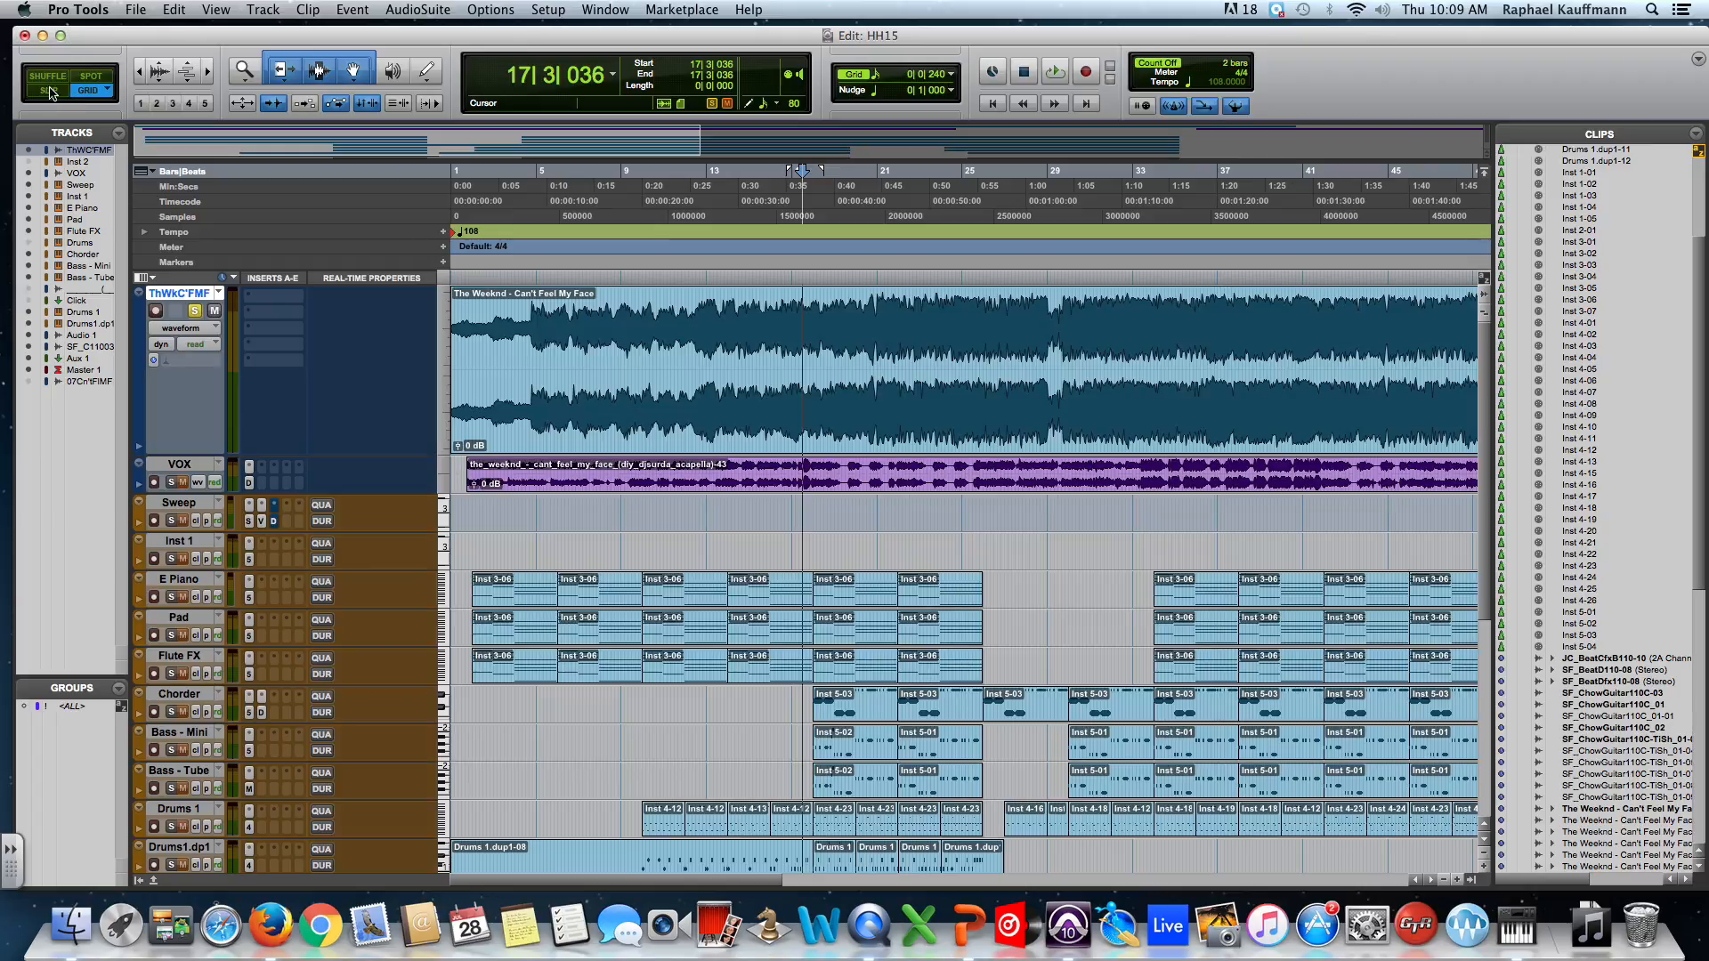
pyautogui.click(49, 80)
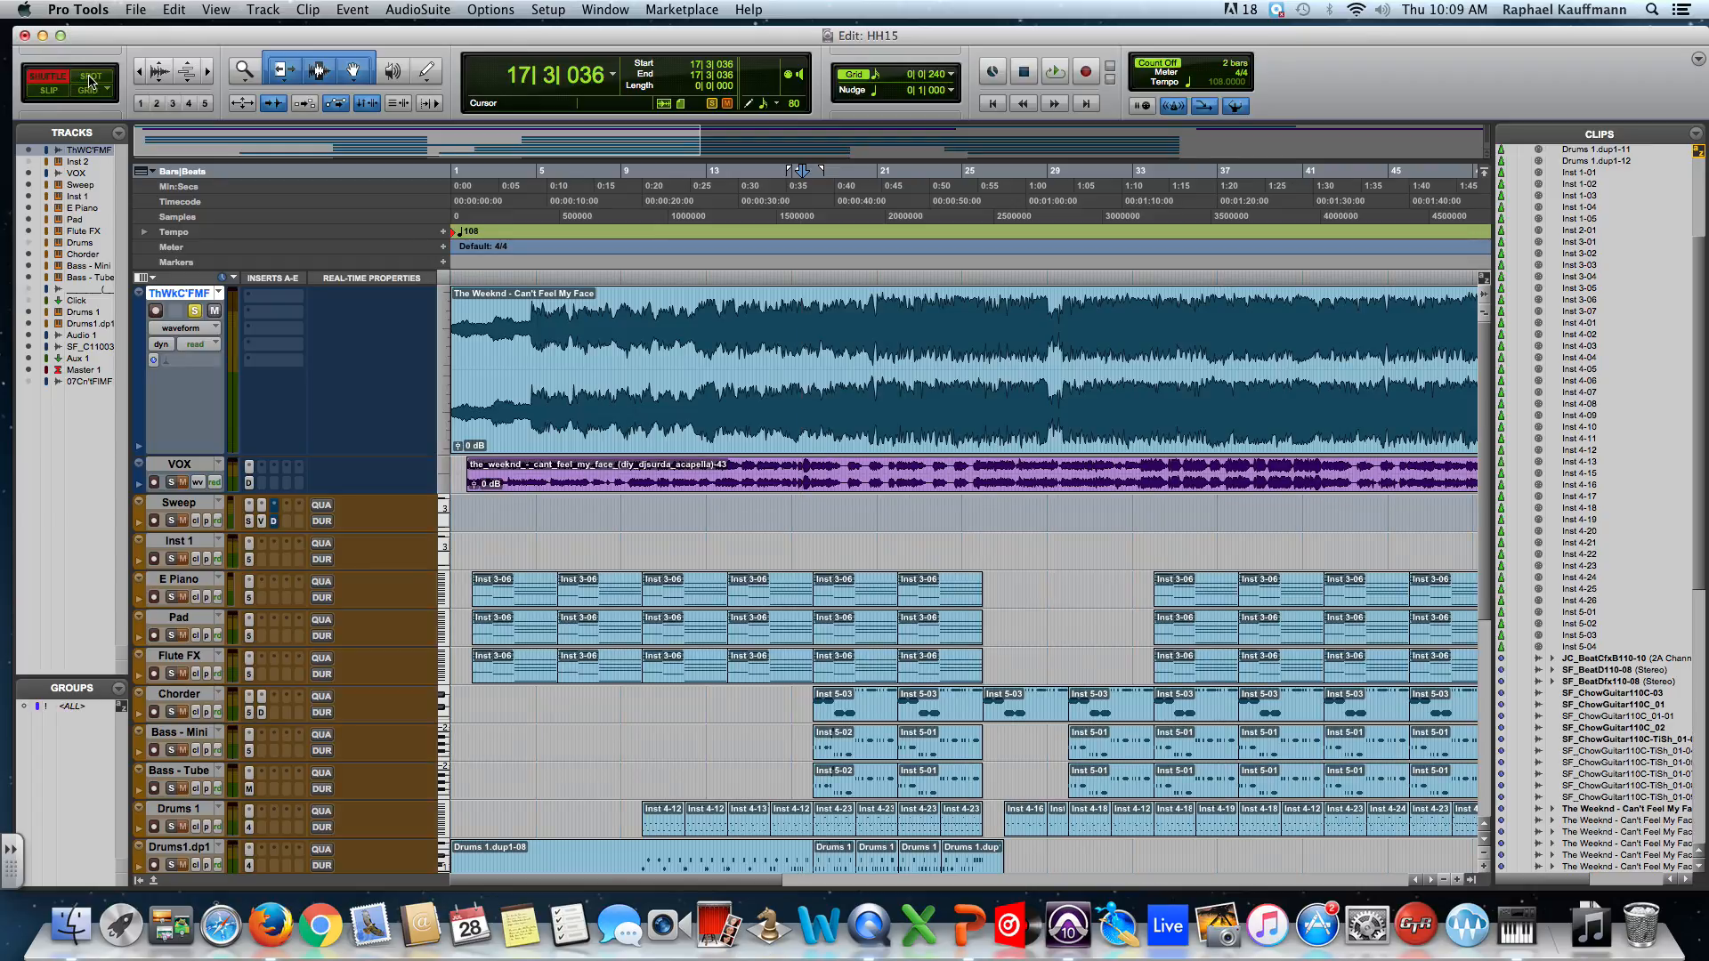
pyautogui.click(89, 77)
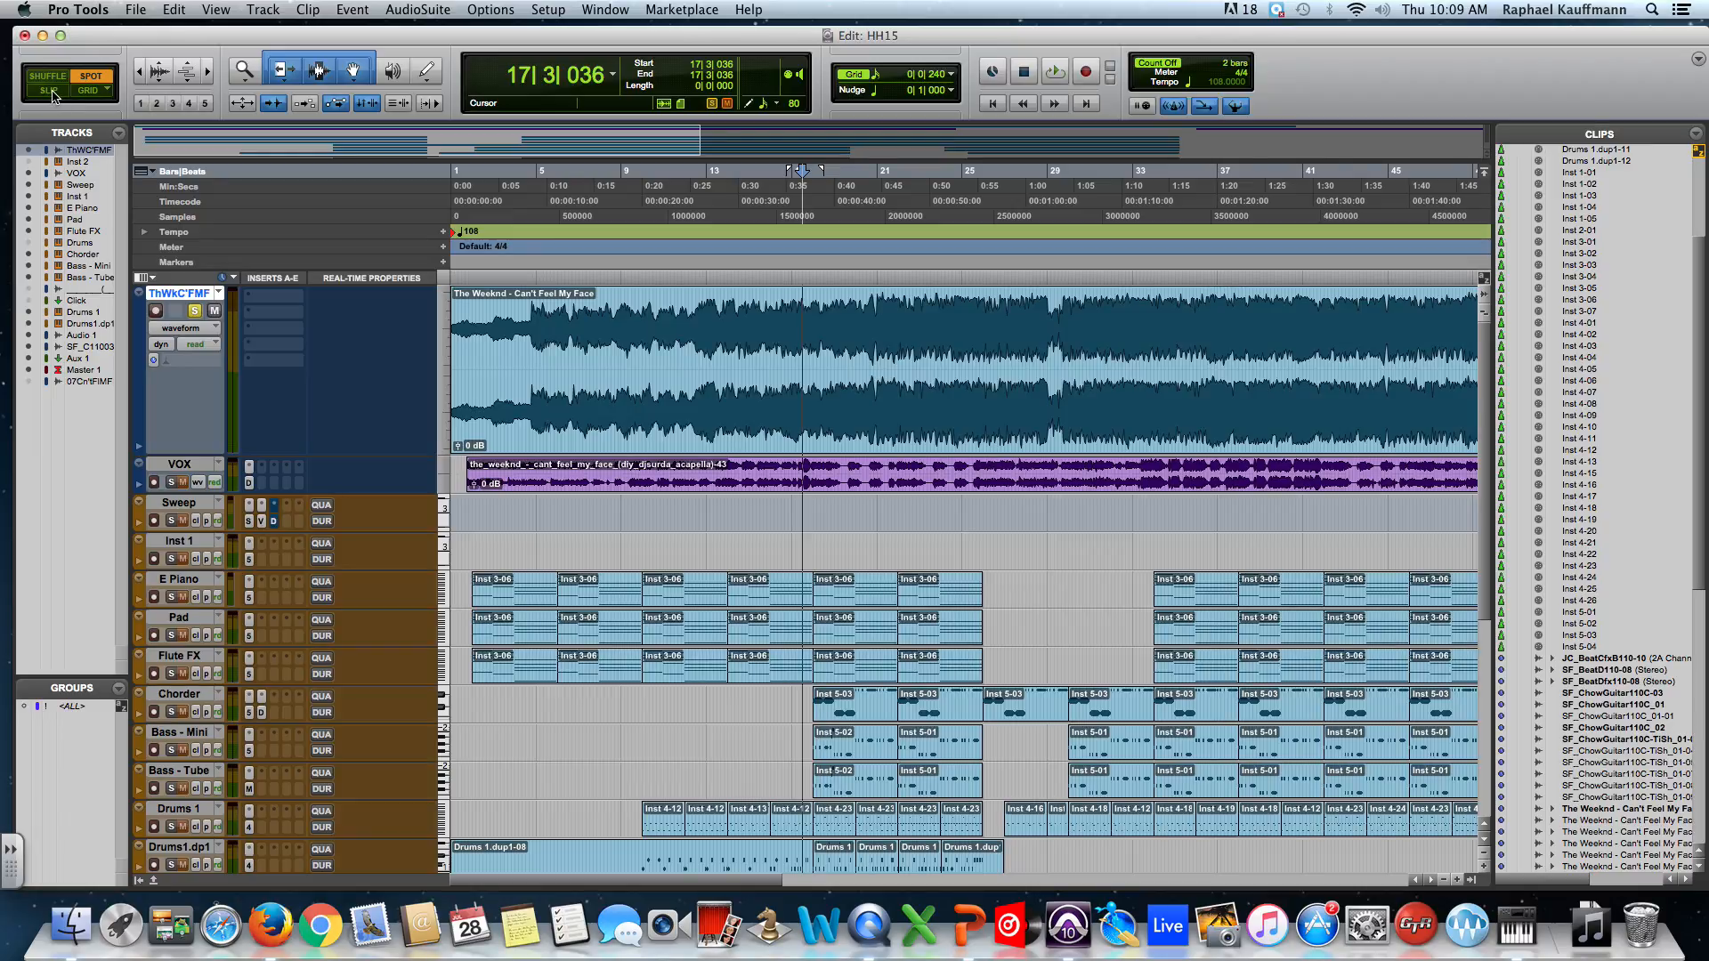
# Return to Slip mode and zoom the timeline to about bars 1–3, insertion point near 2|1|935.
pyautogui.click(53, 95)
pyautogui.press('super+bracketright')
pyautogui.press('super+bracketright')
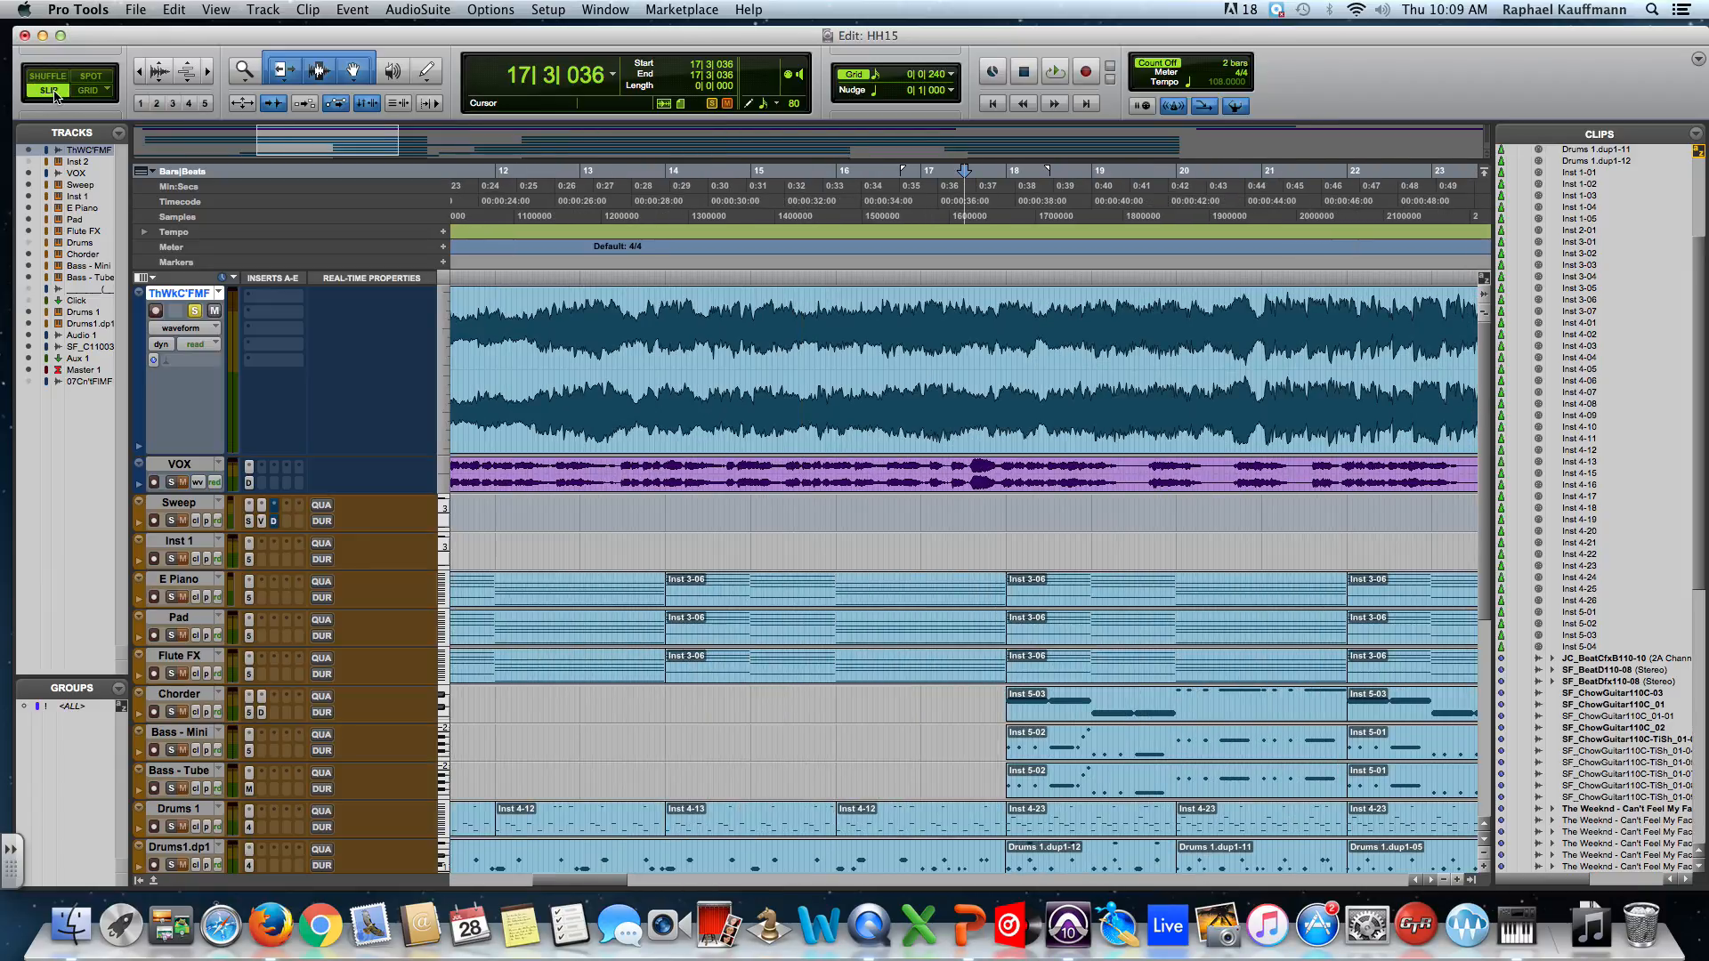
pyautogui.press('Return')
pyautogui.moveTo(508, 334); pyautogui.dragTo(548, 336)
pyautogui.click(556, 337)
pyautogui.press('super+bracketright')
pyautogui.press('super+bracketright')
pyautogui.press('super+bracketright')
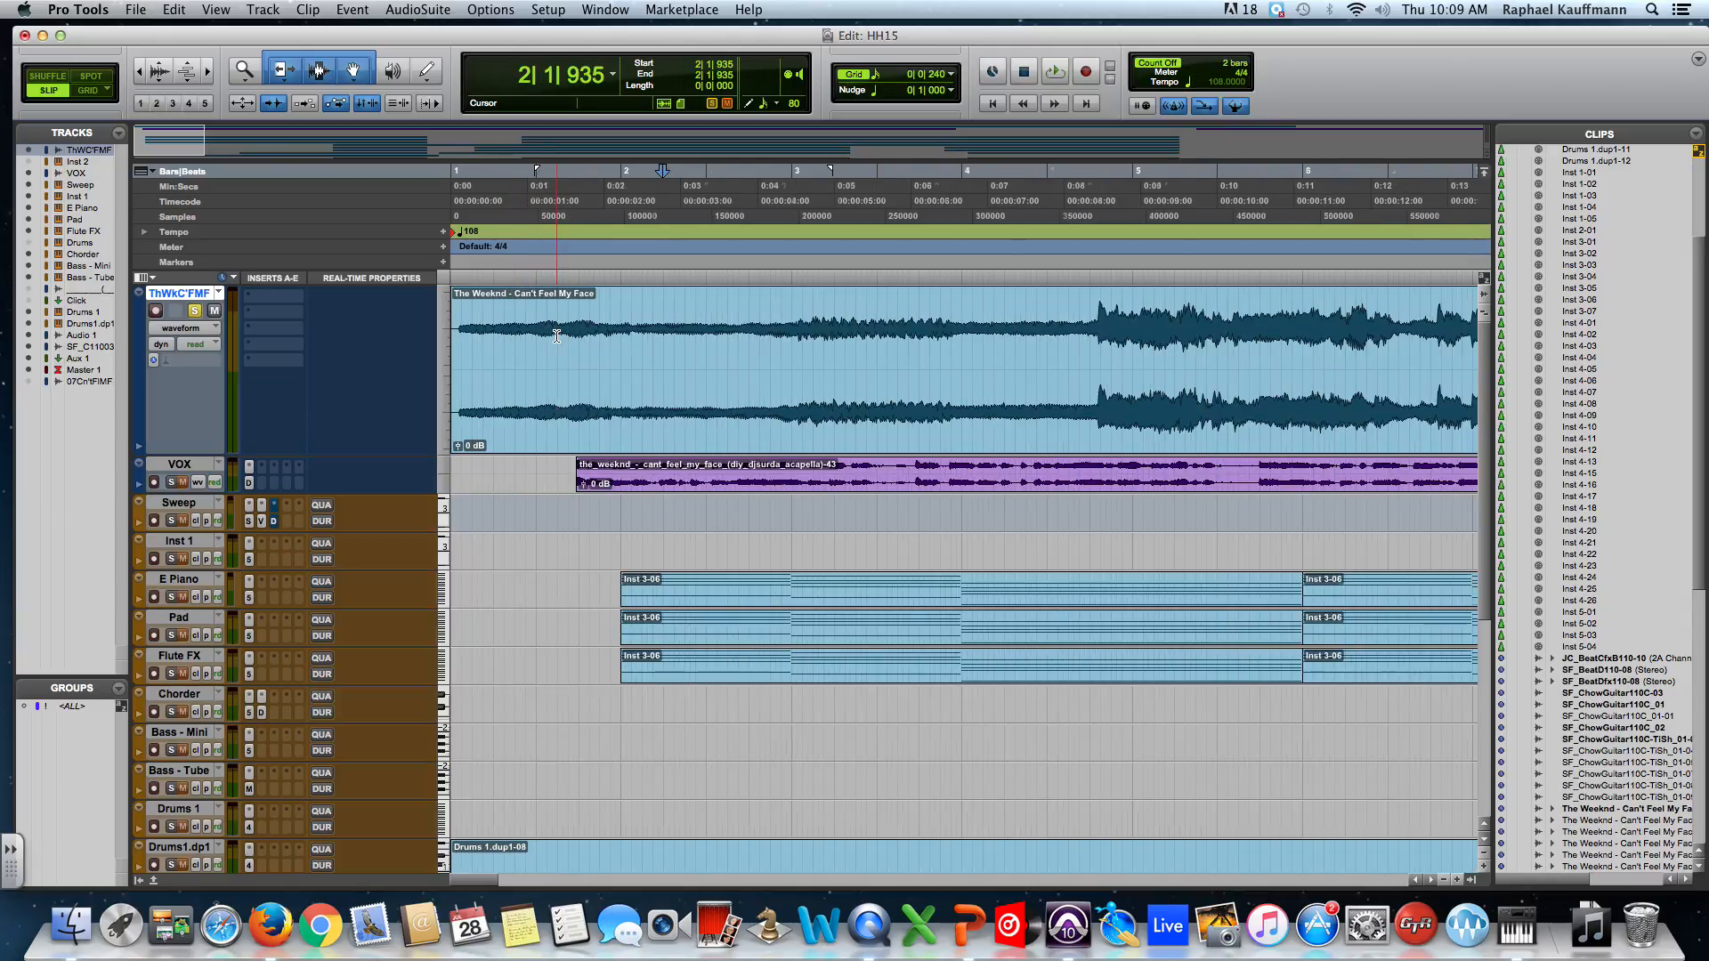
pyautogui.press('super+bracketleft')
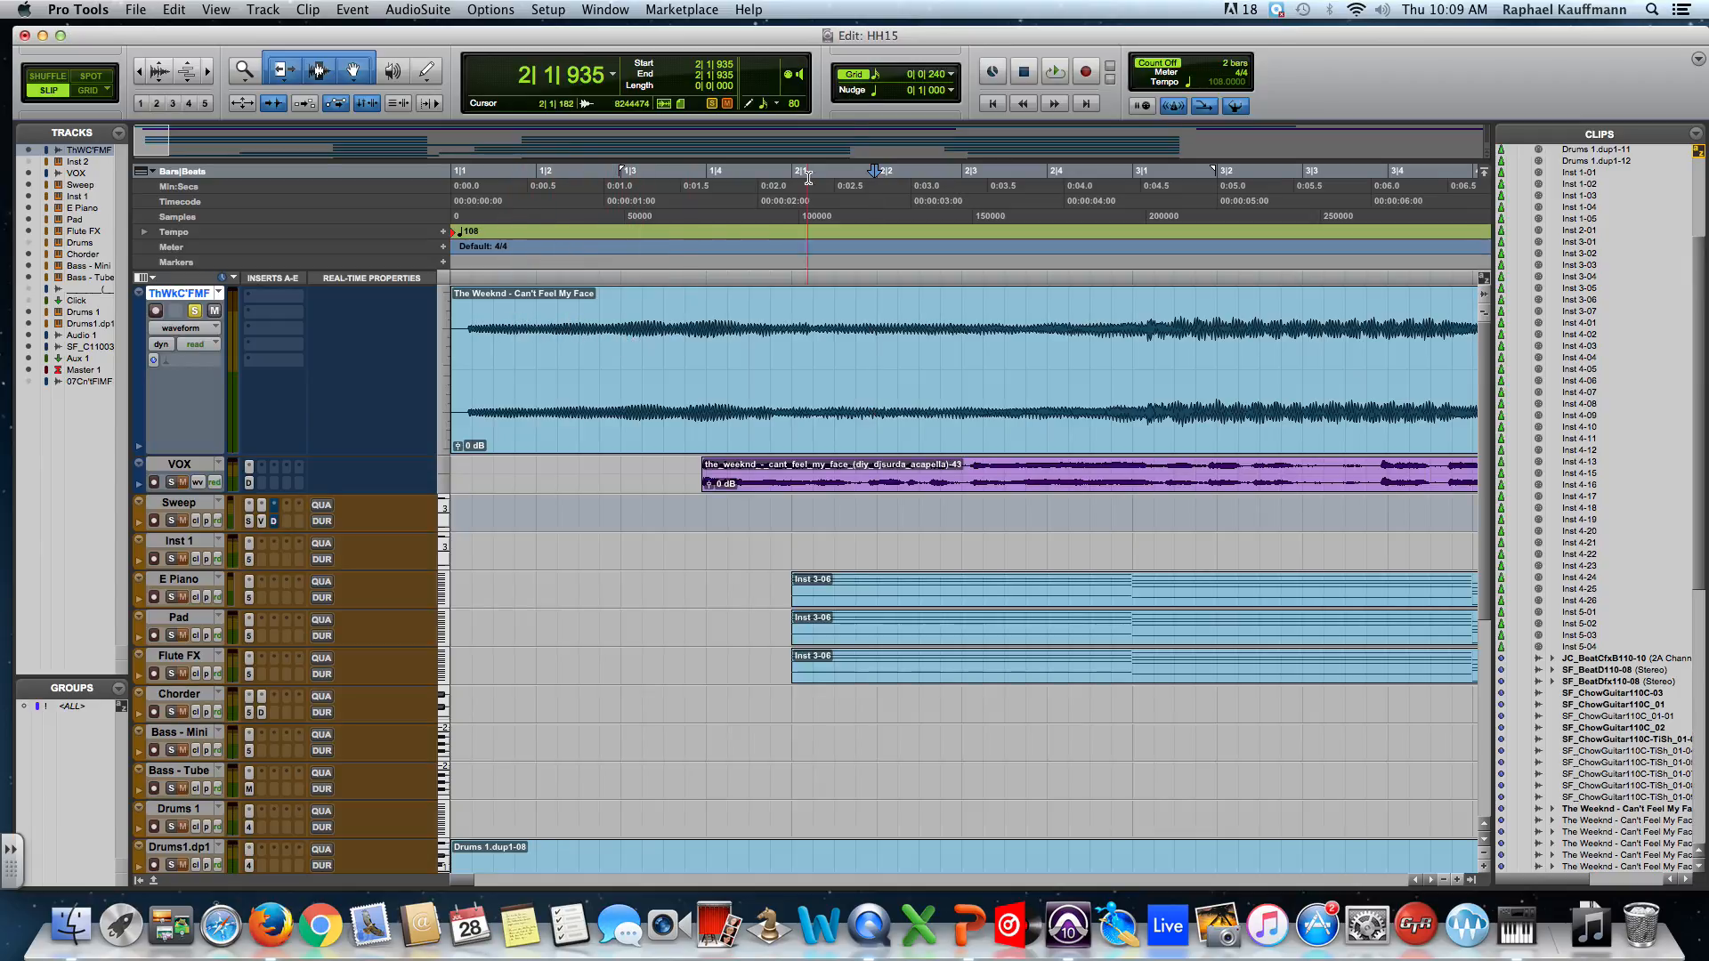
pyautogui.click(879, 79)
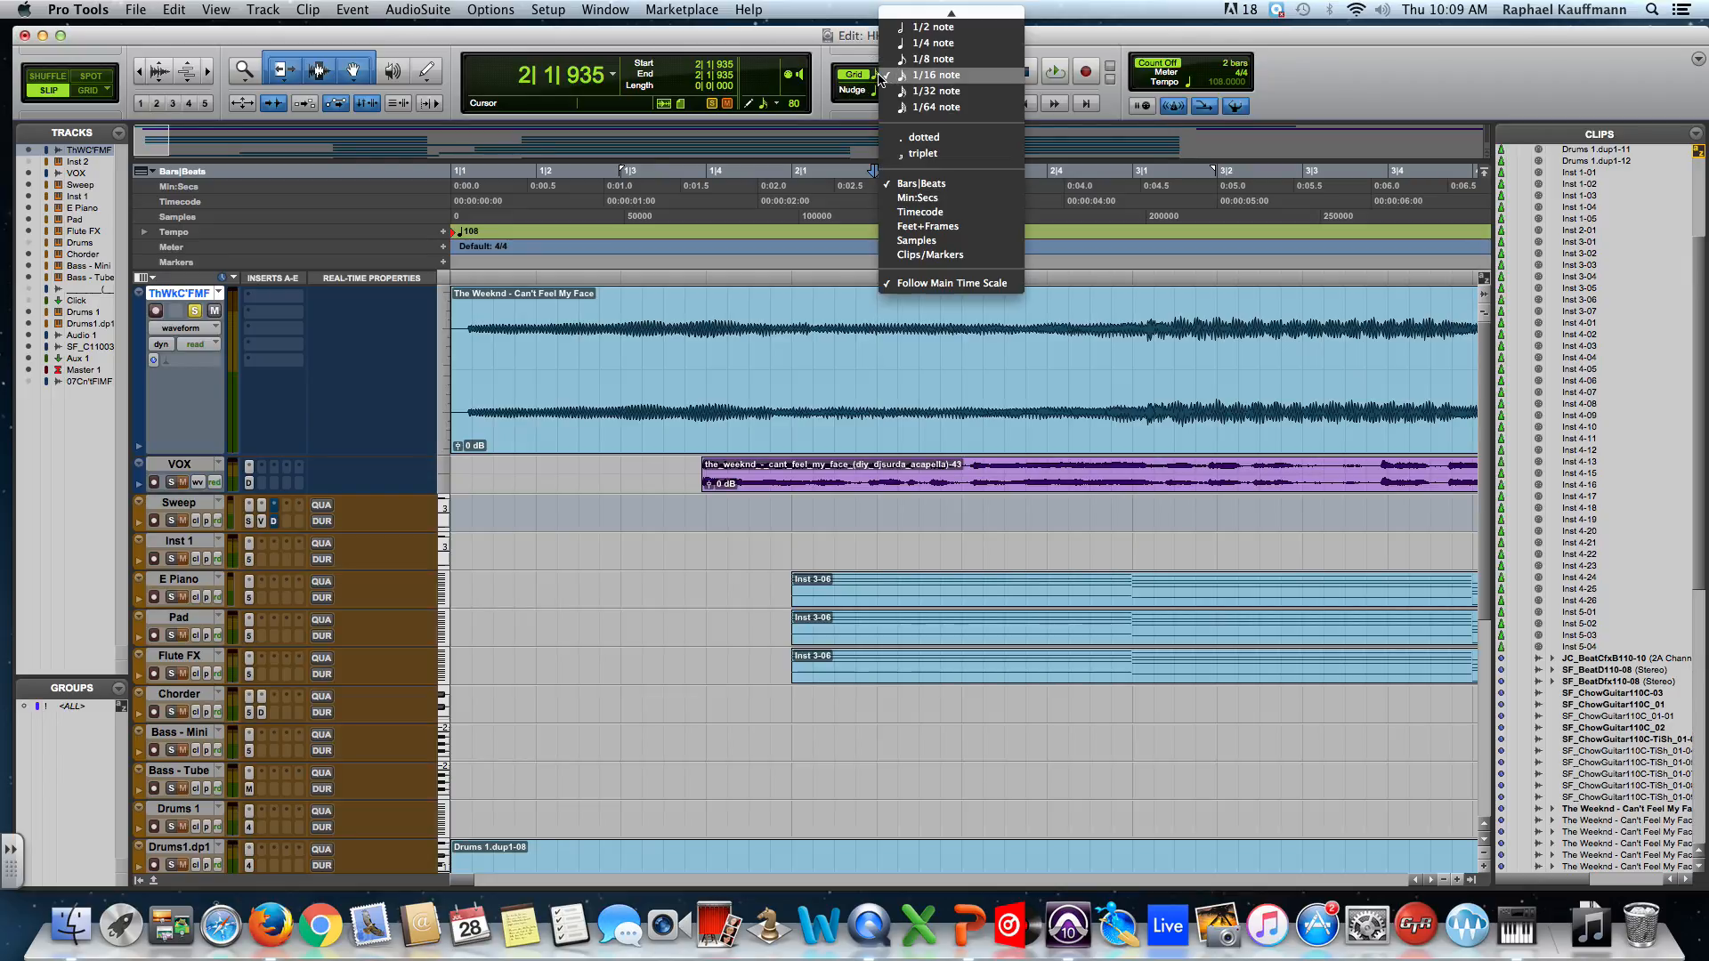
pyautogui.click(931, 92)
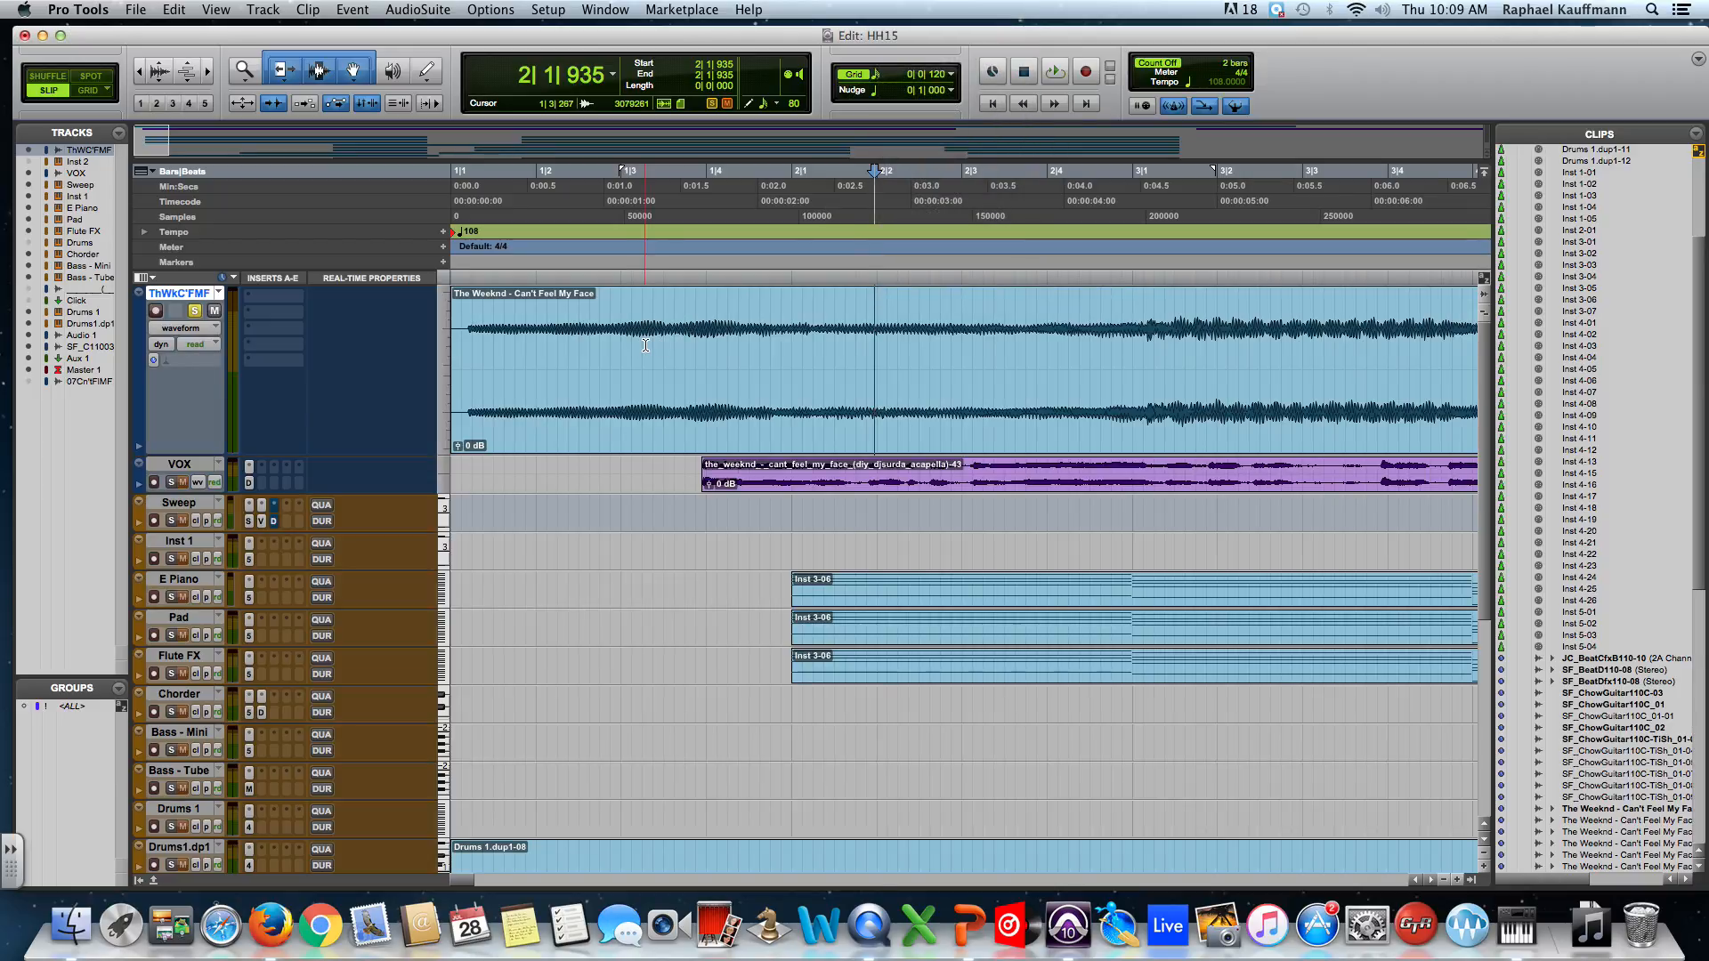
pyautogui.click(879, 79)
pyautogui.click(897, 44)
pyautogui.click(882, 75)
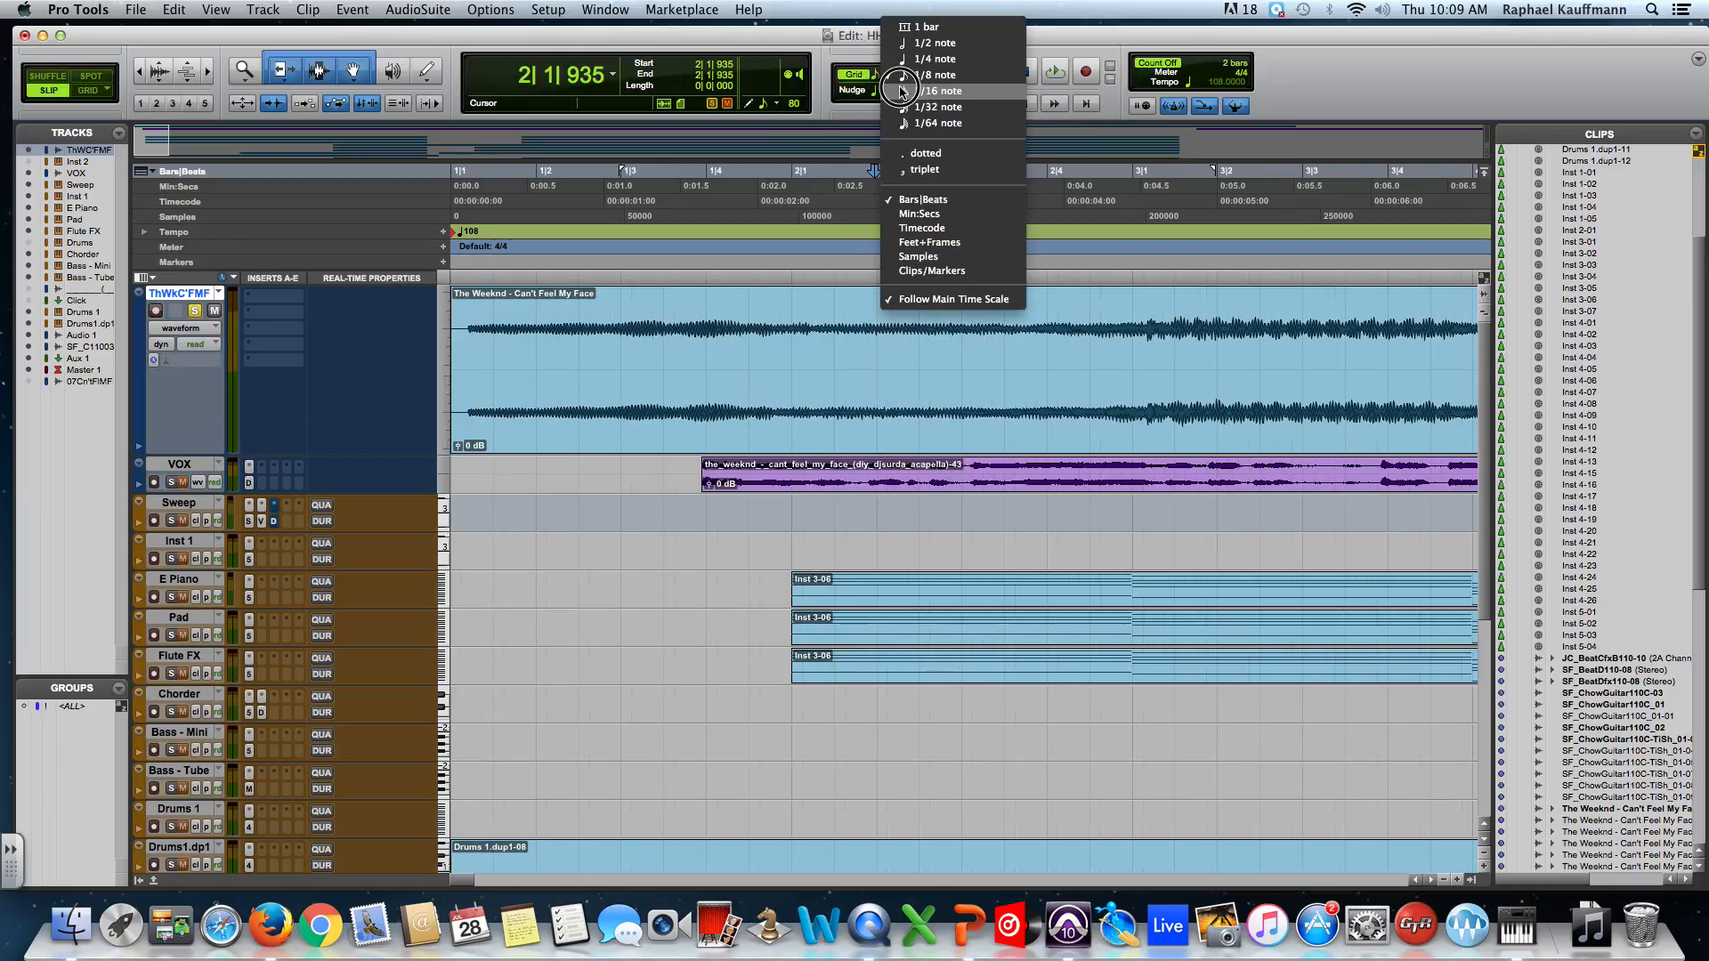
pyautogui.click(902, 89)
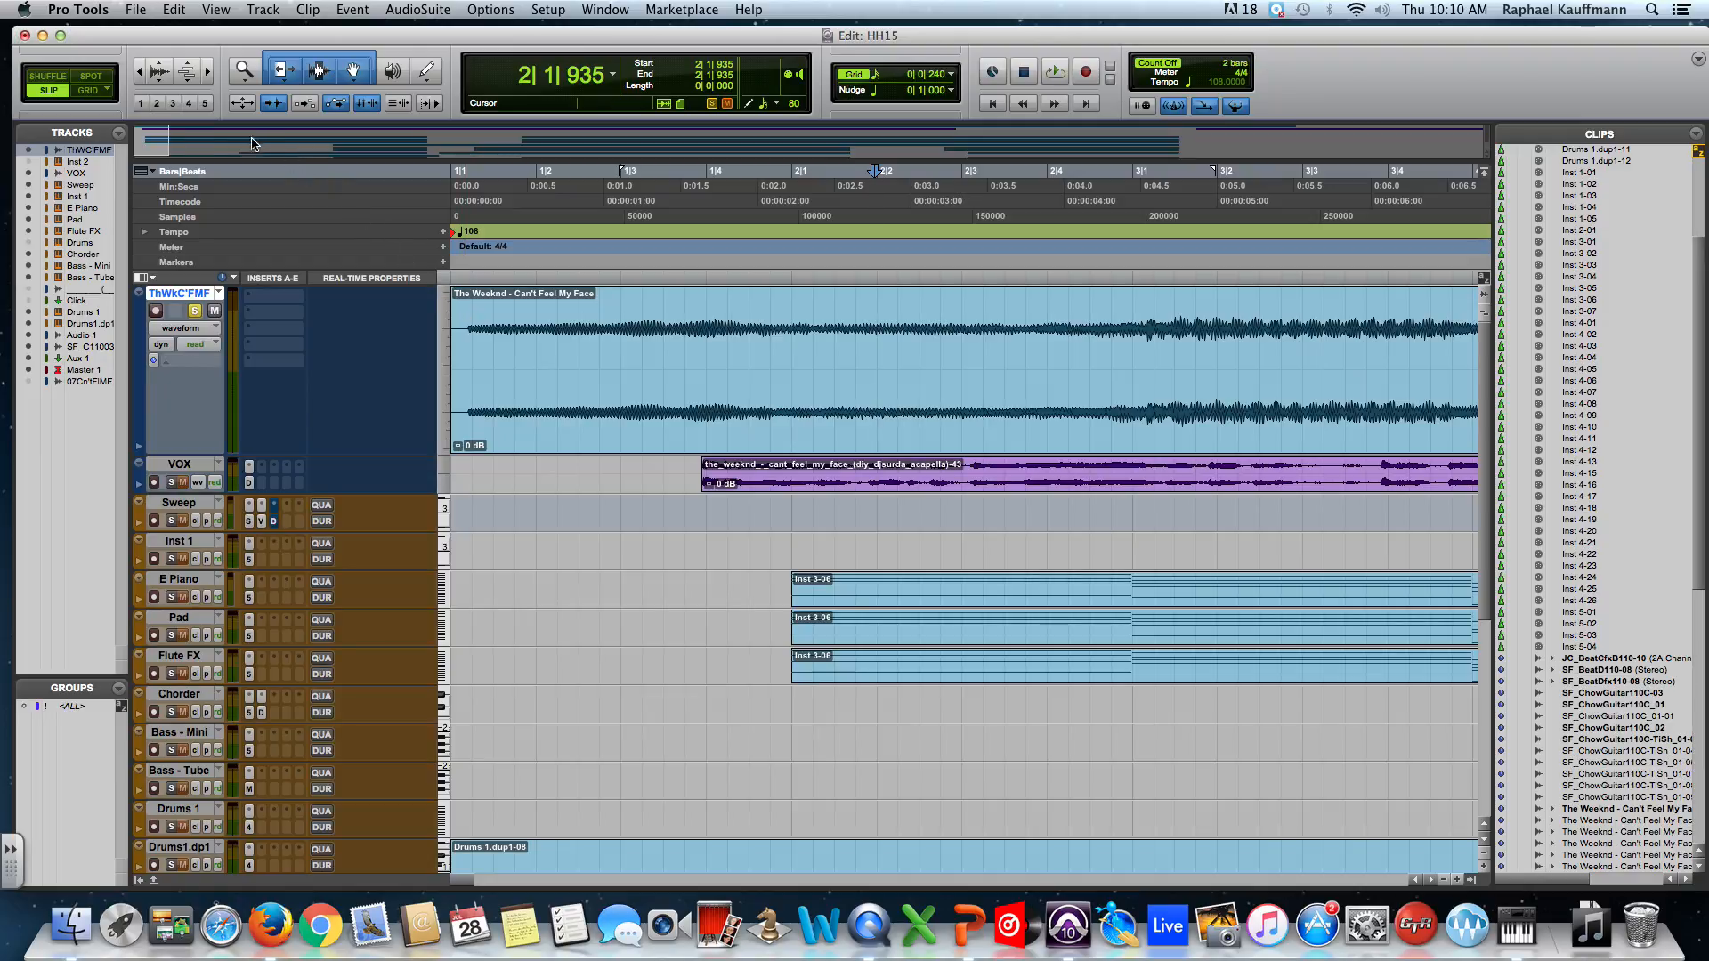
# Zoom in on the clip's opening to locate where the song's audio begins, then zoom back out.
pyautogui.click(465, 328)
pyautogui.click(481, 328)
pyautogui.click(500, 333)
pyautogui.click(521, 342)
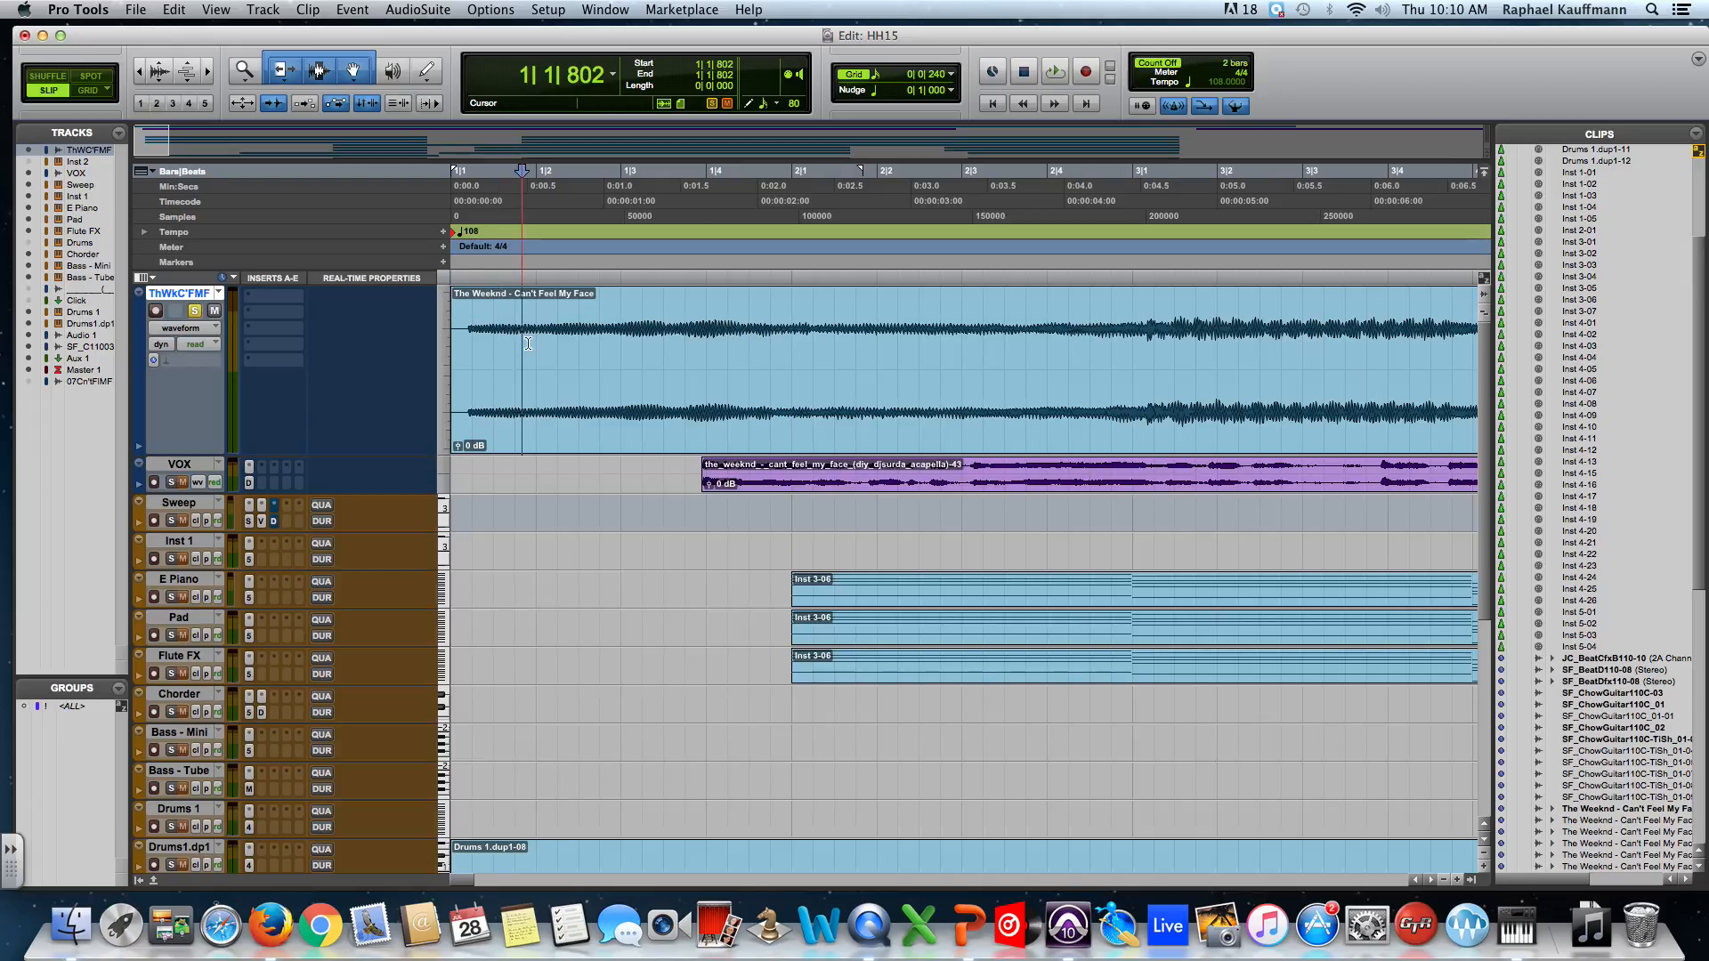
pyautogui.click(538, 348)
pyautogui.click(557, 348)
pyautogui.click(536, 351)
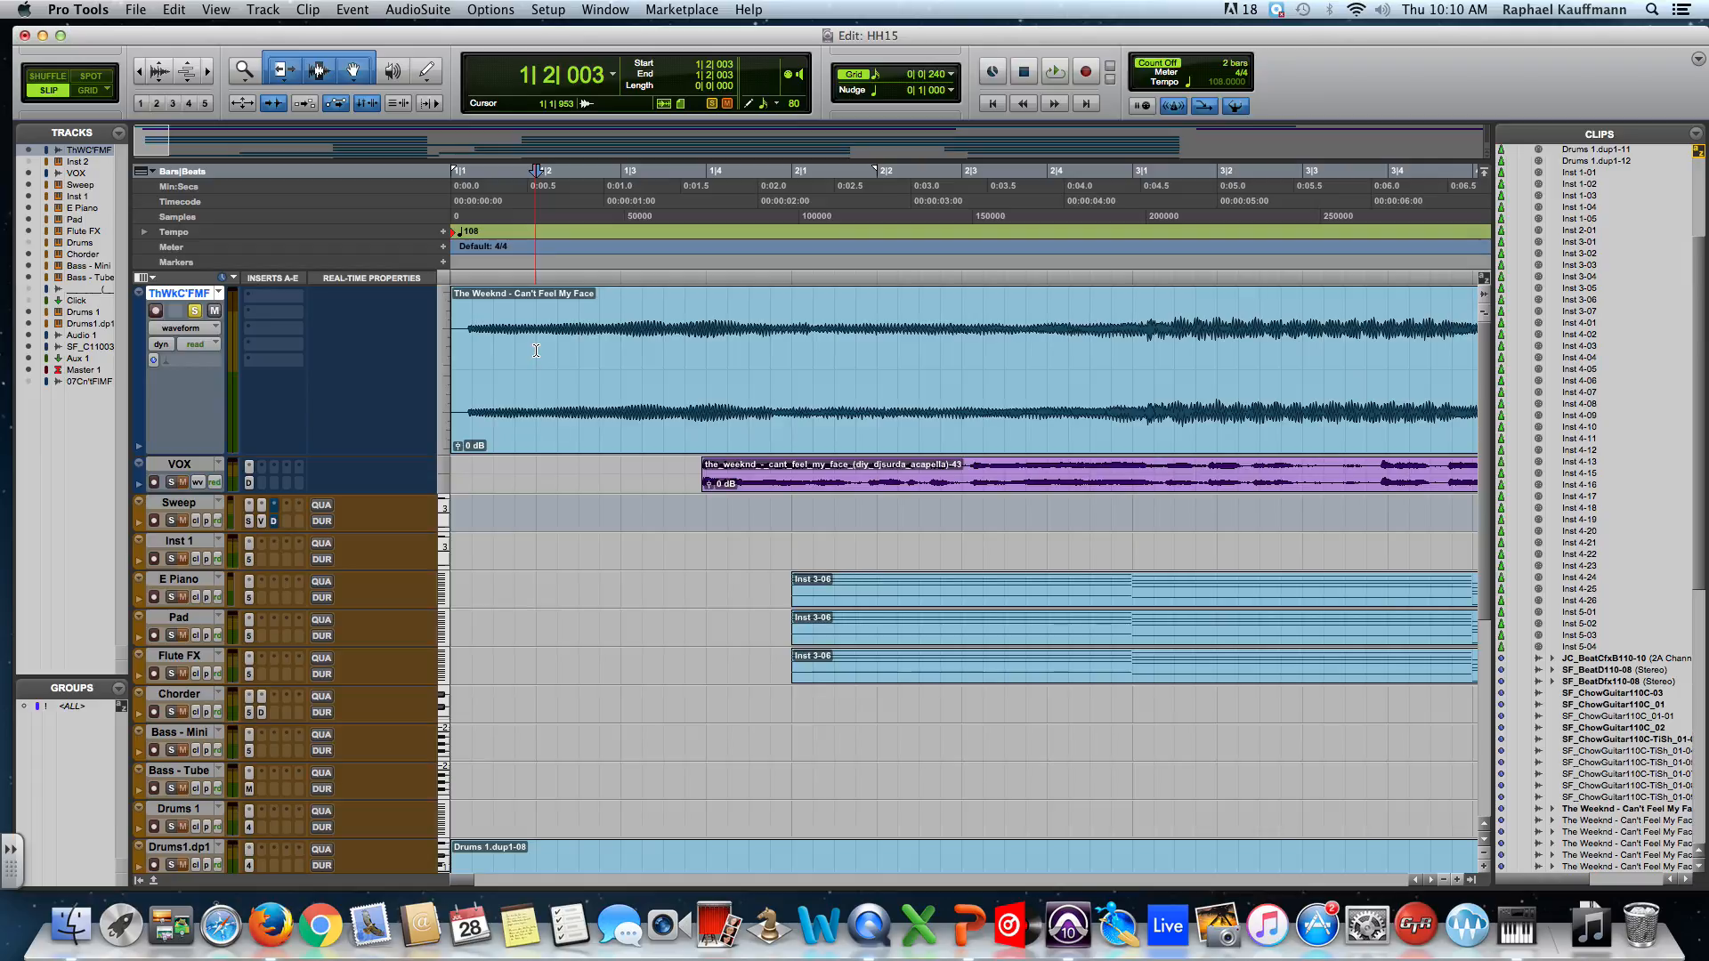
pyautogui.press('super+bracketright')
pyautogui.press('super+bracketright')
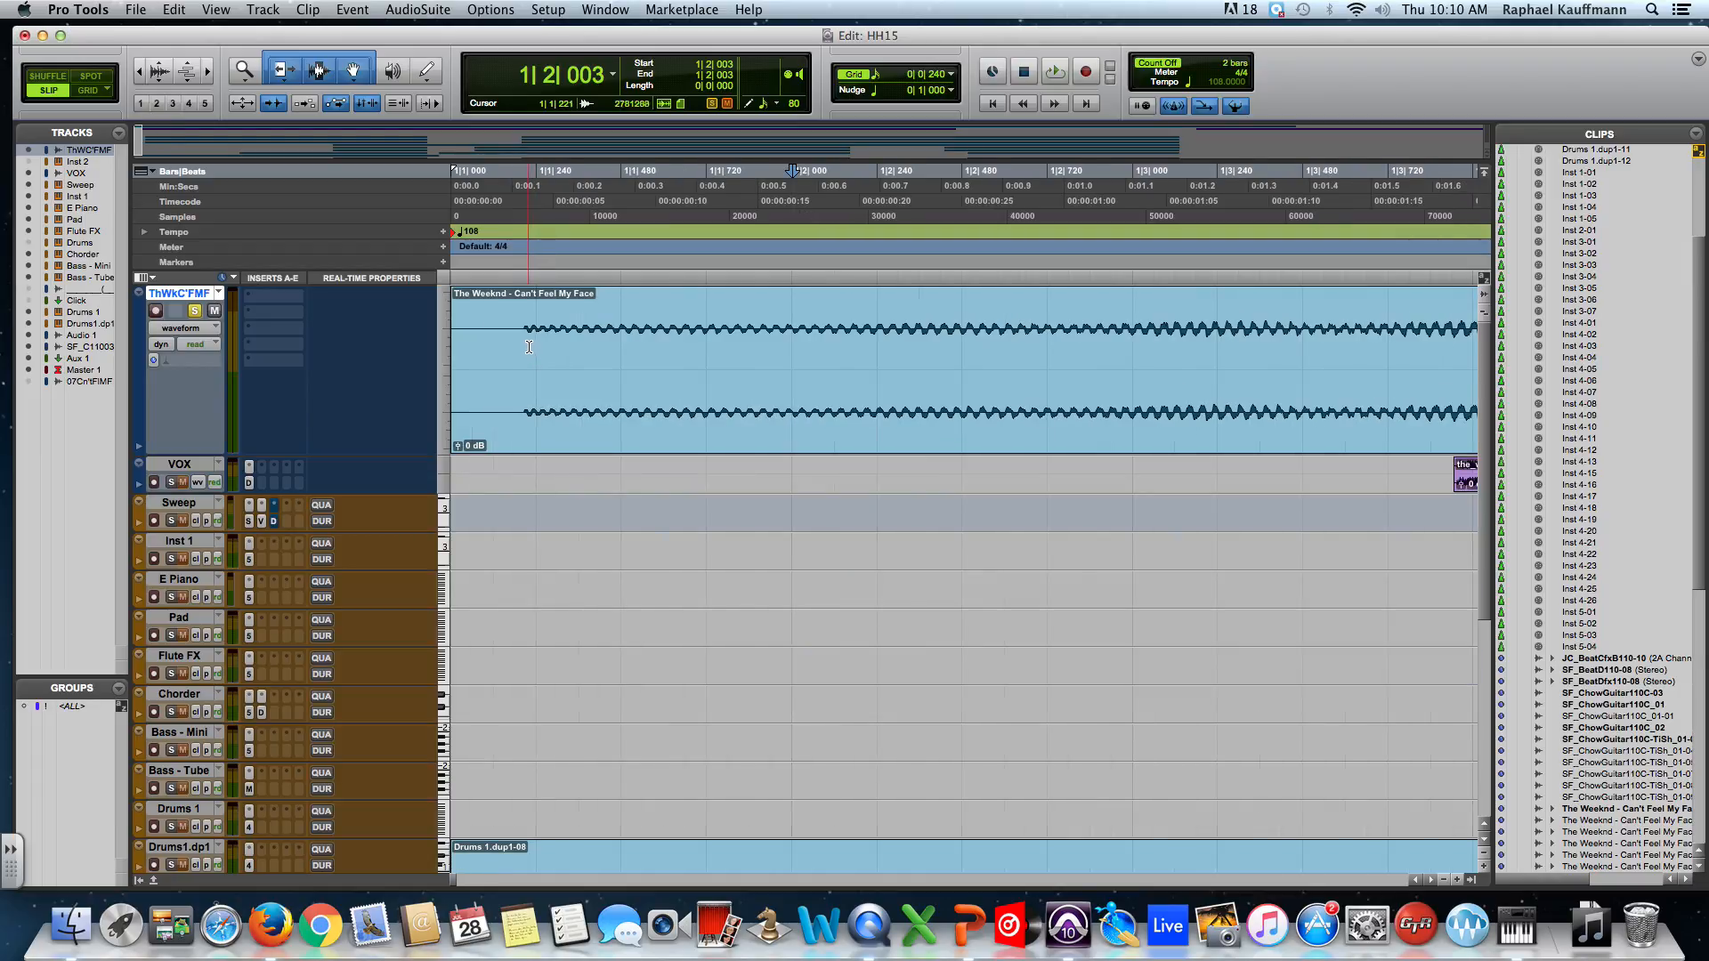
pyautogui.click(520, 343)
pyautogui.click(518, 344)
pyautogui.click(513, 345)
pyautogui.click(517, 344)
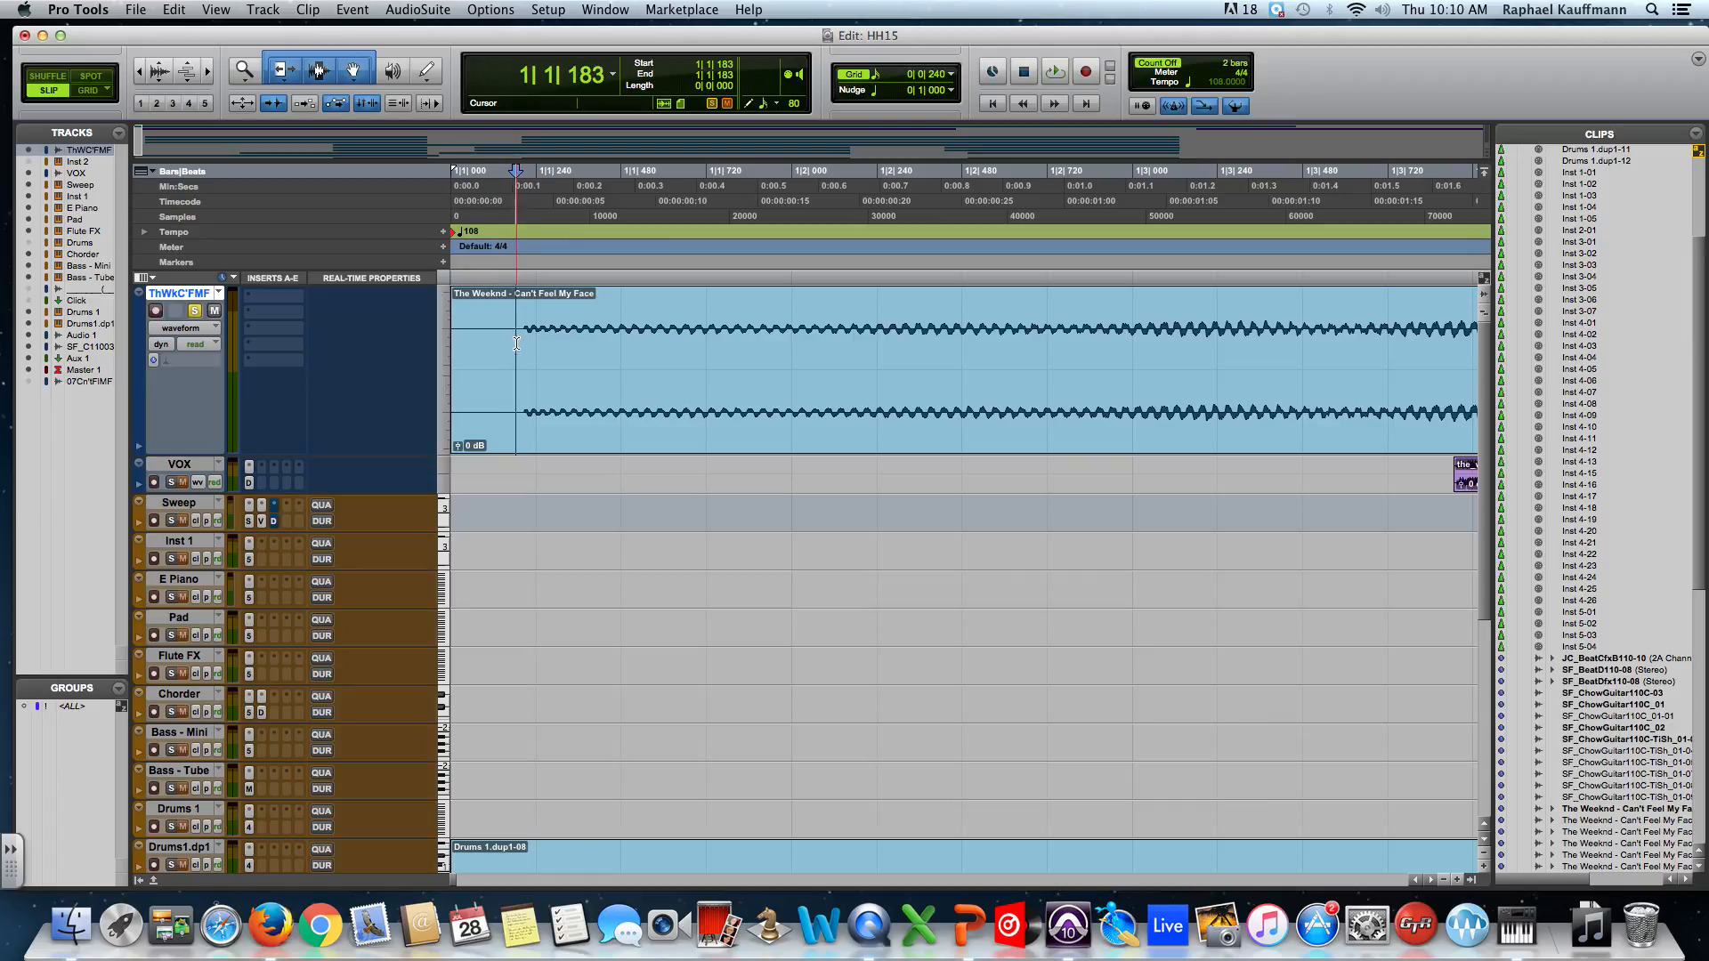
pyautogui.click(523, 341)
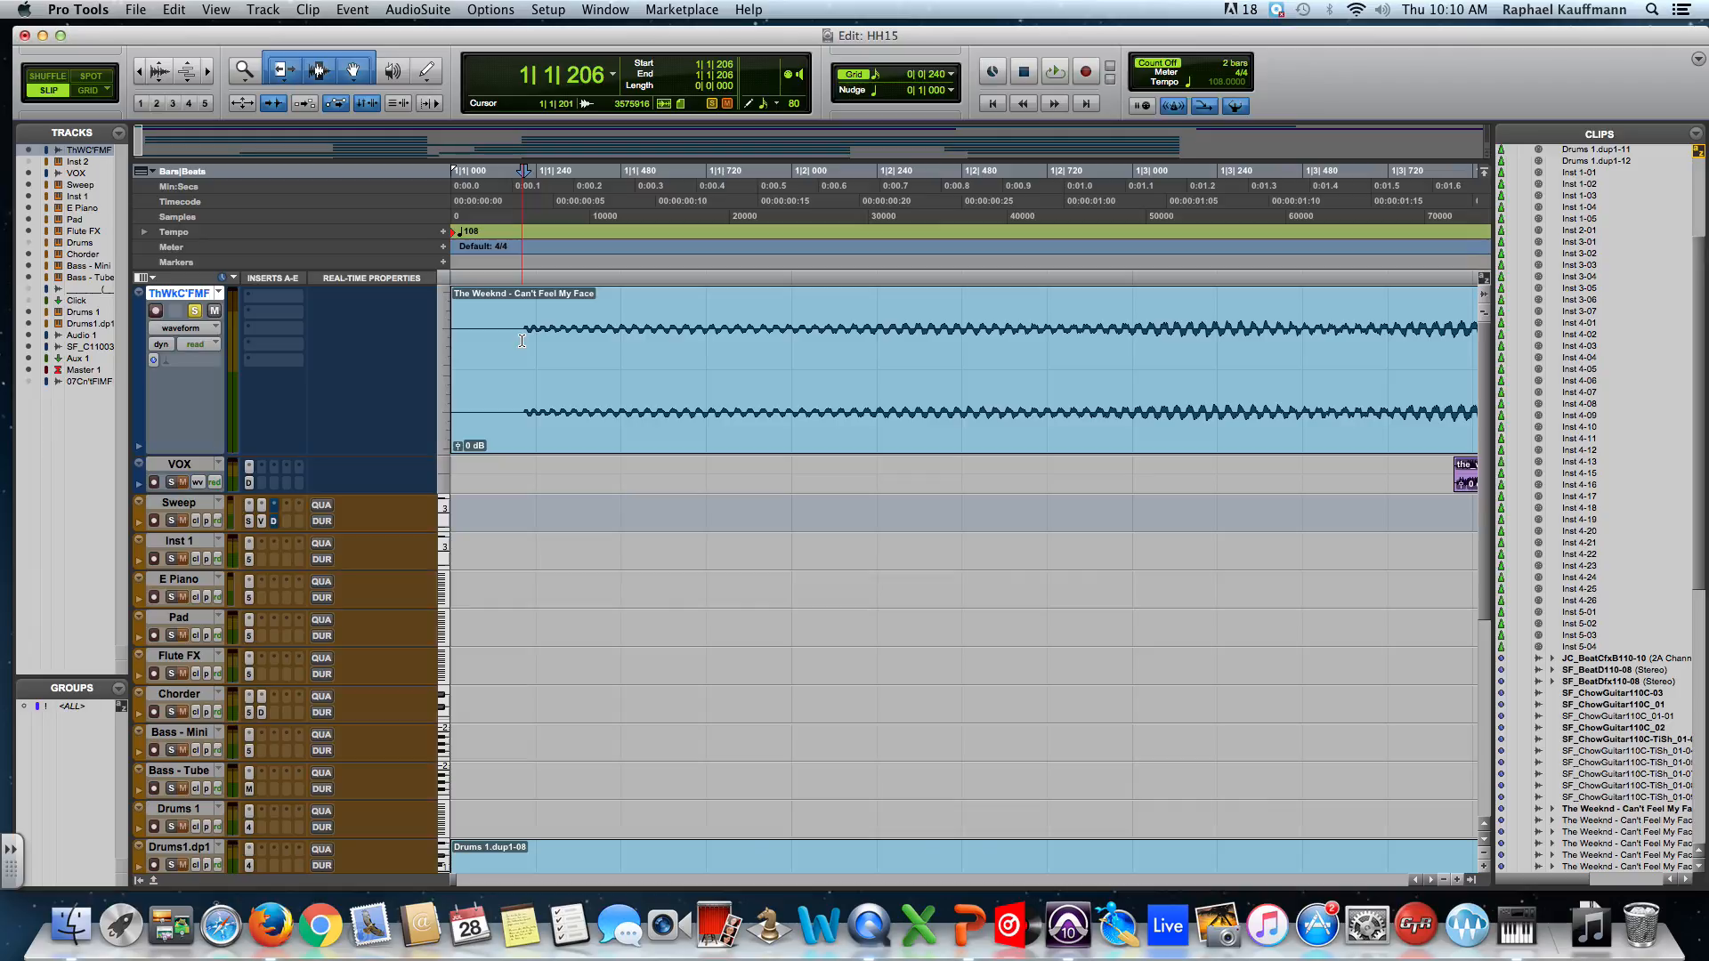
pyautogui.press('super+bracketleft')
pyautogui.press('super+bracketleft')
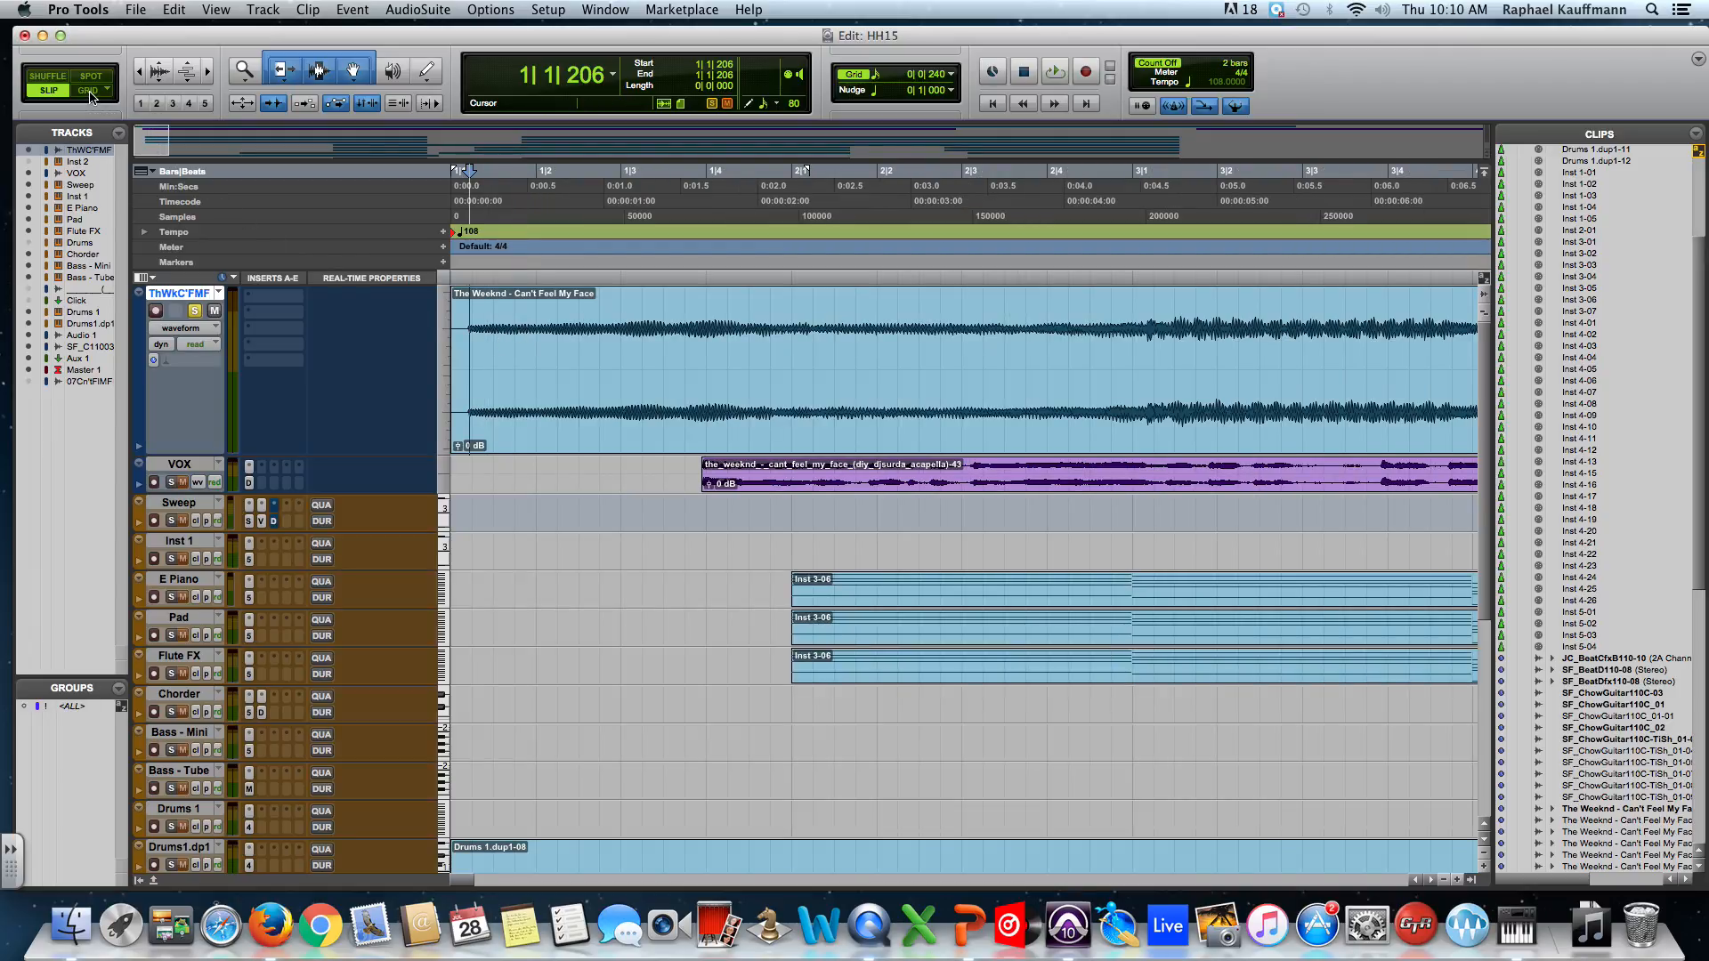
# Turn on Grid mode and step the edit point along grid lines to 1|1|720.
pyautogui.click(88, 91)
pyautogui.click(477, 343)
pyautogui.click(495, 349)
pyautogui.click(515, 350)
pyautogui.click(537, 351)
pyautogui.click(558, 356)
pyautogui.click(583, 354)
pyautogui.click(533, 354)
pyautogui.click(560, 362)
pyautogui.click(515, 358)
pyautogui.click(534, 356)
pyautogui.click(510, 366)
pyautogui.click(494, 365)
pyautogui.click(472, 365)
pyautogui.click(490, 363)
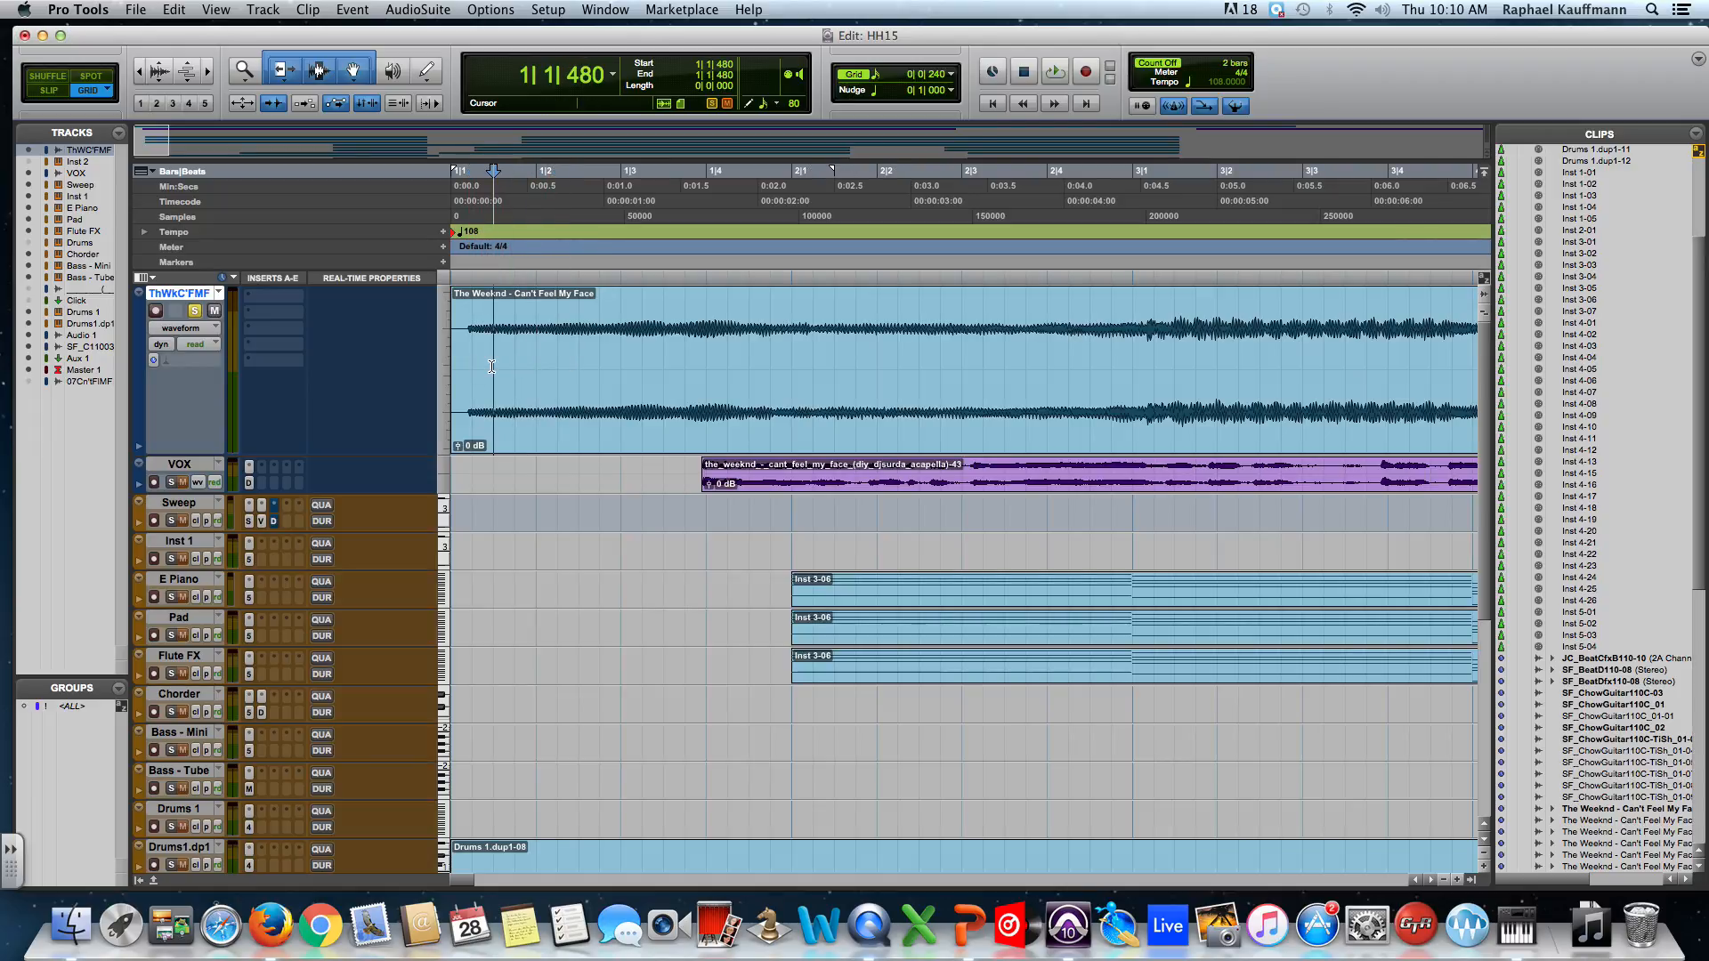
pyautogui.click(514, 361)
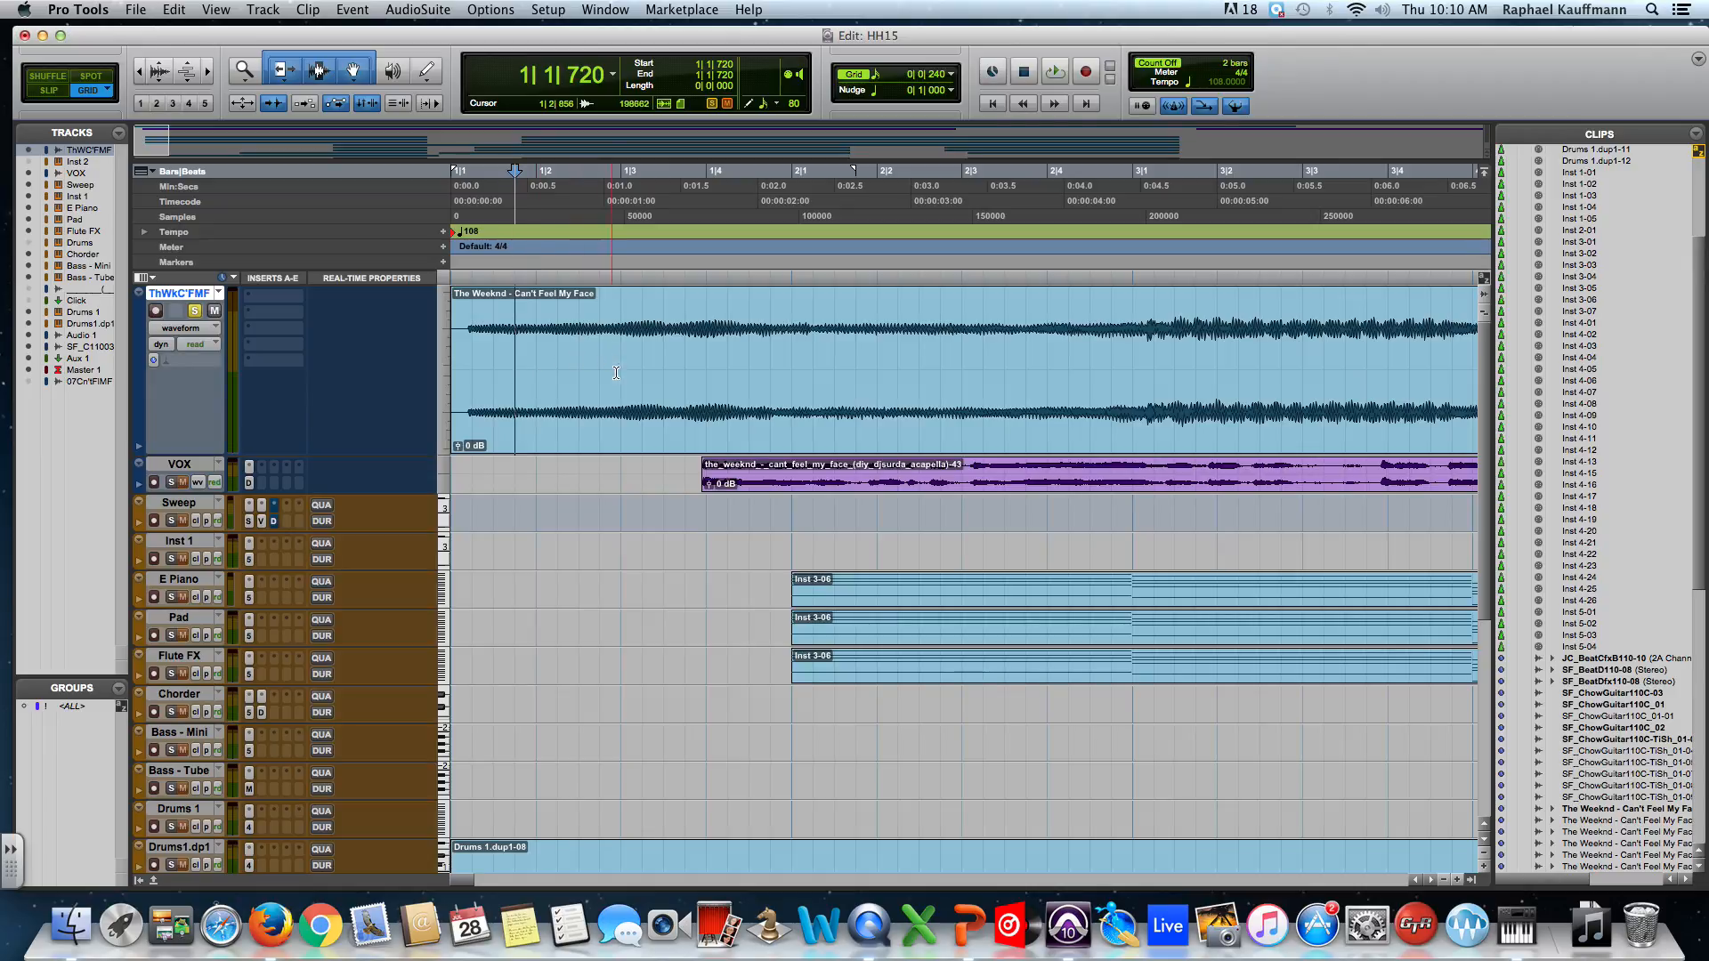
# Find the grid line matching the downbeat and place the edit point at 1|4|000.
pyautogui.click(792, 343)
pyautogui.click(772, 346)
pyautogui.click(751, 347)
pyautogui.click(718, 351)
pyautogui.click(710, 351)
pyautogui.click(722, 354)
pyautogui.click(687, 352)
pyautogui.click(709, 354)
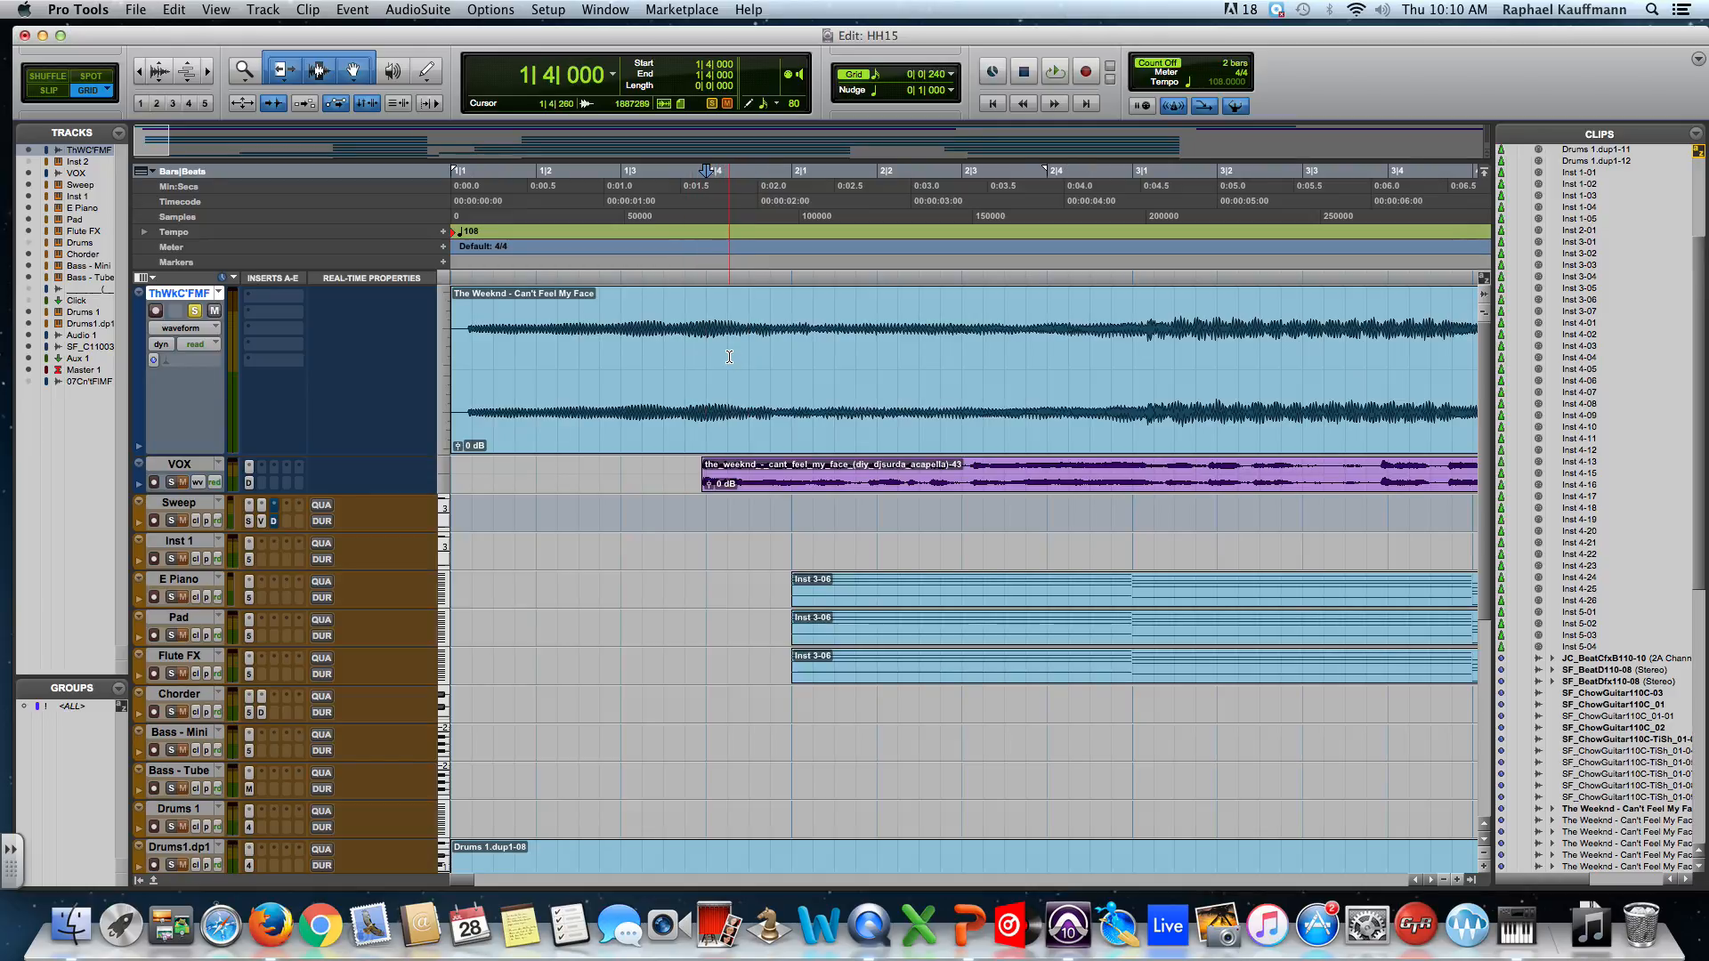
# Set the grid resolution to a 1/32 note and place the edit point at 1|3|120.
pyautogui.click(877, 76)
pyautogui.click(888, 90)
pyautogui.click(642, 352)
pyautogui.click(631, 353)
pyautogui.click(626, 355)
pyautogui.click(631, 355)
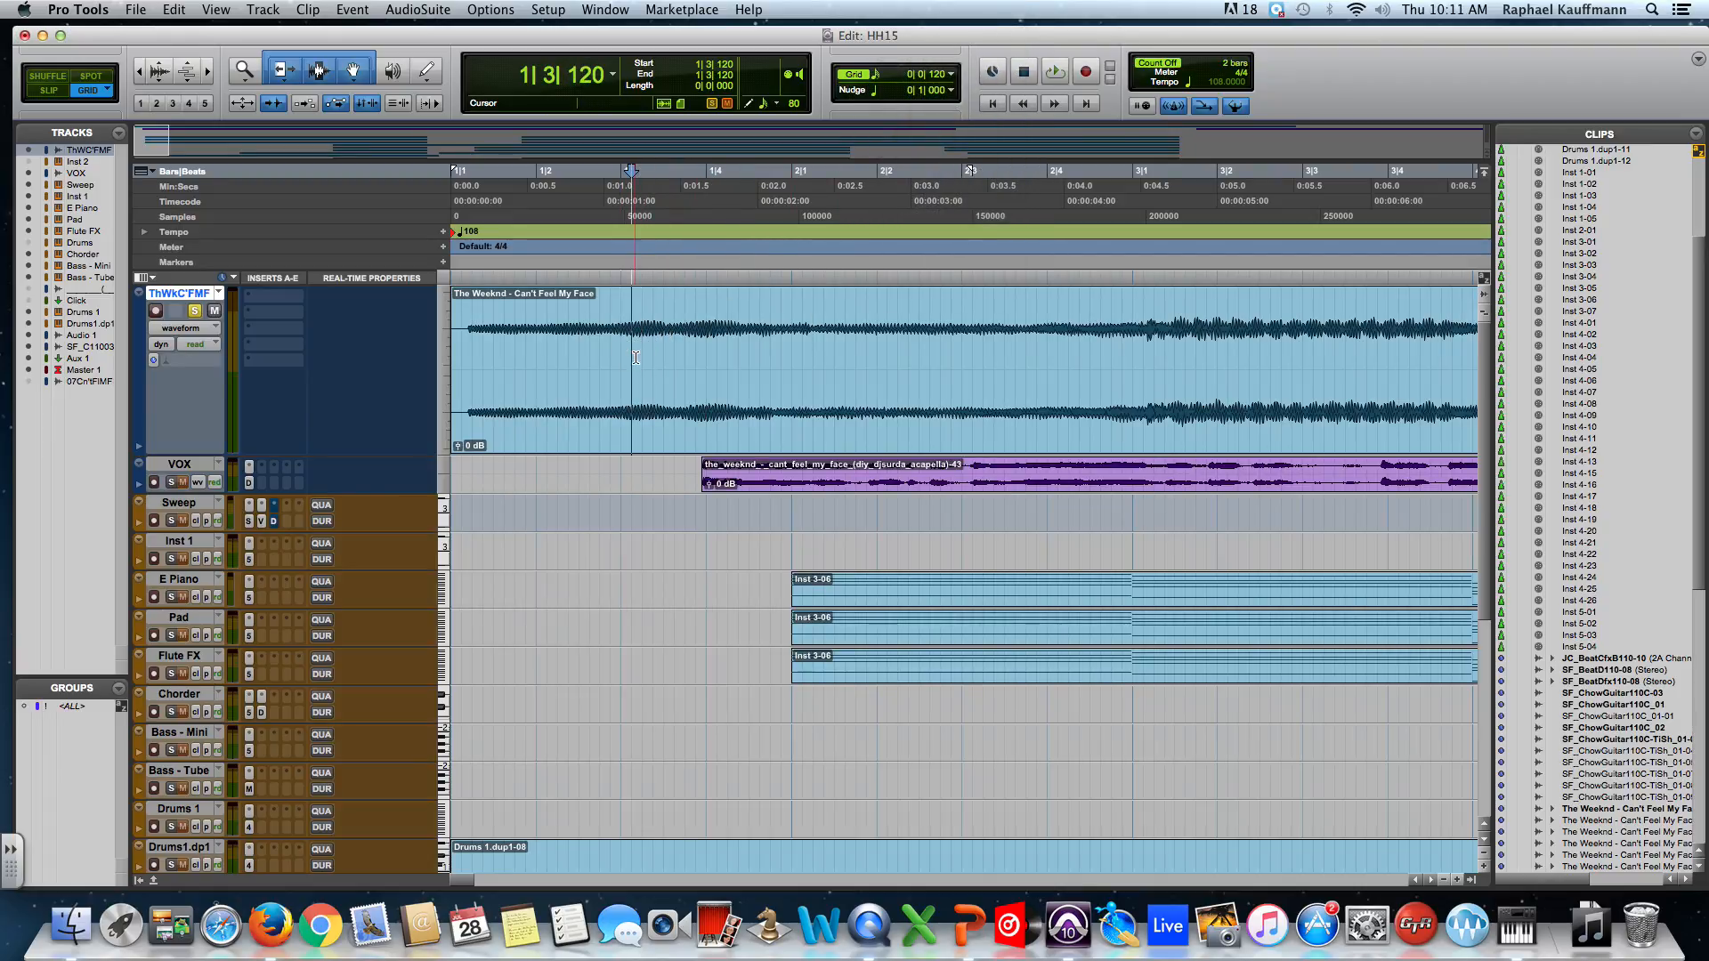
pyautogui.click(877, 77)
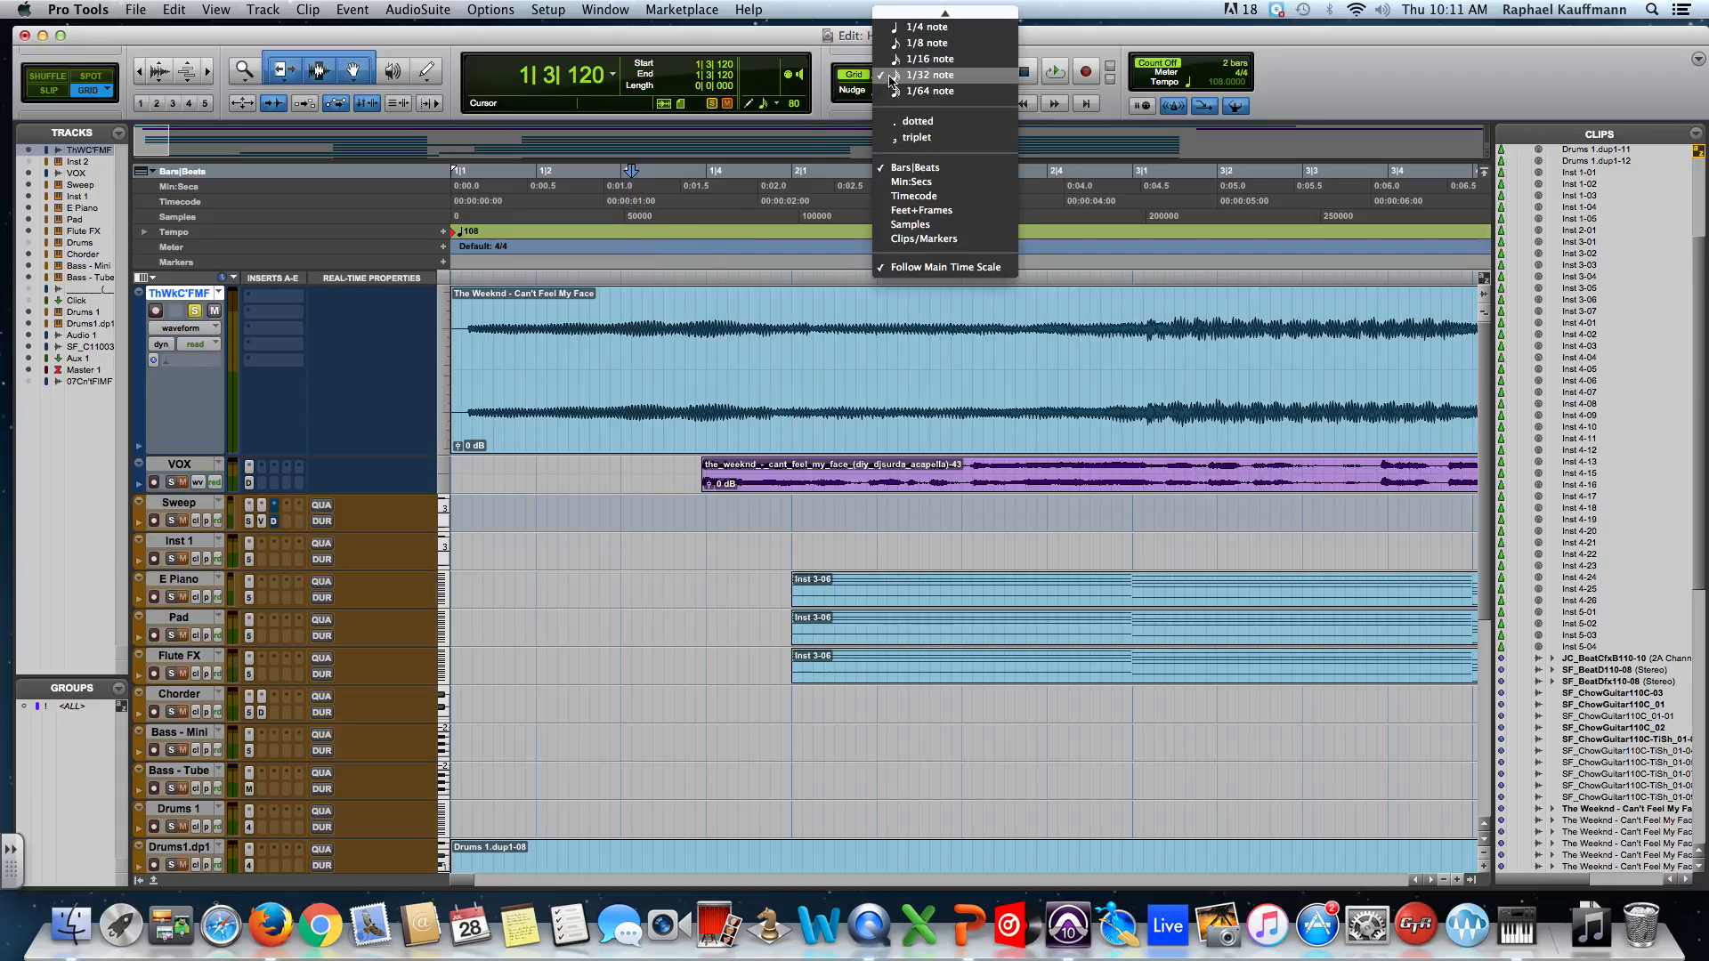
# Set the grid to 1/16 note, switch to Shuffle, and split the song clip at 1|3.
pyautogui.click(922, 59)
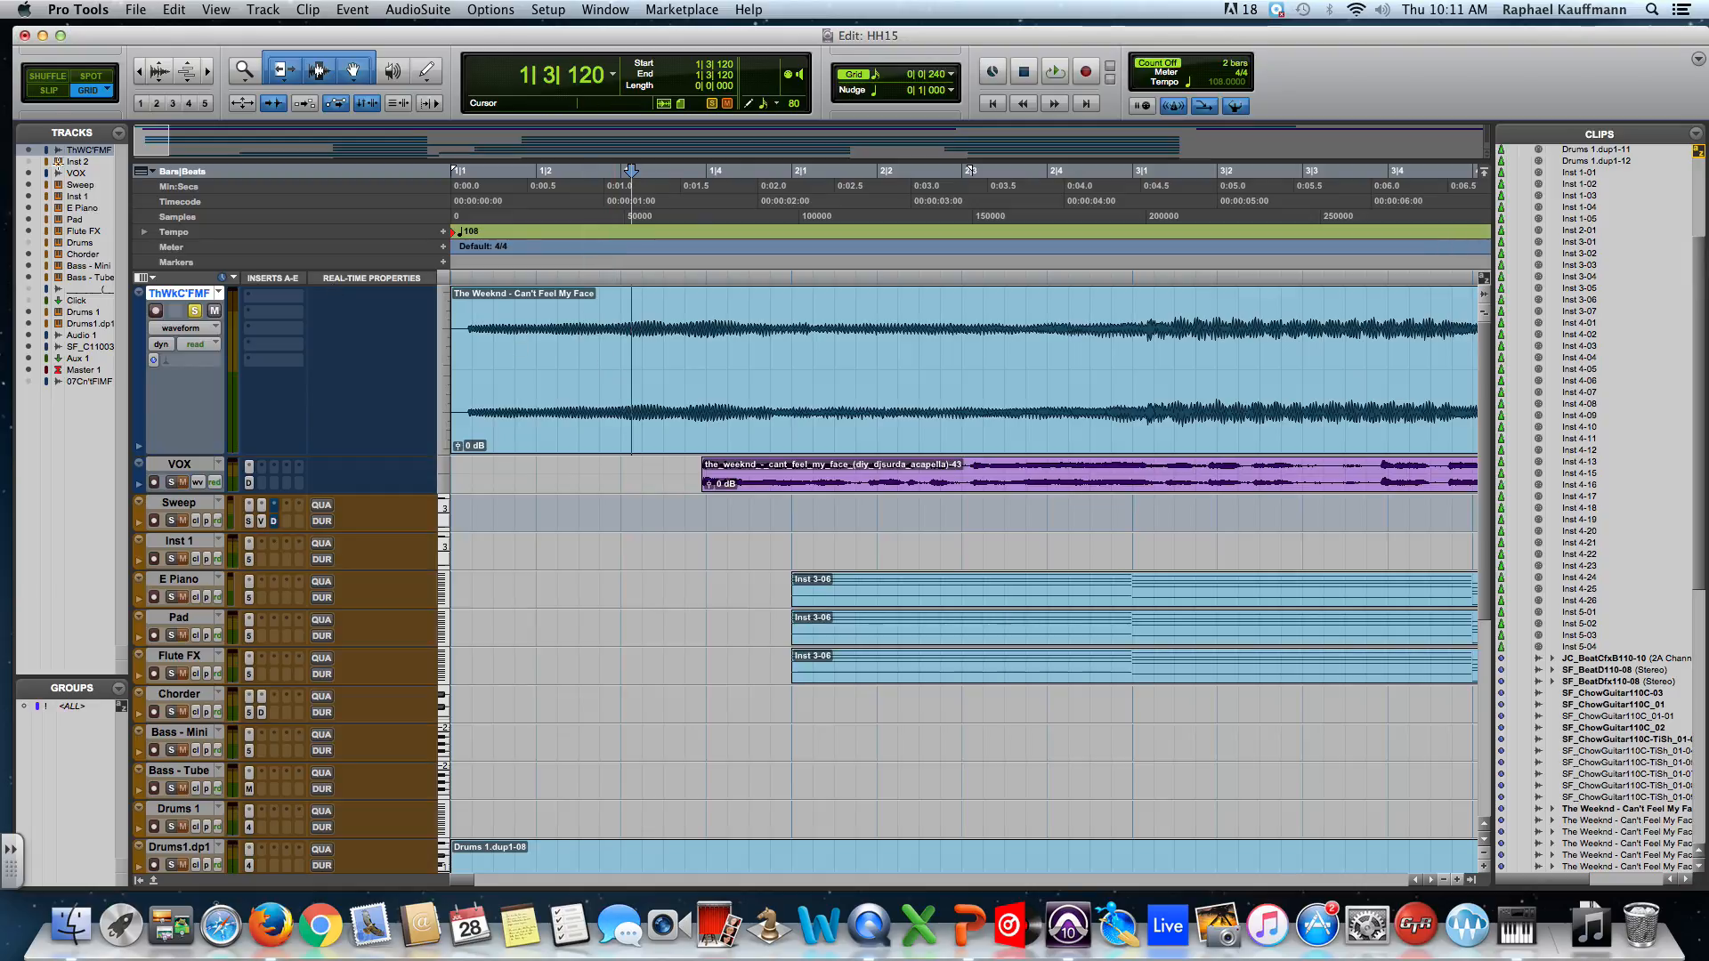
pyautogui.click(45, 80)
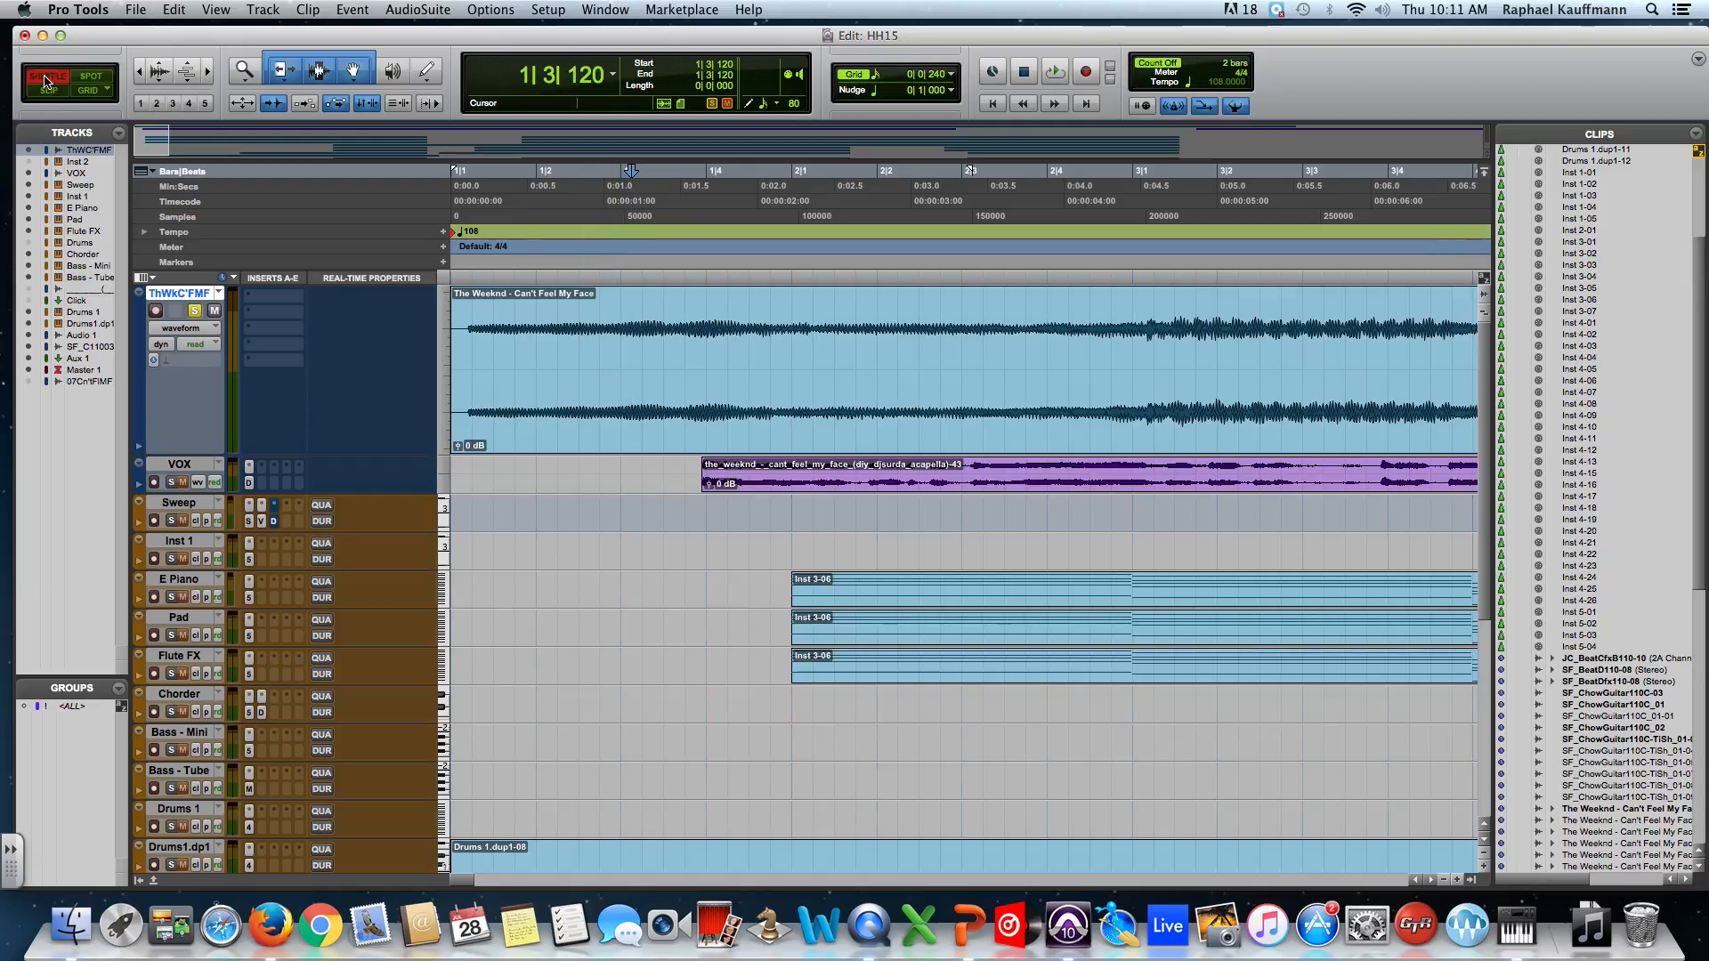
pyautogui.click(621, 334)
pyautogui.press('super+e')
# Split the clip again at bar 2 and drag the middle piece toward the track start.
pyautogui.click(798, 334)
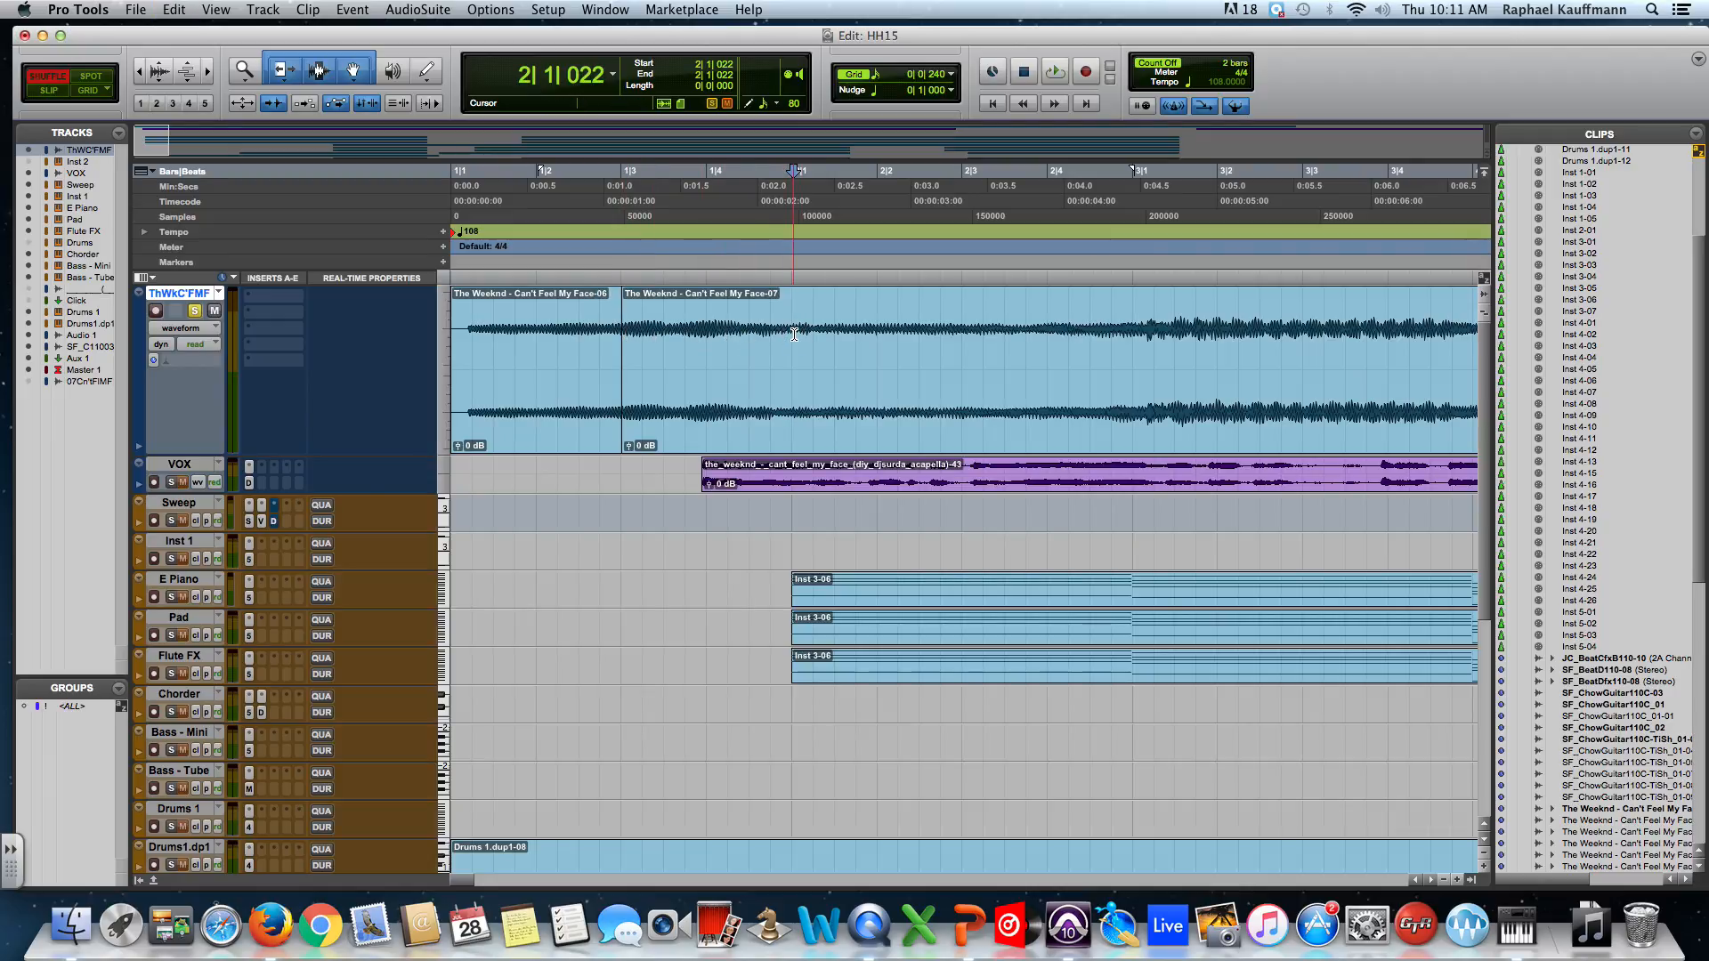
pyautogui.press('super+e')
pyautogui.click(588, 421)
pyautogui.click(726, 419)
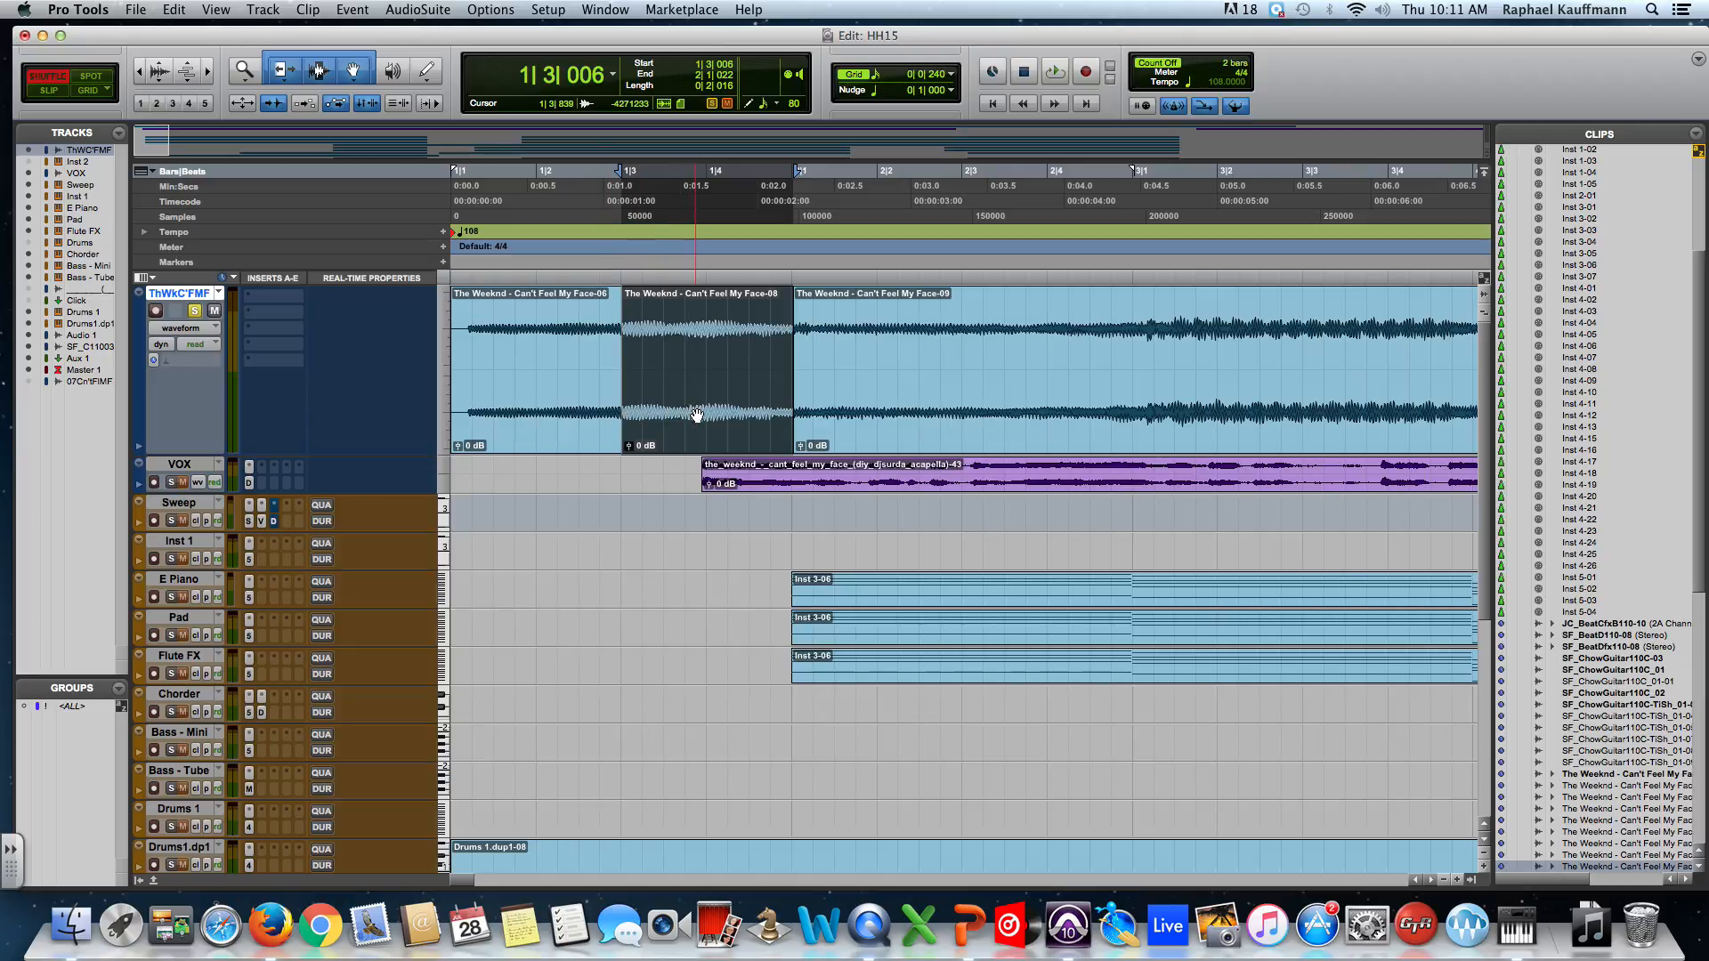
pyautogui.moveTo(714, 421); pyautogui.dragTo(471, 395)
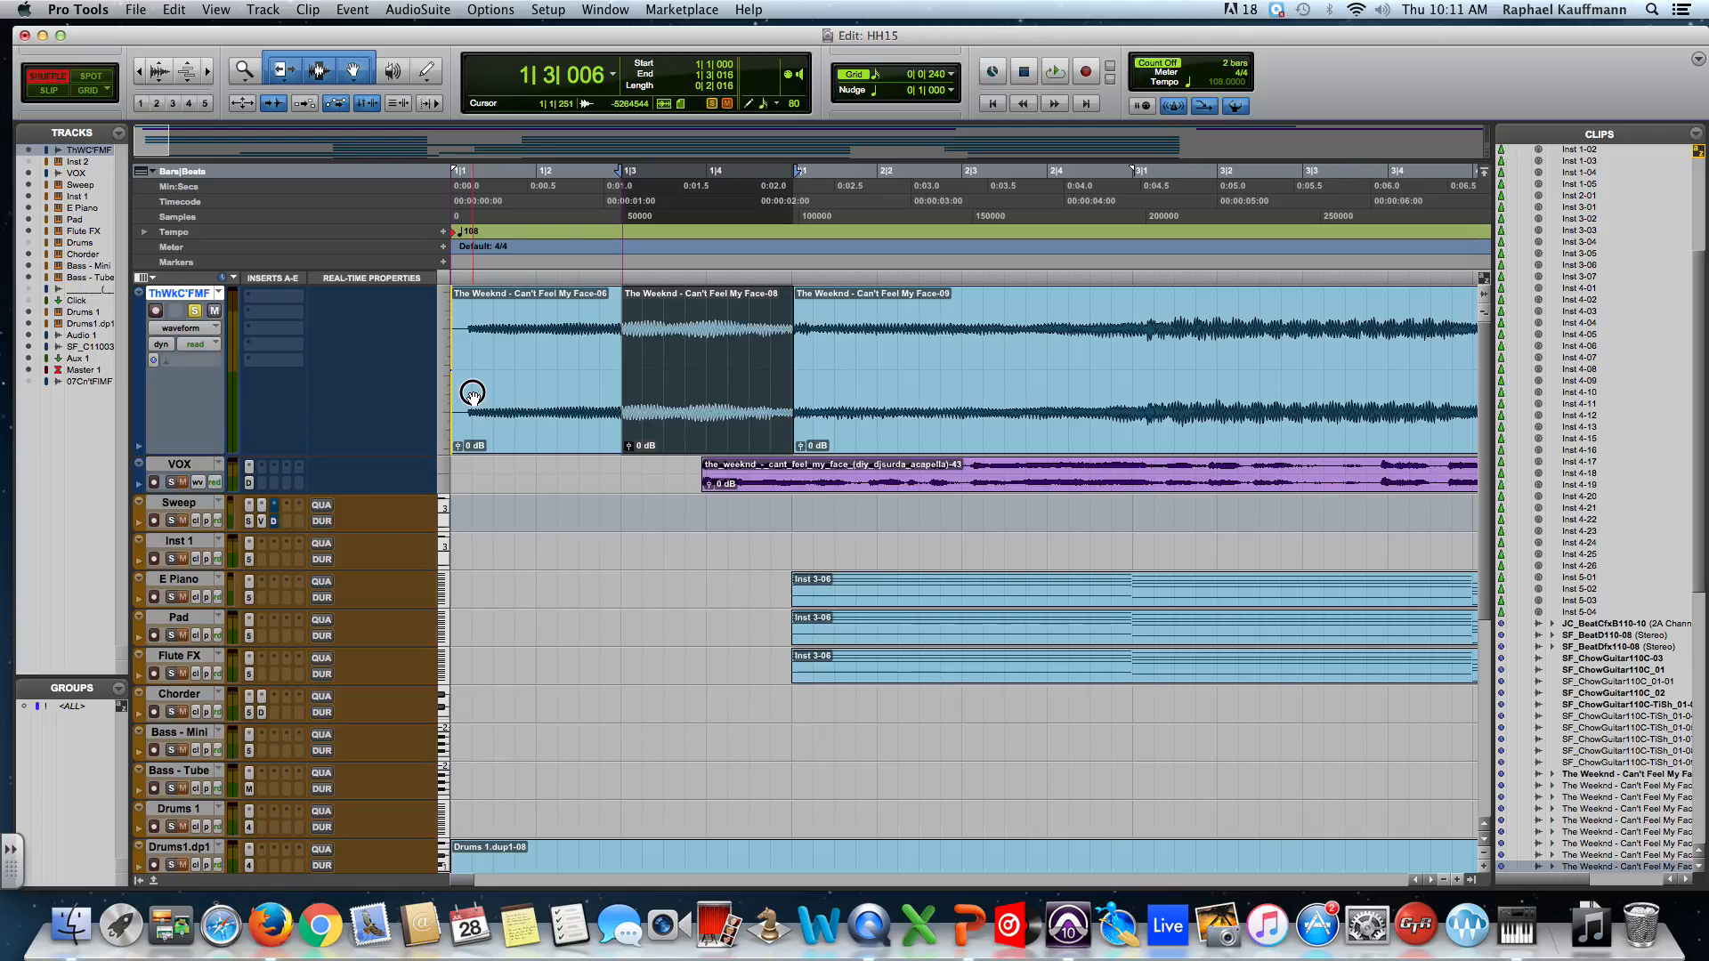
# Move the middle piece to the track start, then put the original opening piece back at bar 1.
pyautogui.moveTo(472, 394); pyautogui.dragTo(472, 395)
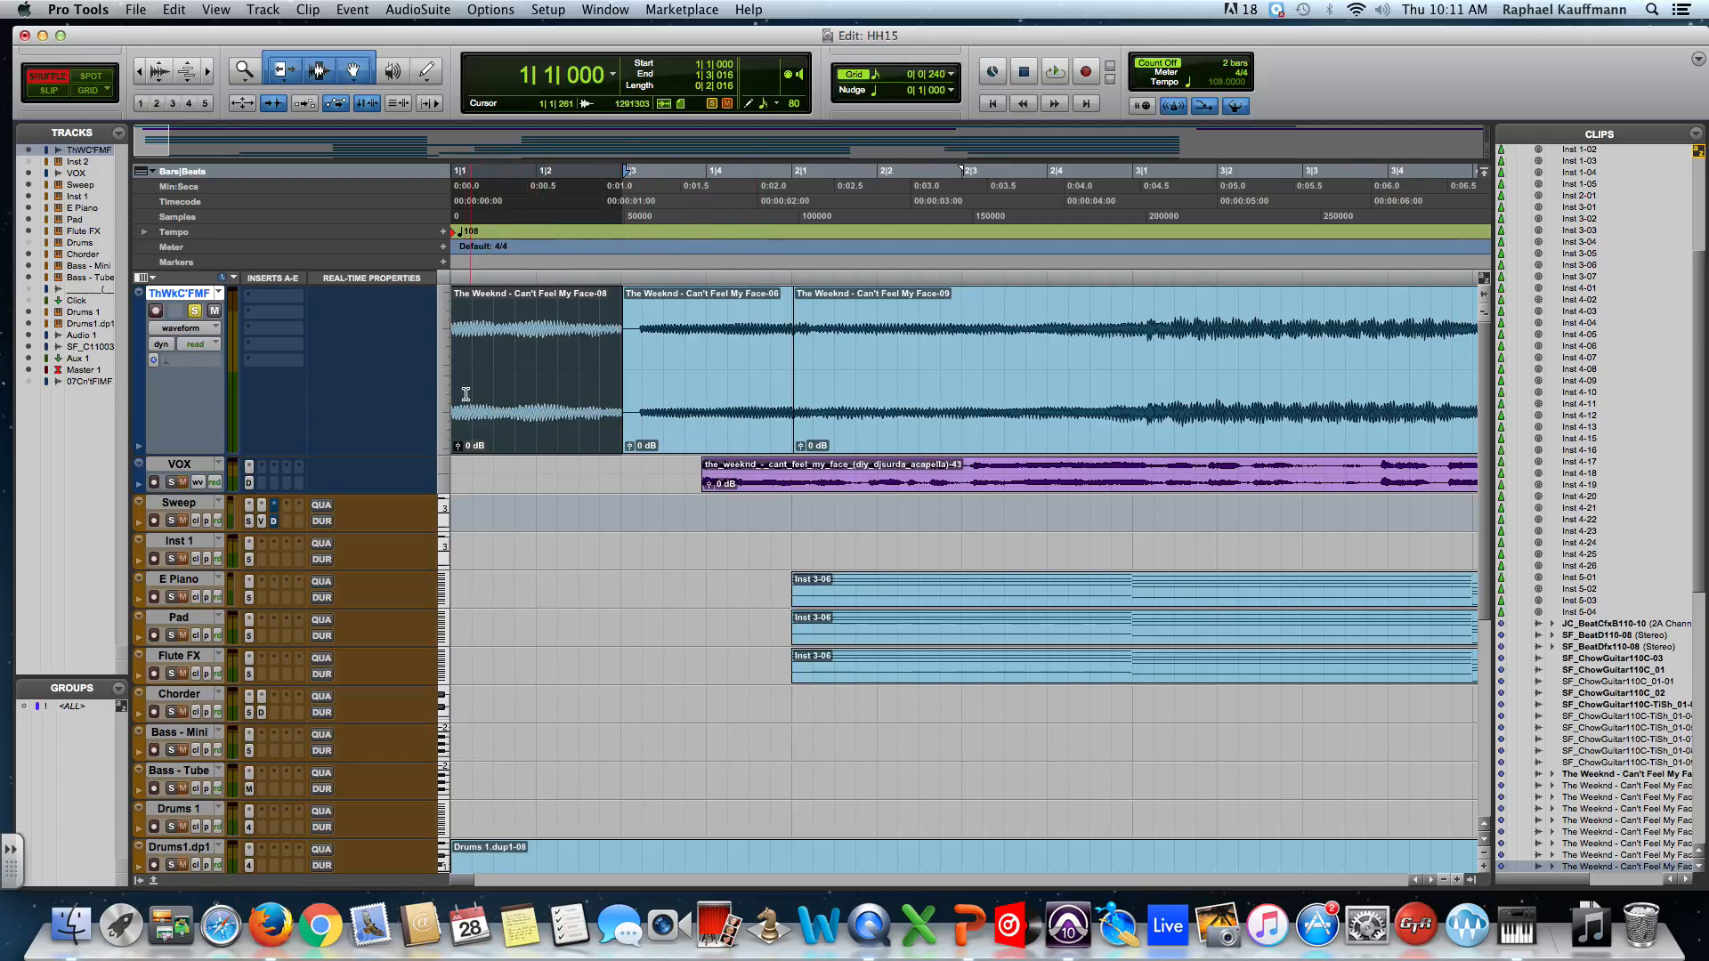
pyautogui.click(707, 385)
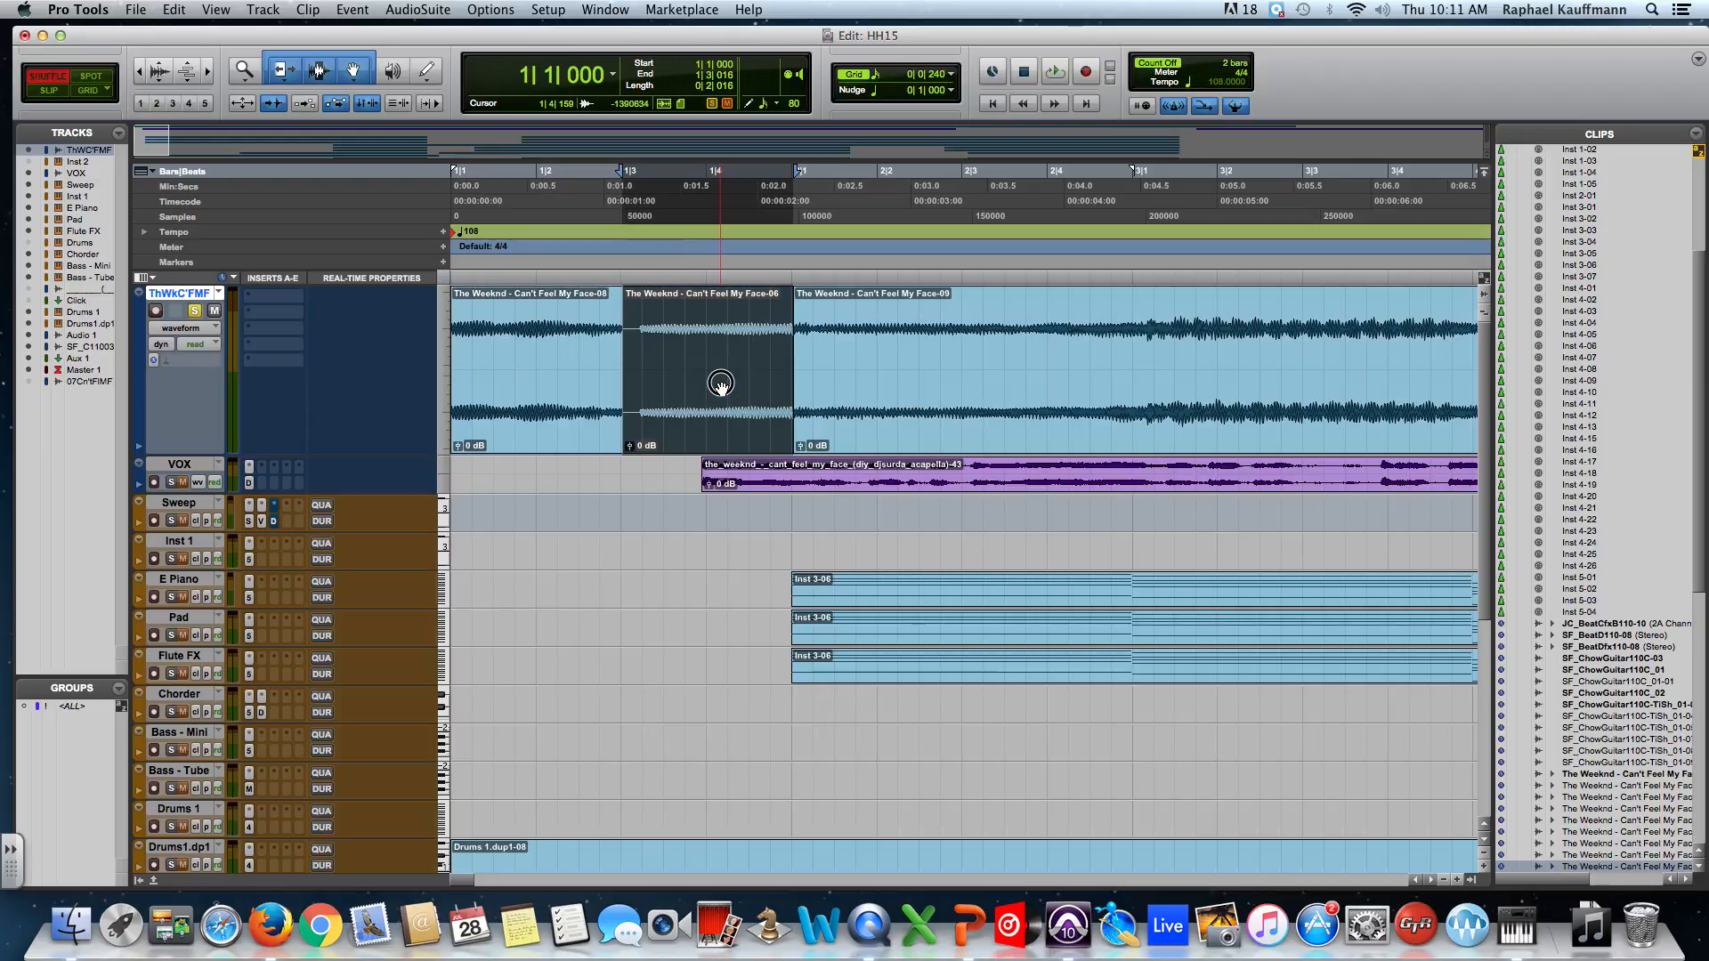
pyautogui.moveTo(673, 387); pyautogui.dragTo(486, 381)
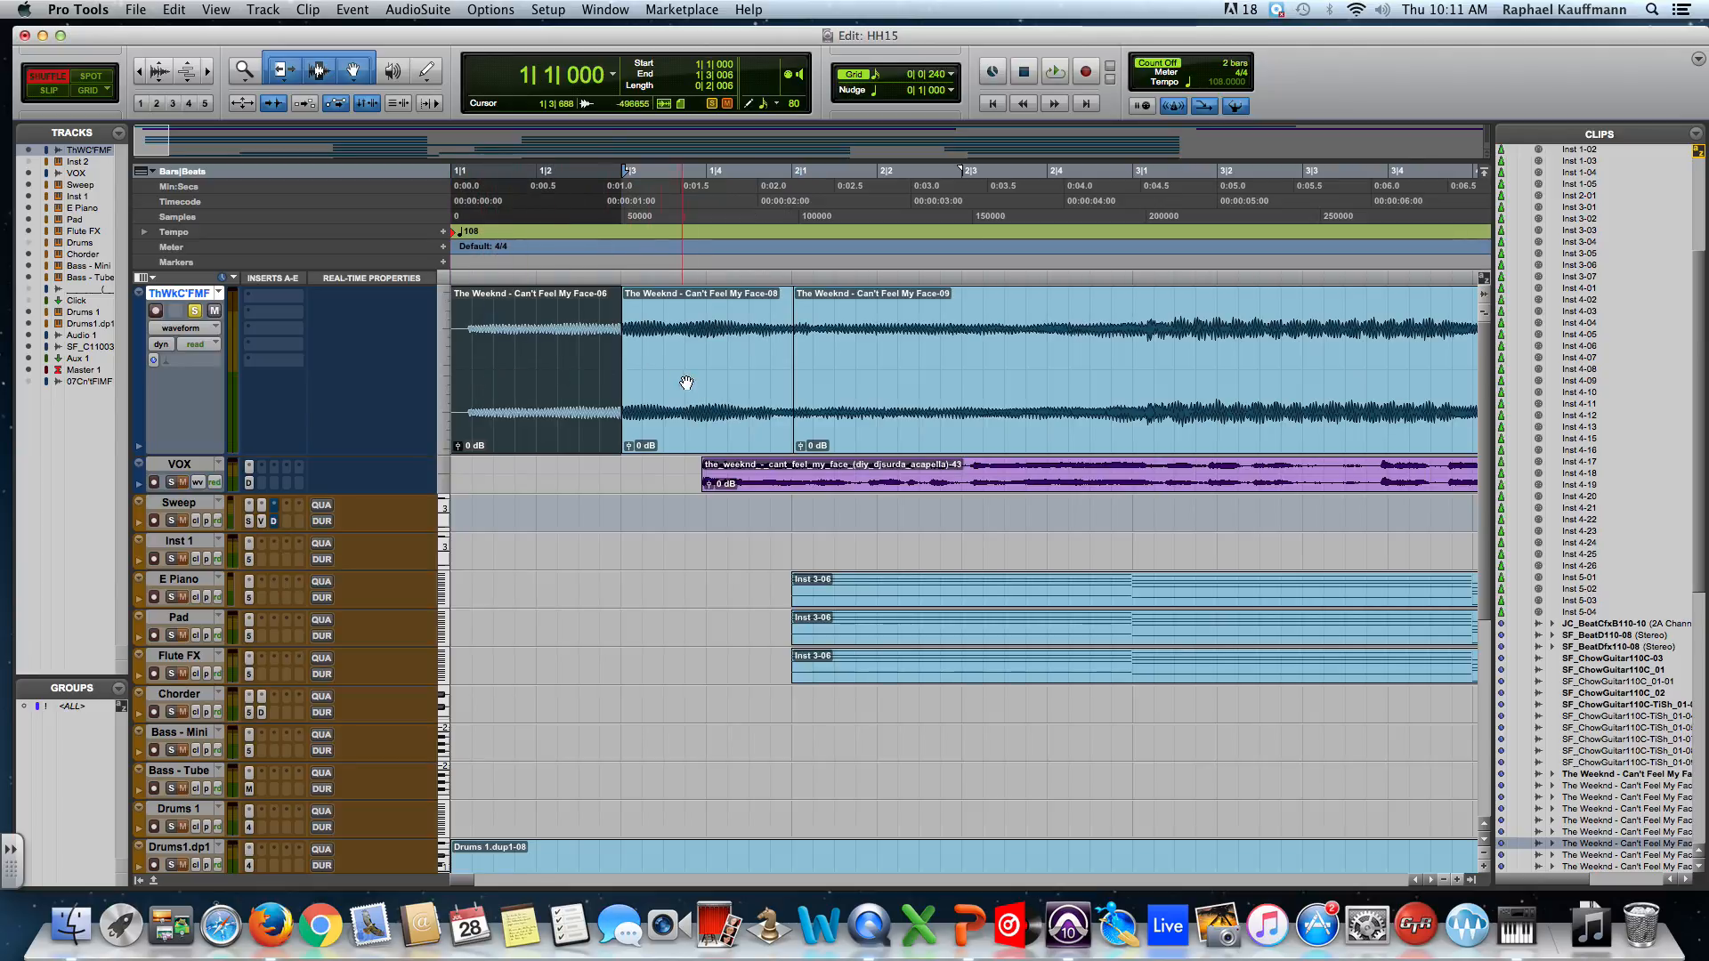
# Zoom out one step so the ruler spans bars 1 to 6.
pyautogui.press('super+bracketleft')
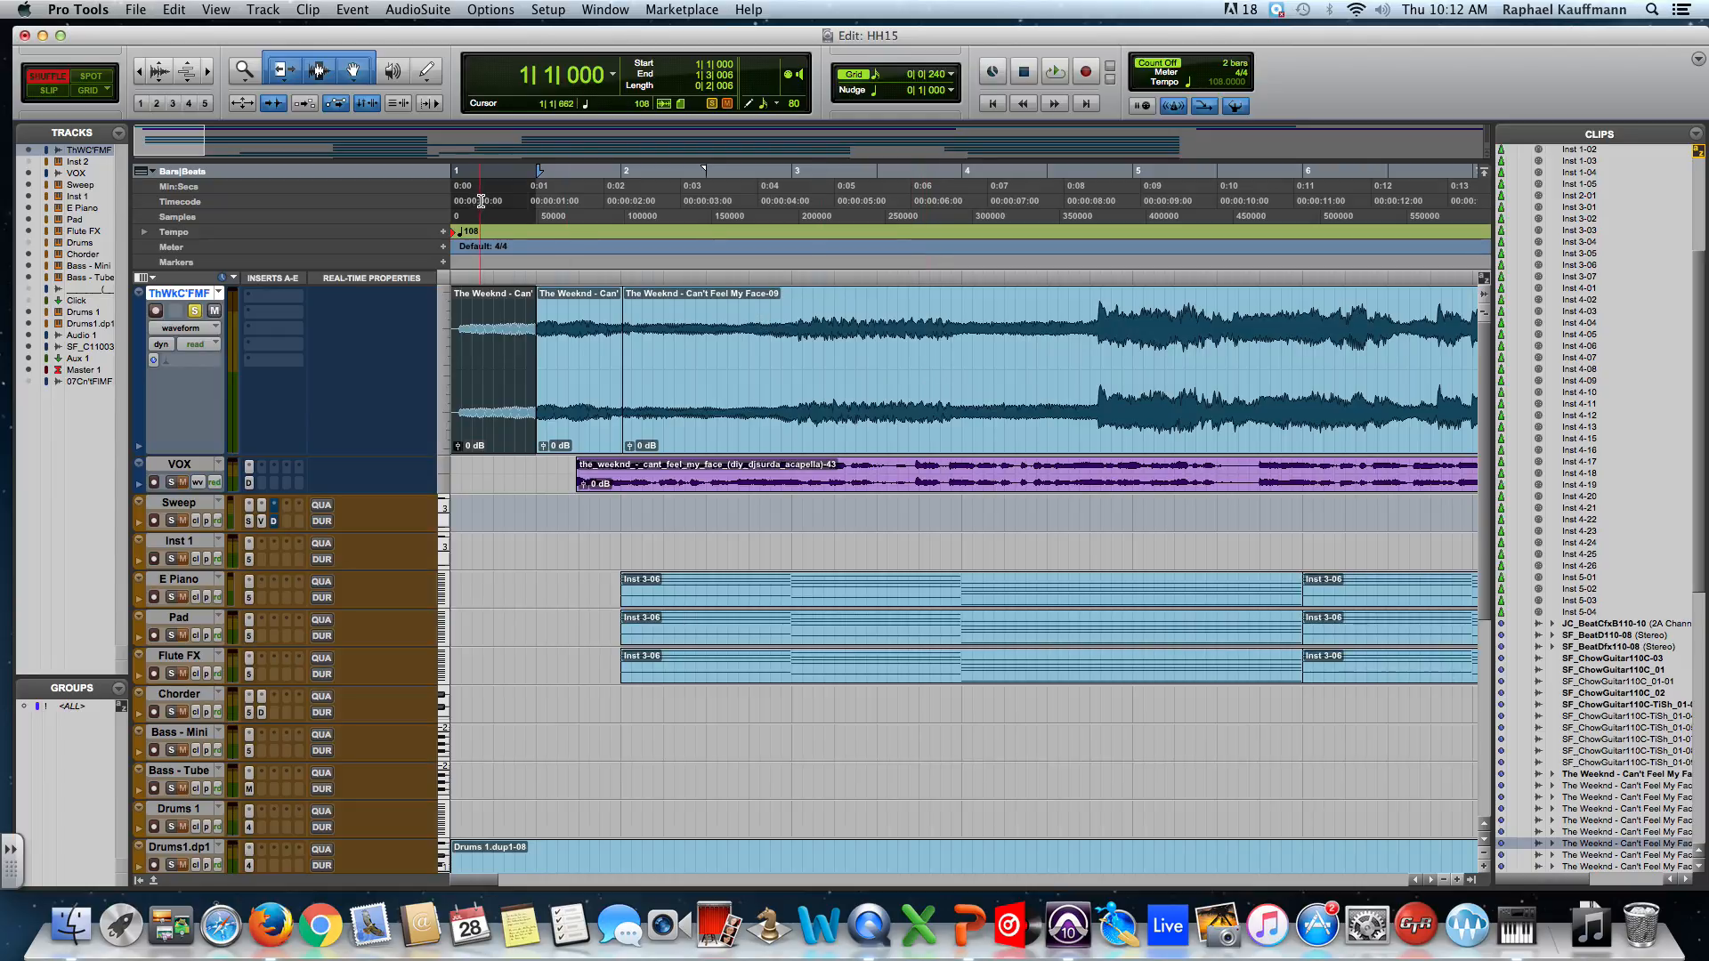
# Switch to Spot mode and consolidate the three Weeknd pieces into one clip.
pyautogui.click(91, 77)
pyautogui.click(659, 398)
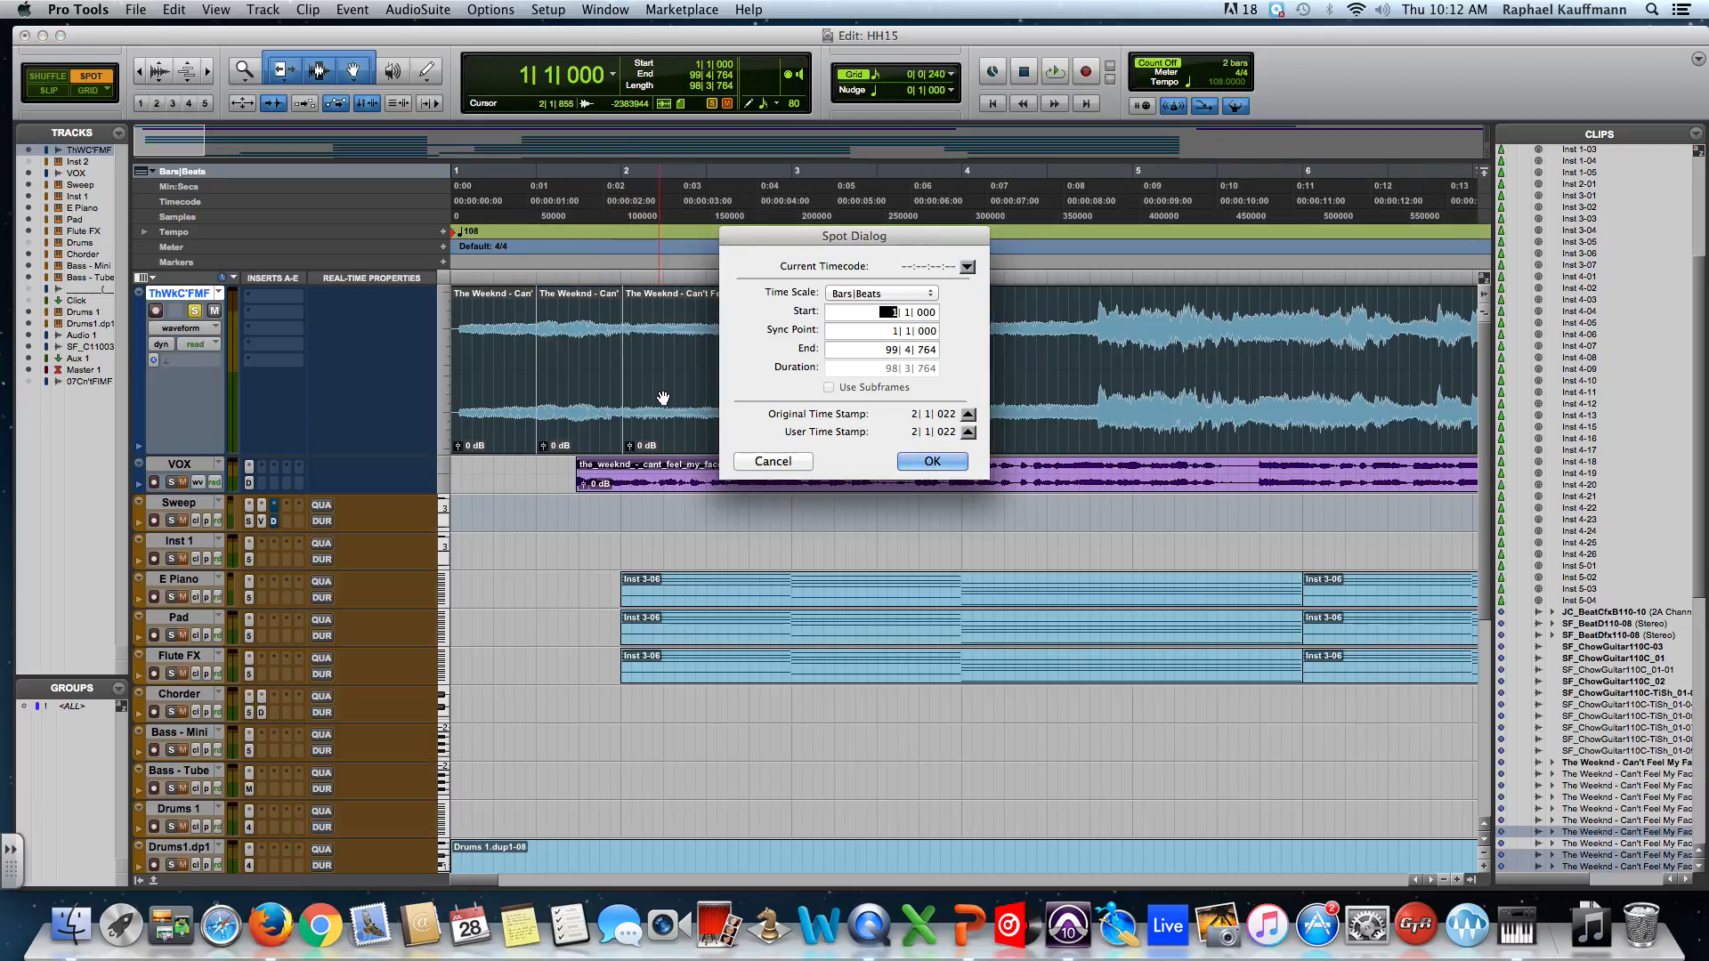
pyautogui.click(772, 461)
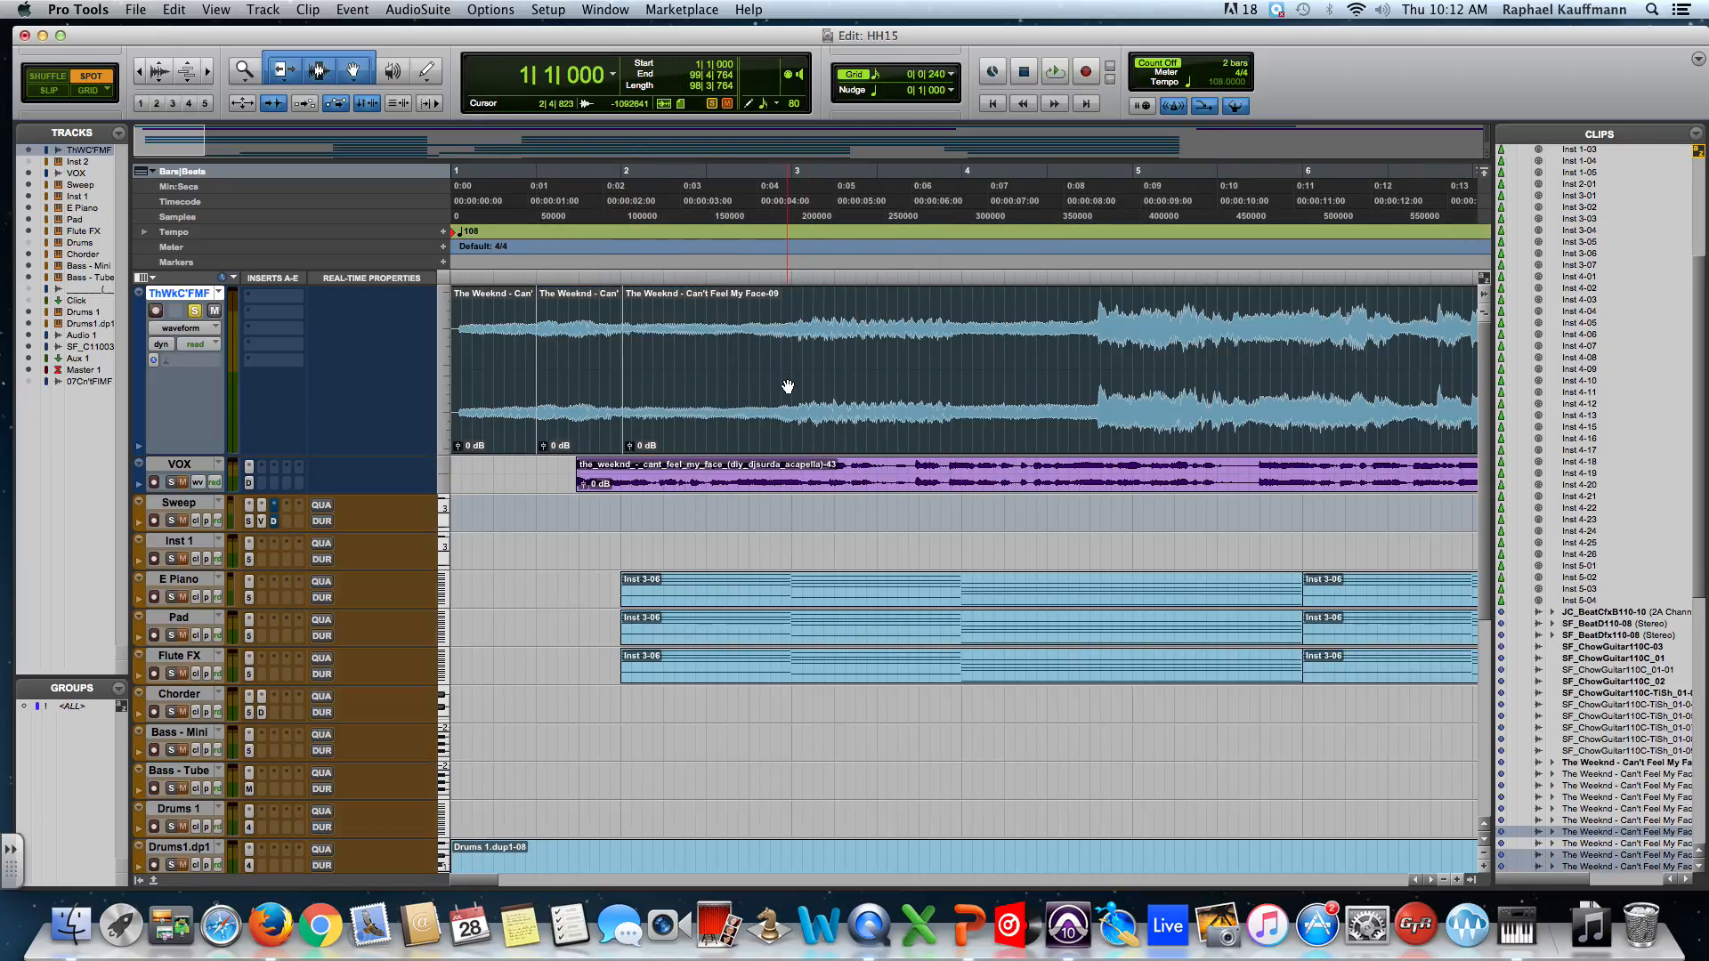
pyautogui.click(789, 386)
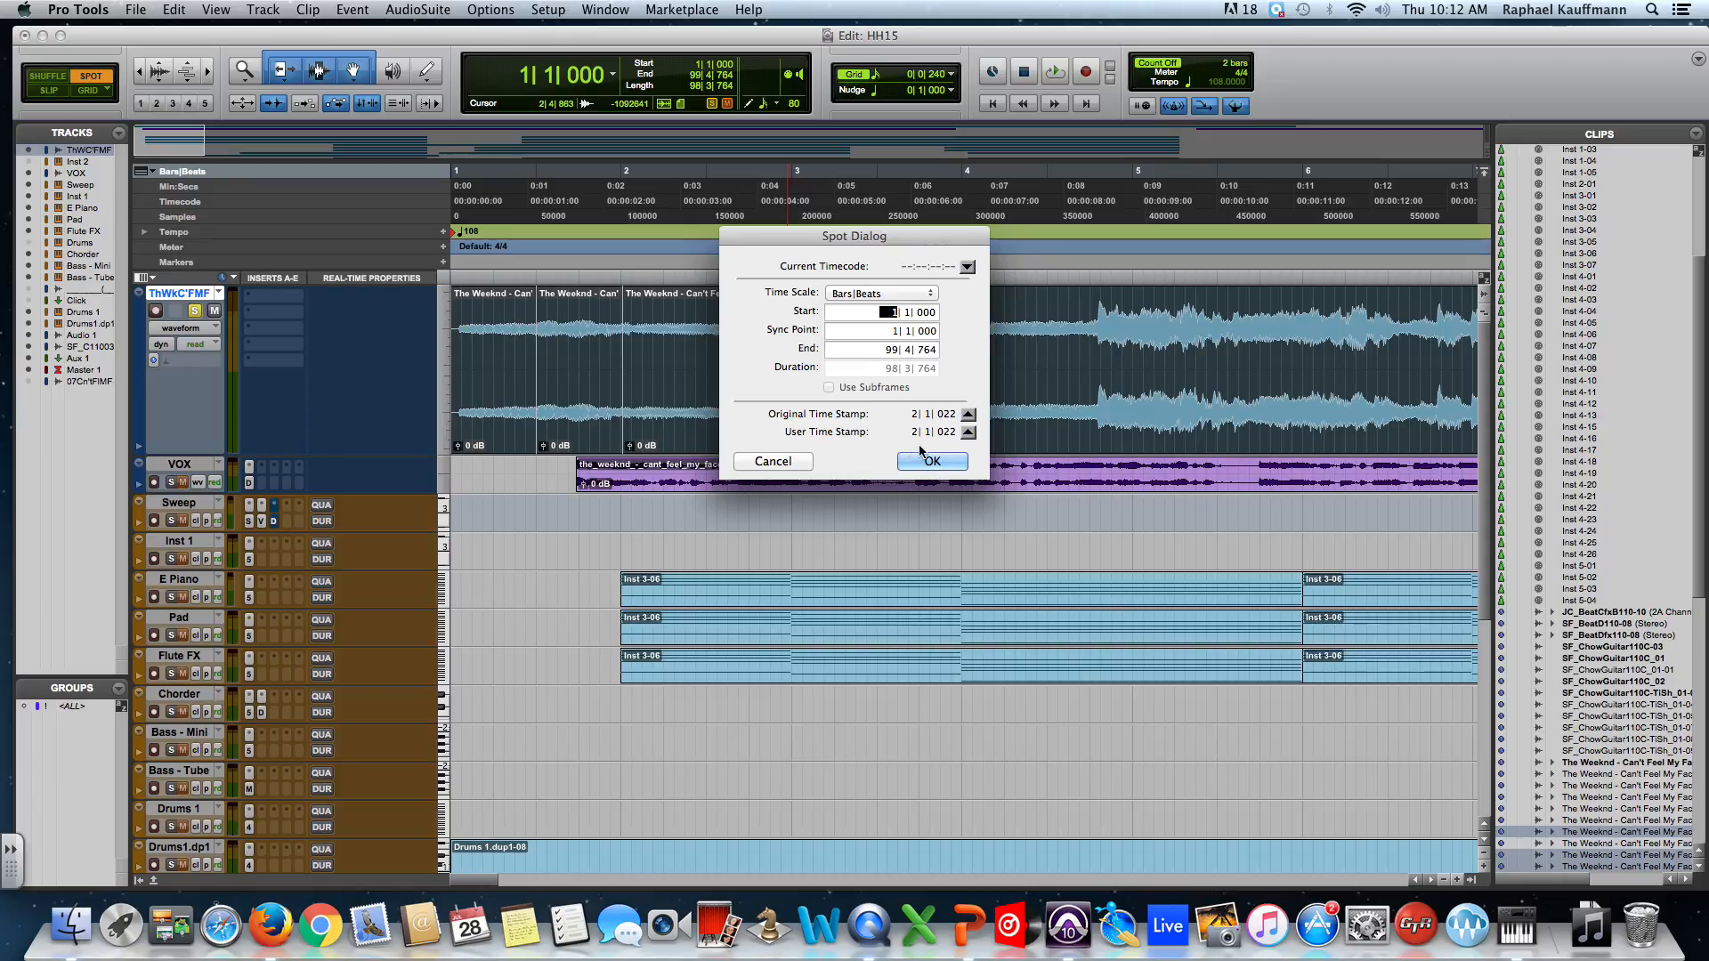
pyautogui.click(773, 460)
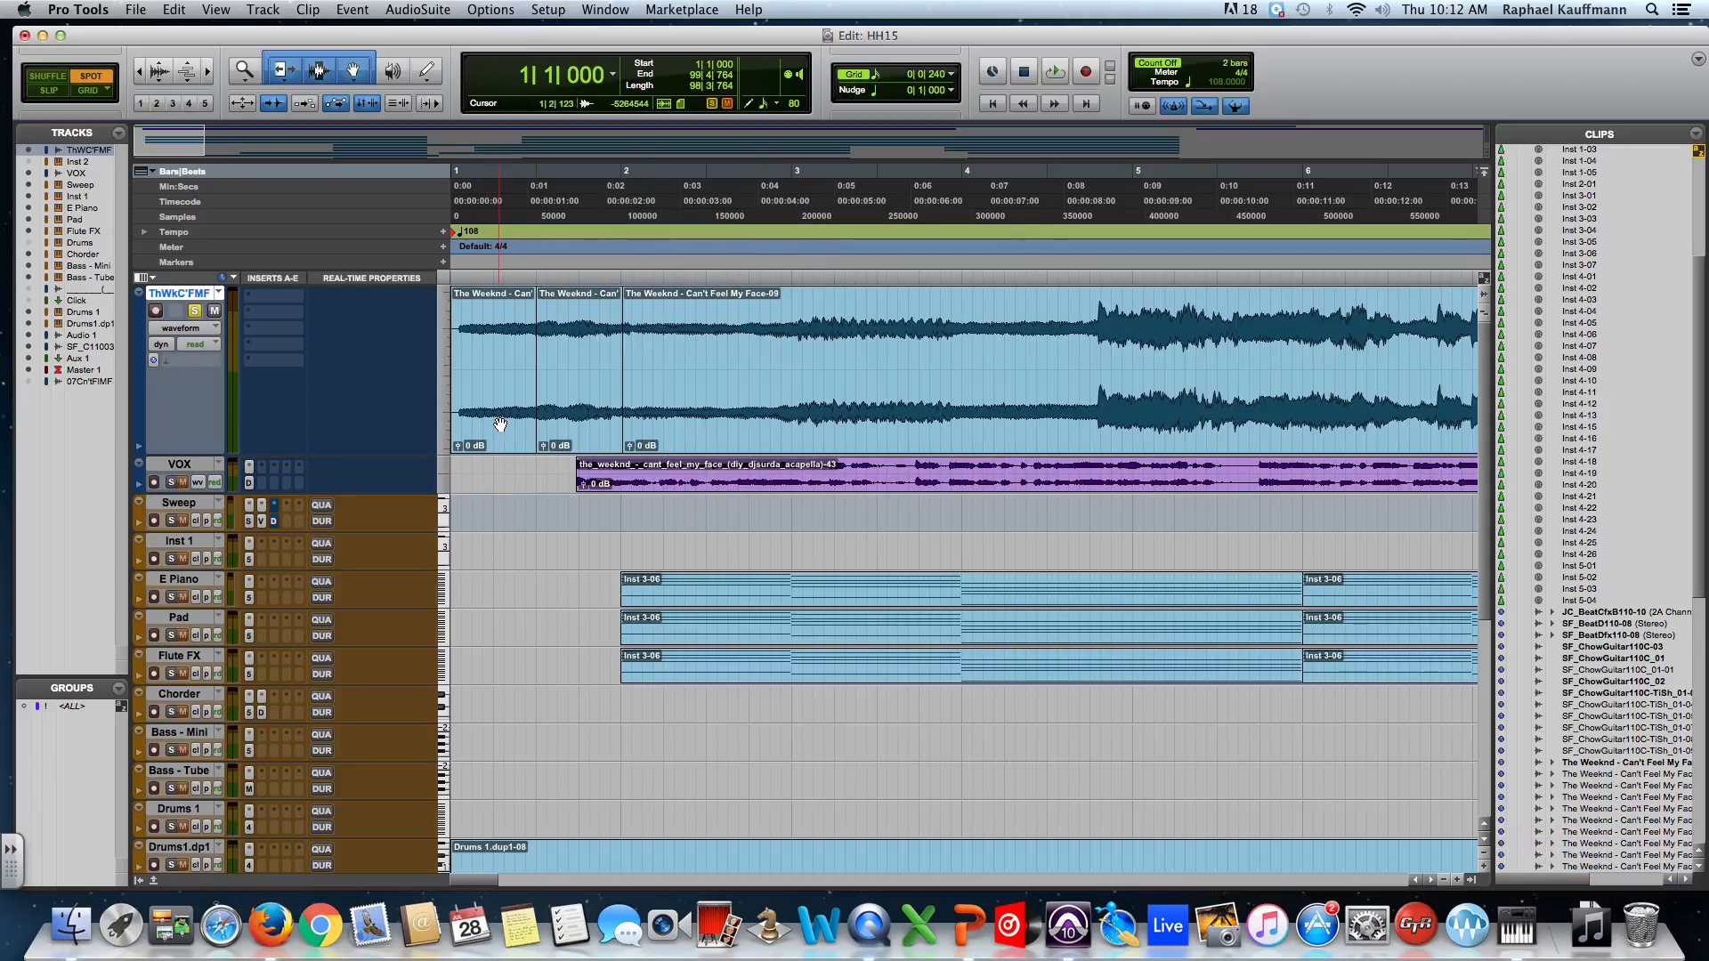
pyautogui.click(501, 424)
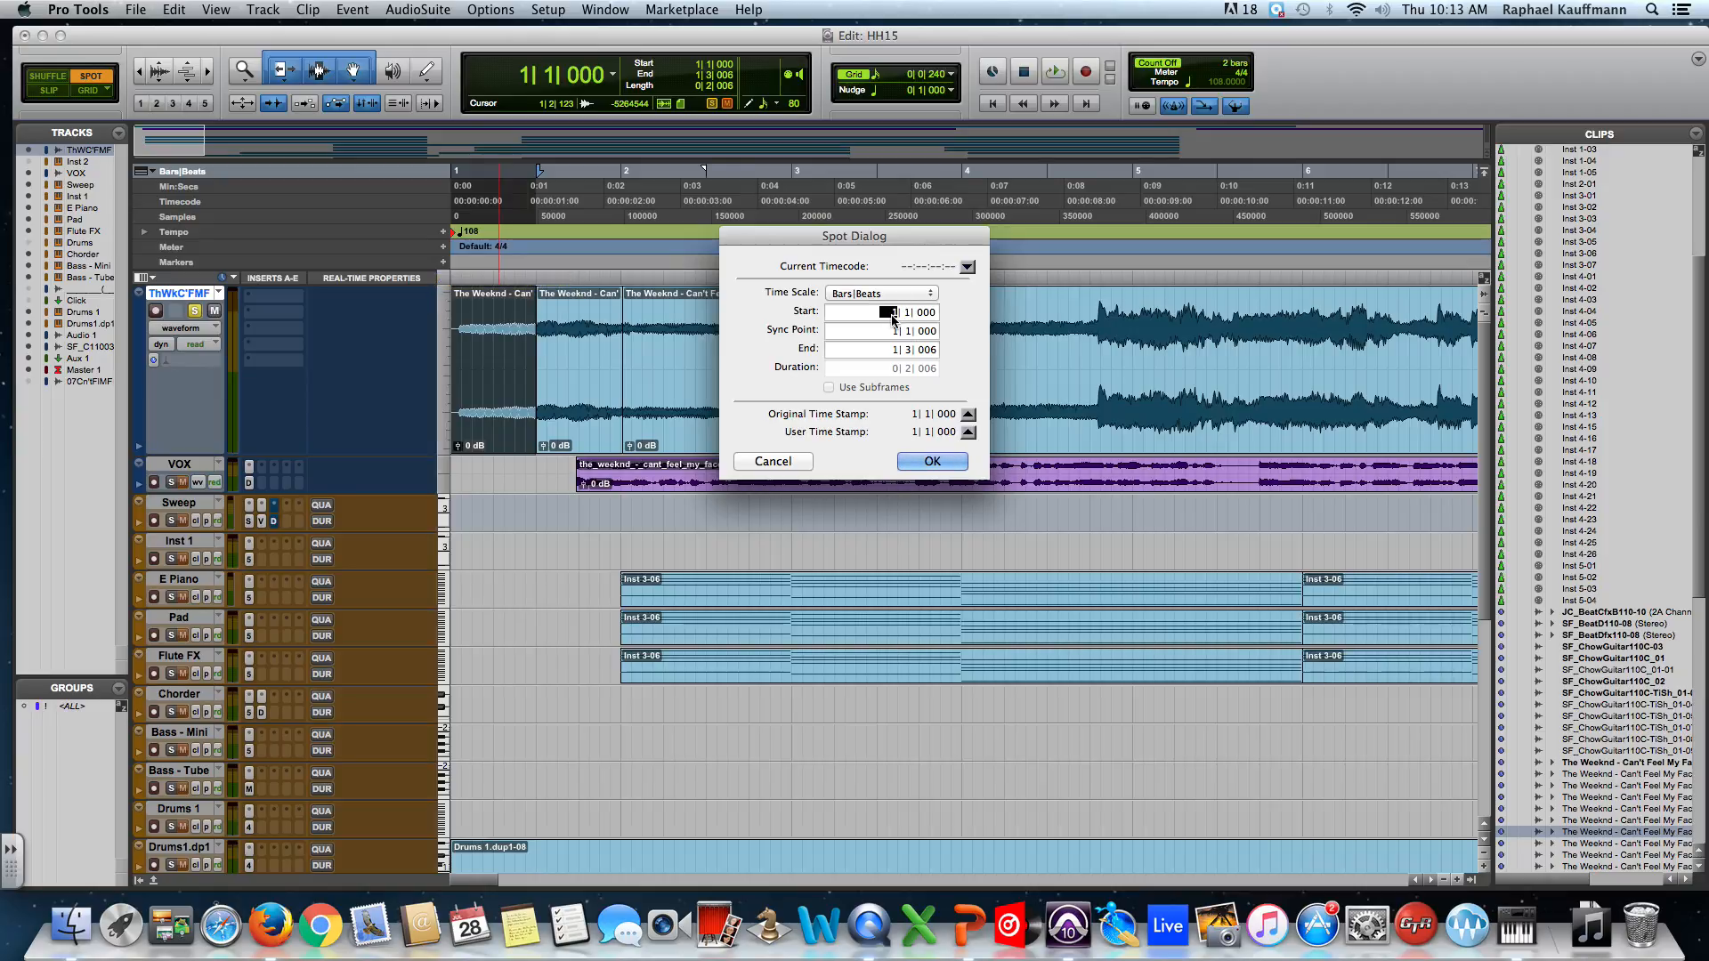
pyautogui.click(773, 461)
pyautogui.click(758, 445)
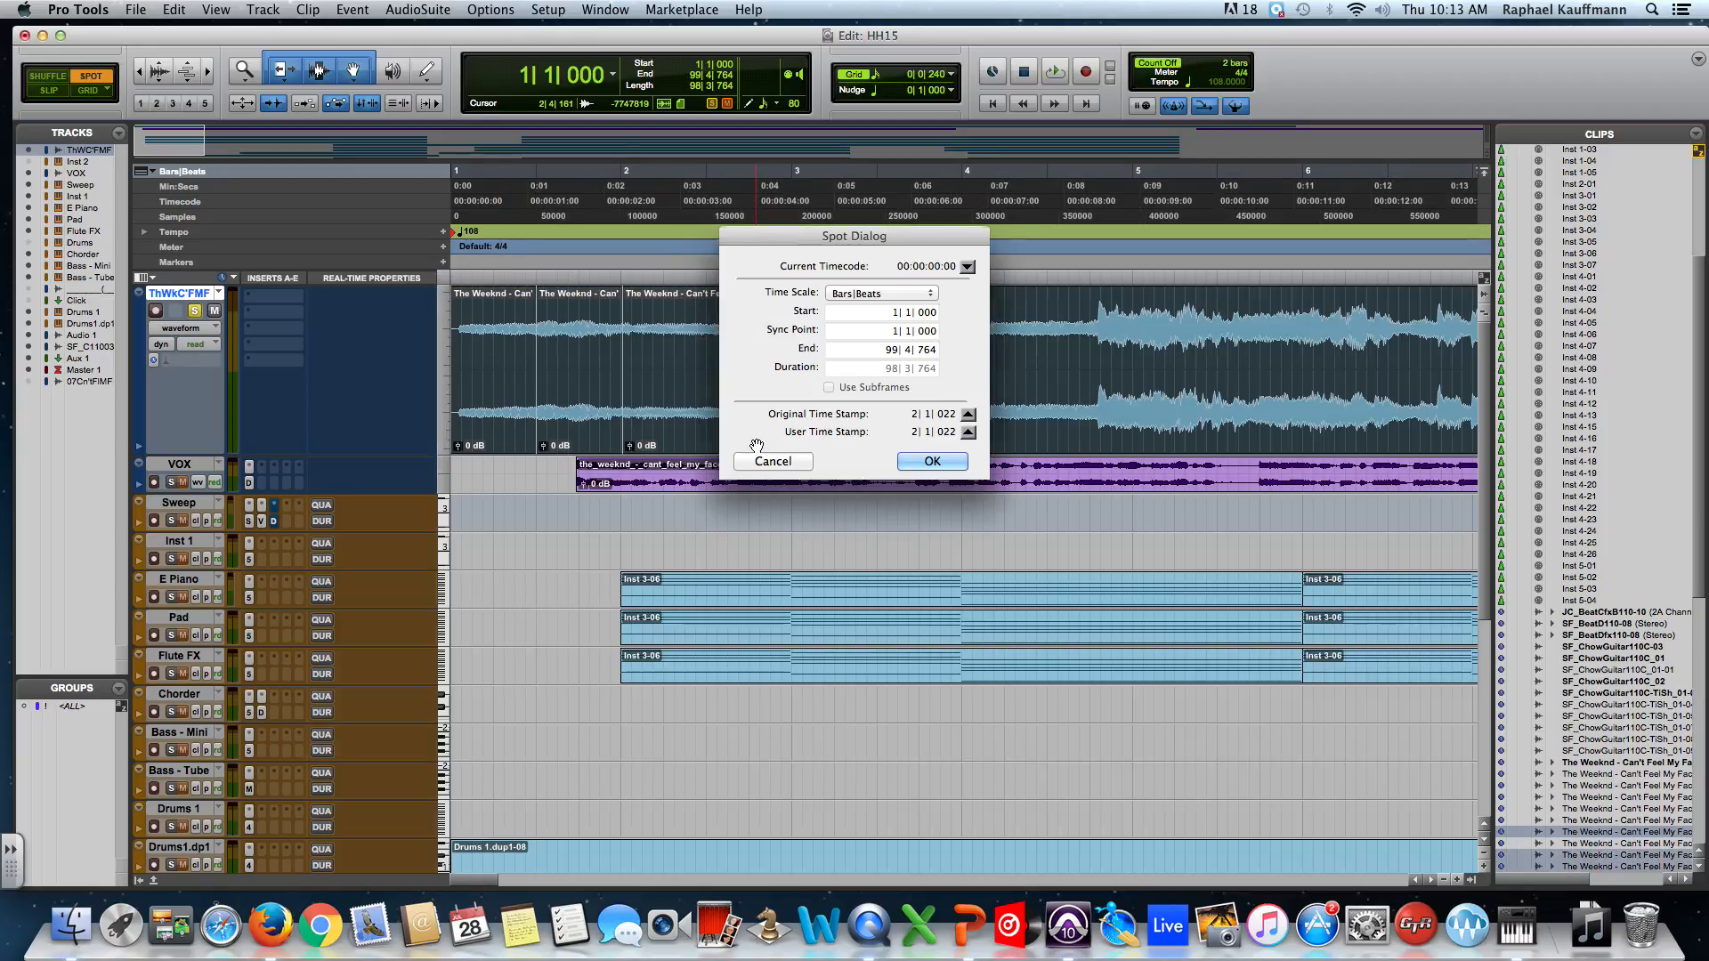
pyautogui.press('Return')
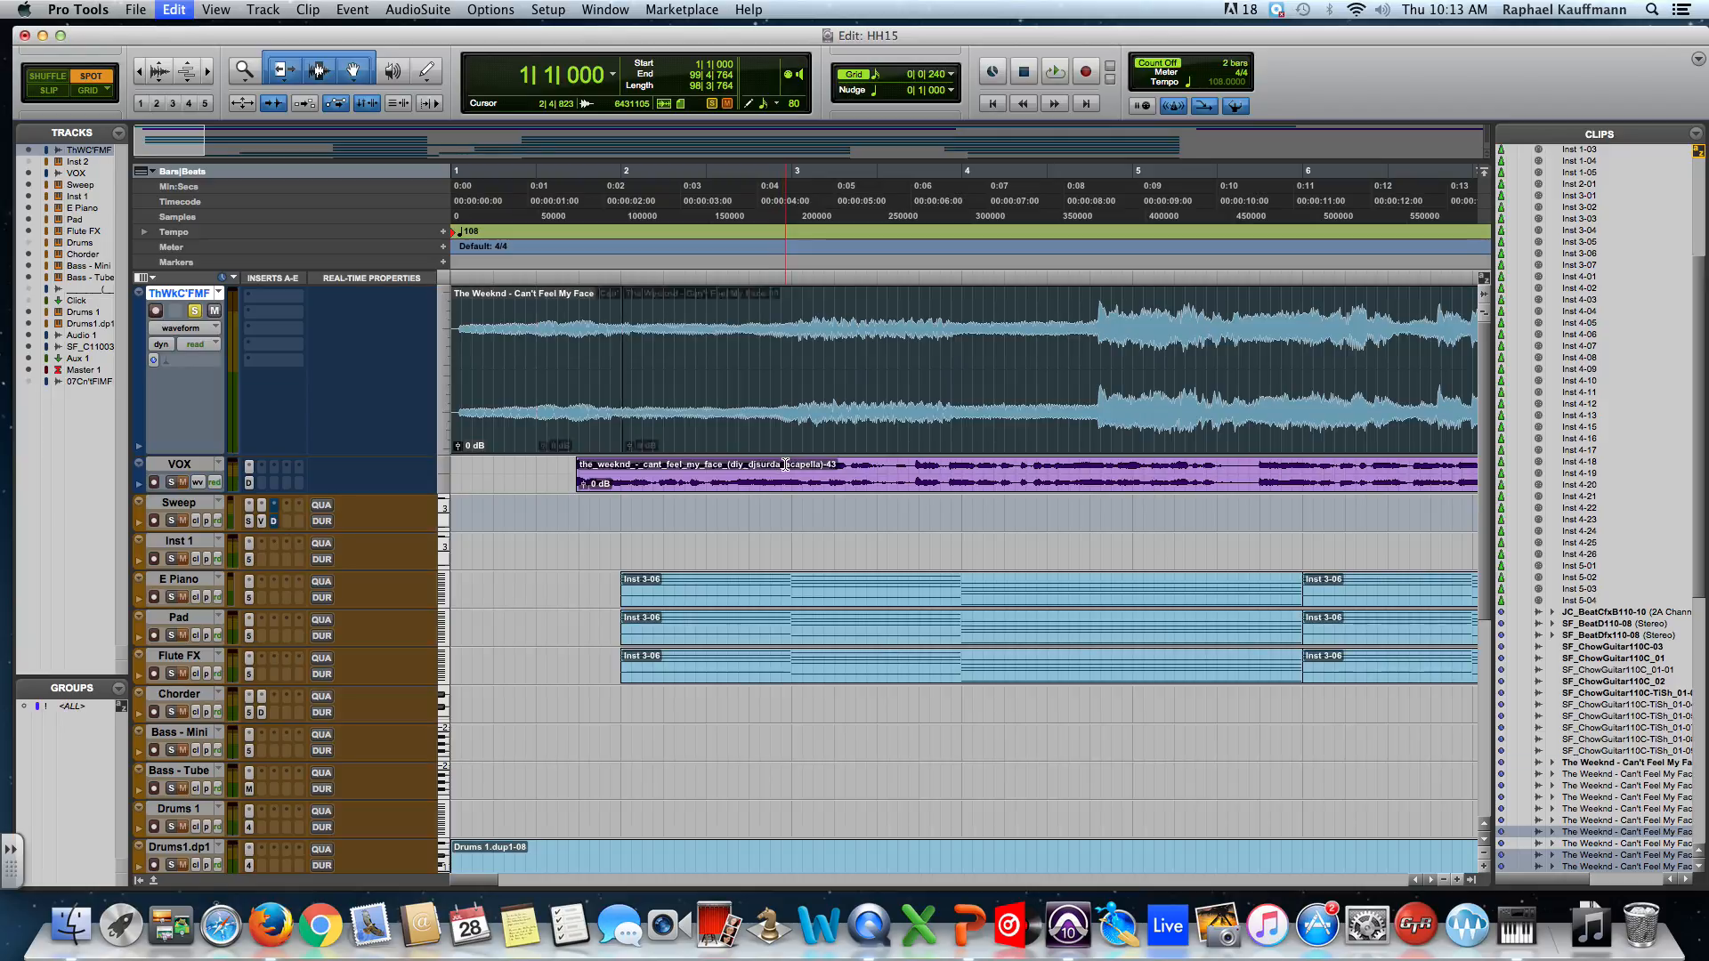
# Spot the merged clip to bar 4, then undo so it returns to 1|1|000.
pyautogui.click(565, 429)
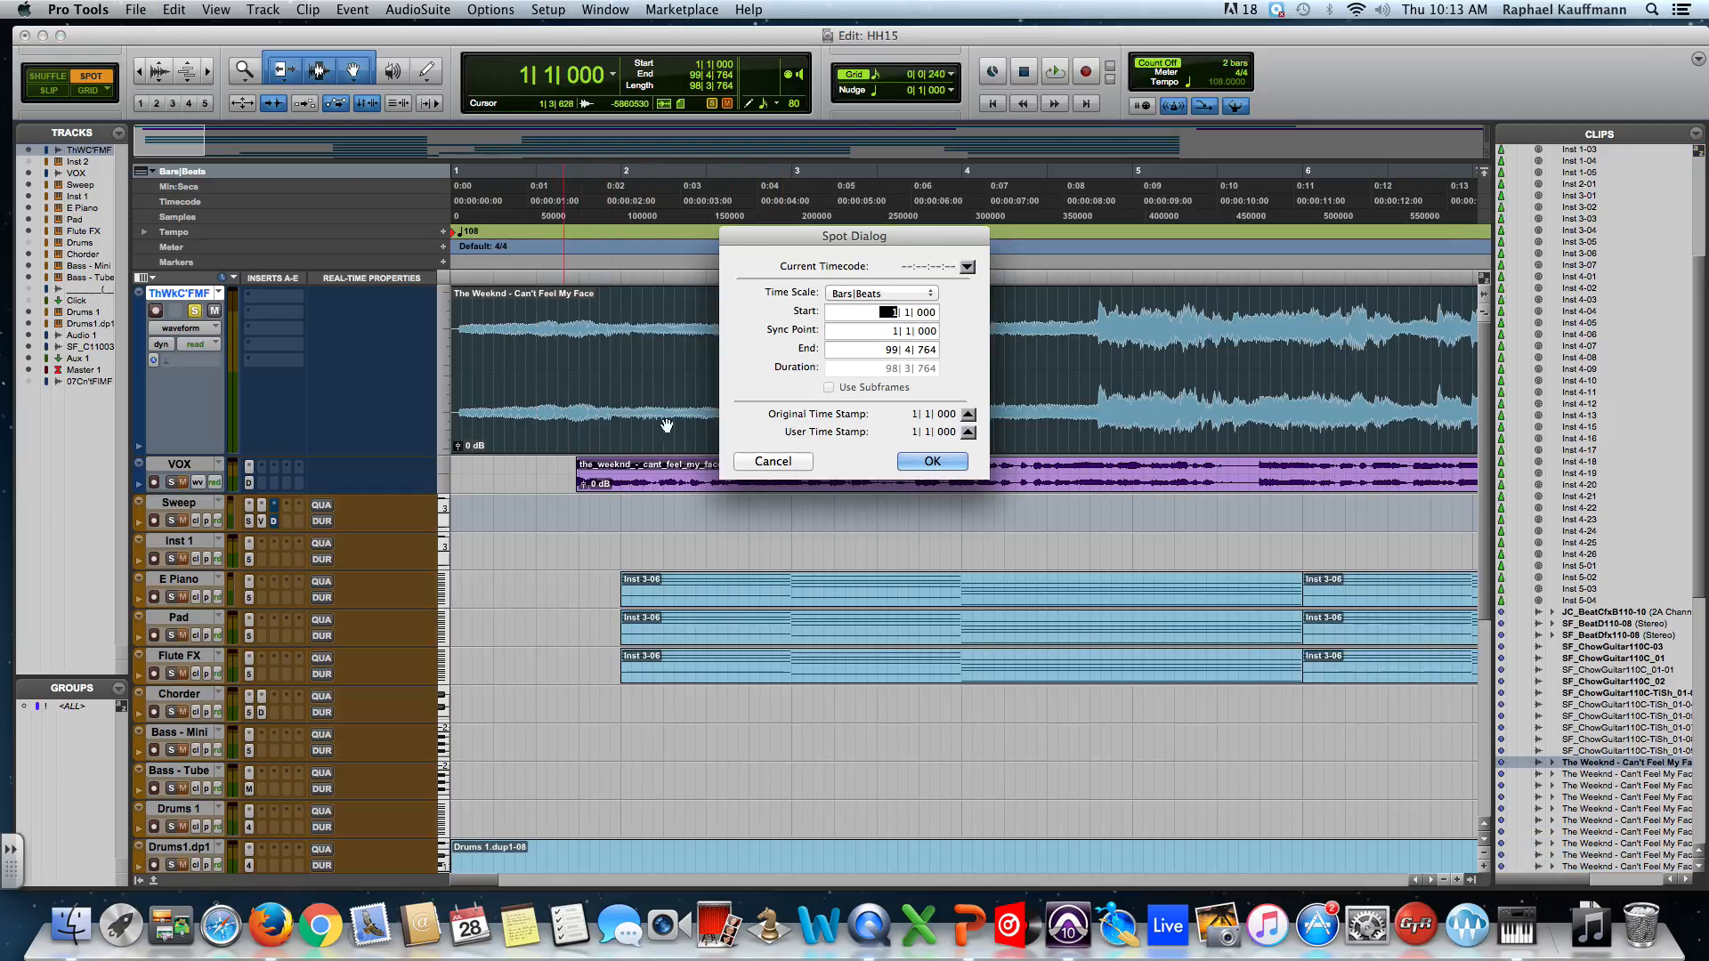
pyautogui.write('4')
pyautogui.click(929, 461)
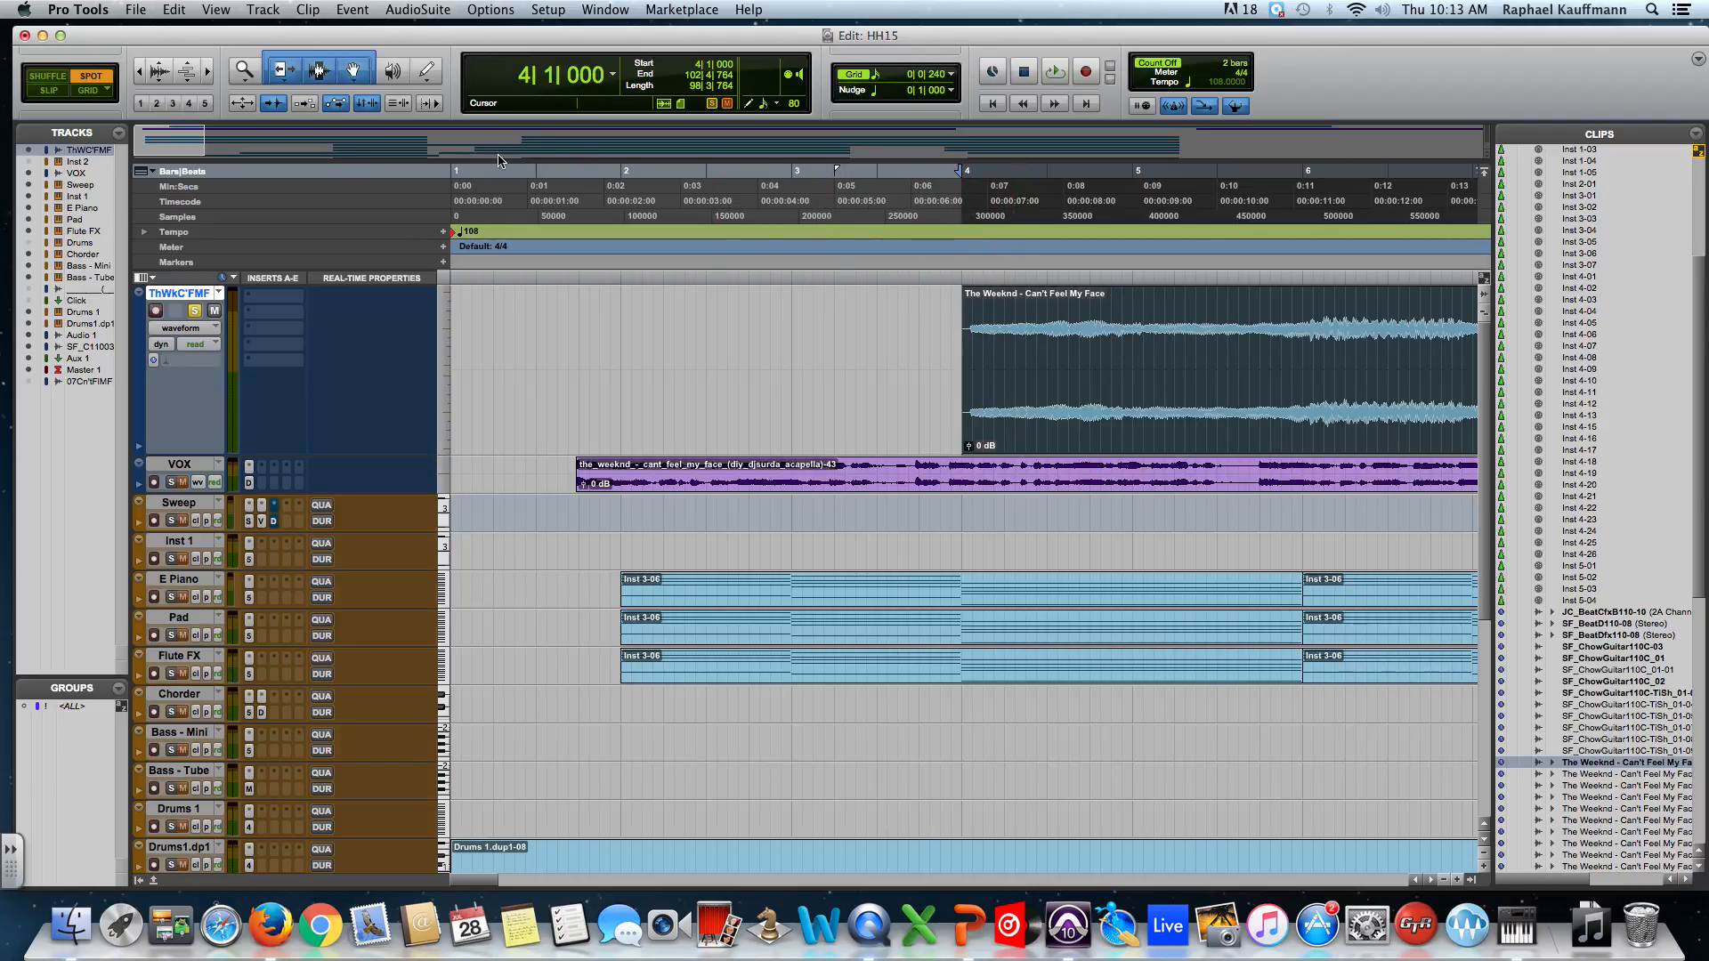
pyautogui.press('super+z')
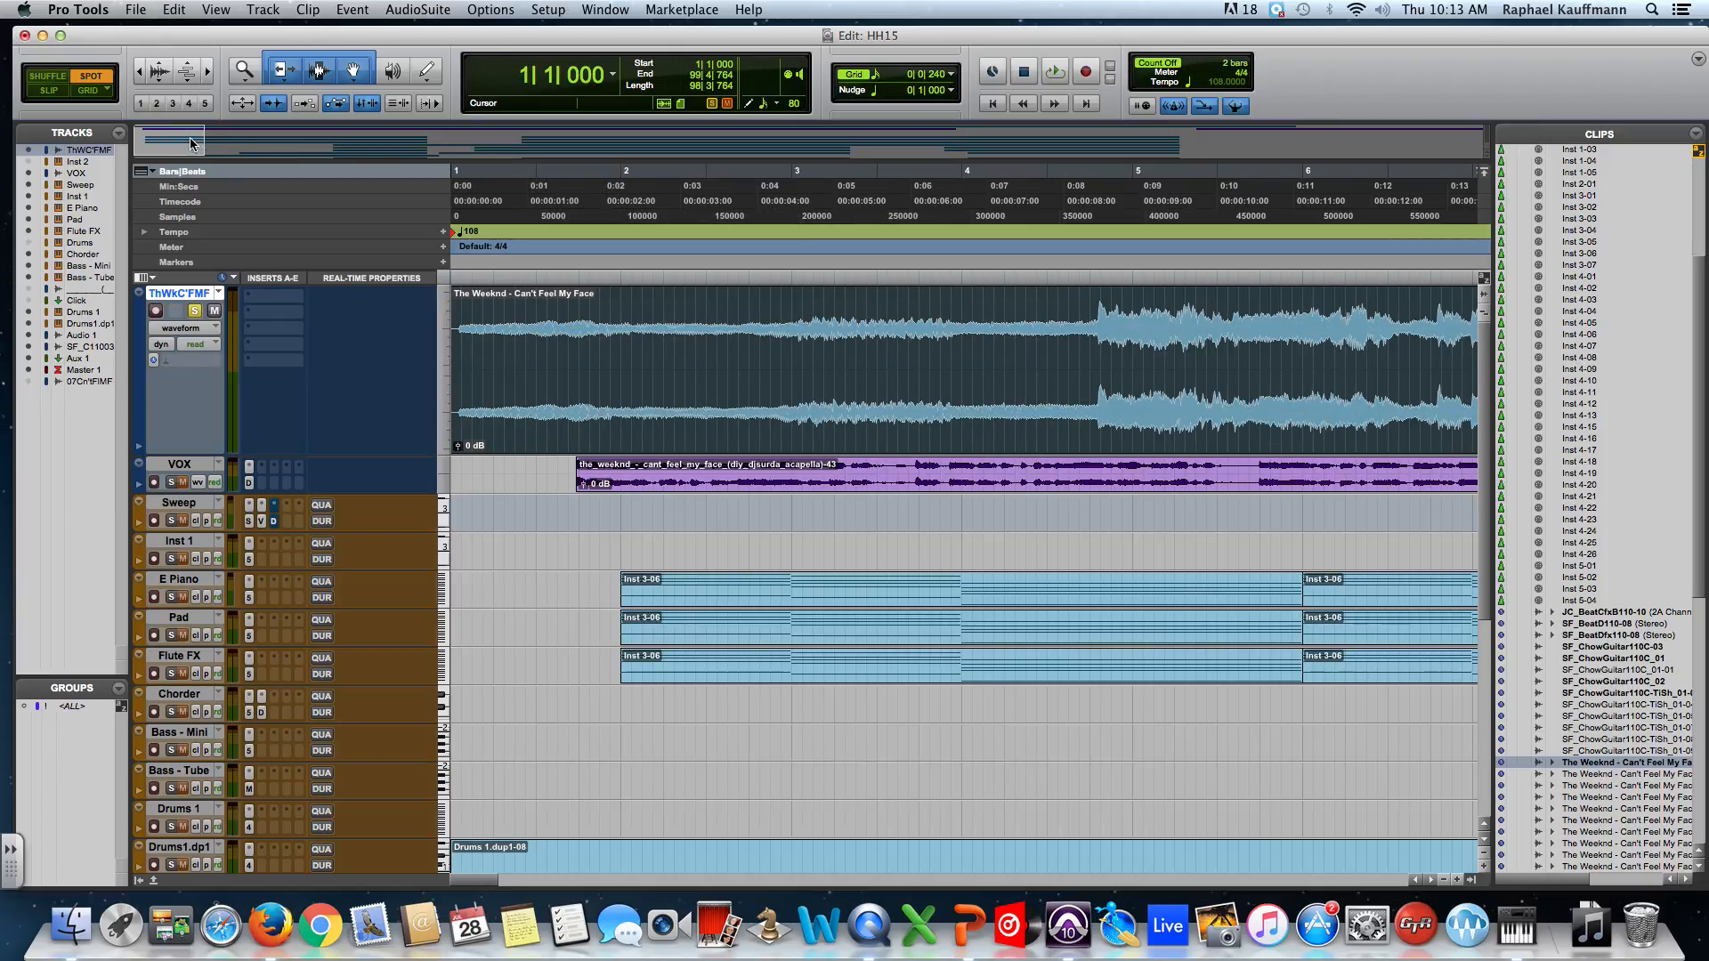
# Turn on Grid mode, zoom in, and step the insertion point along the grid to 1|2|240.
pyautogui.click(87, 92)
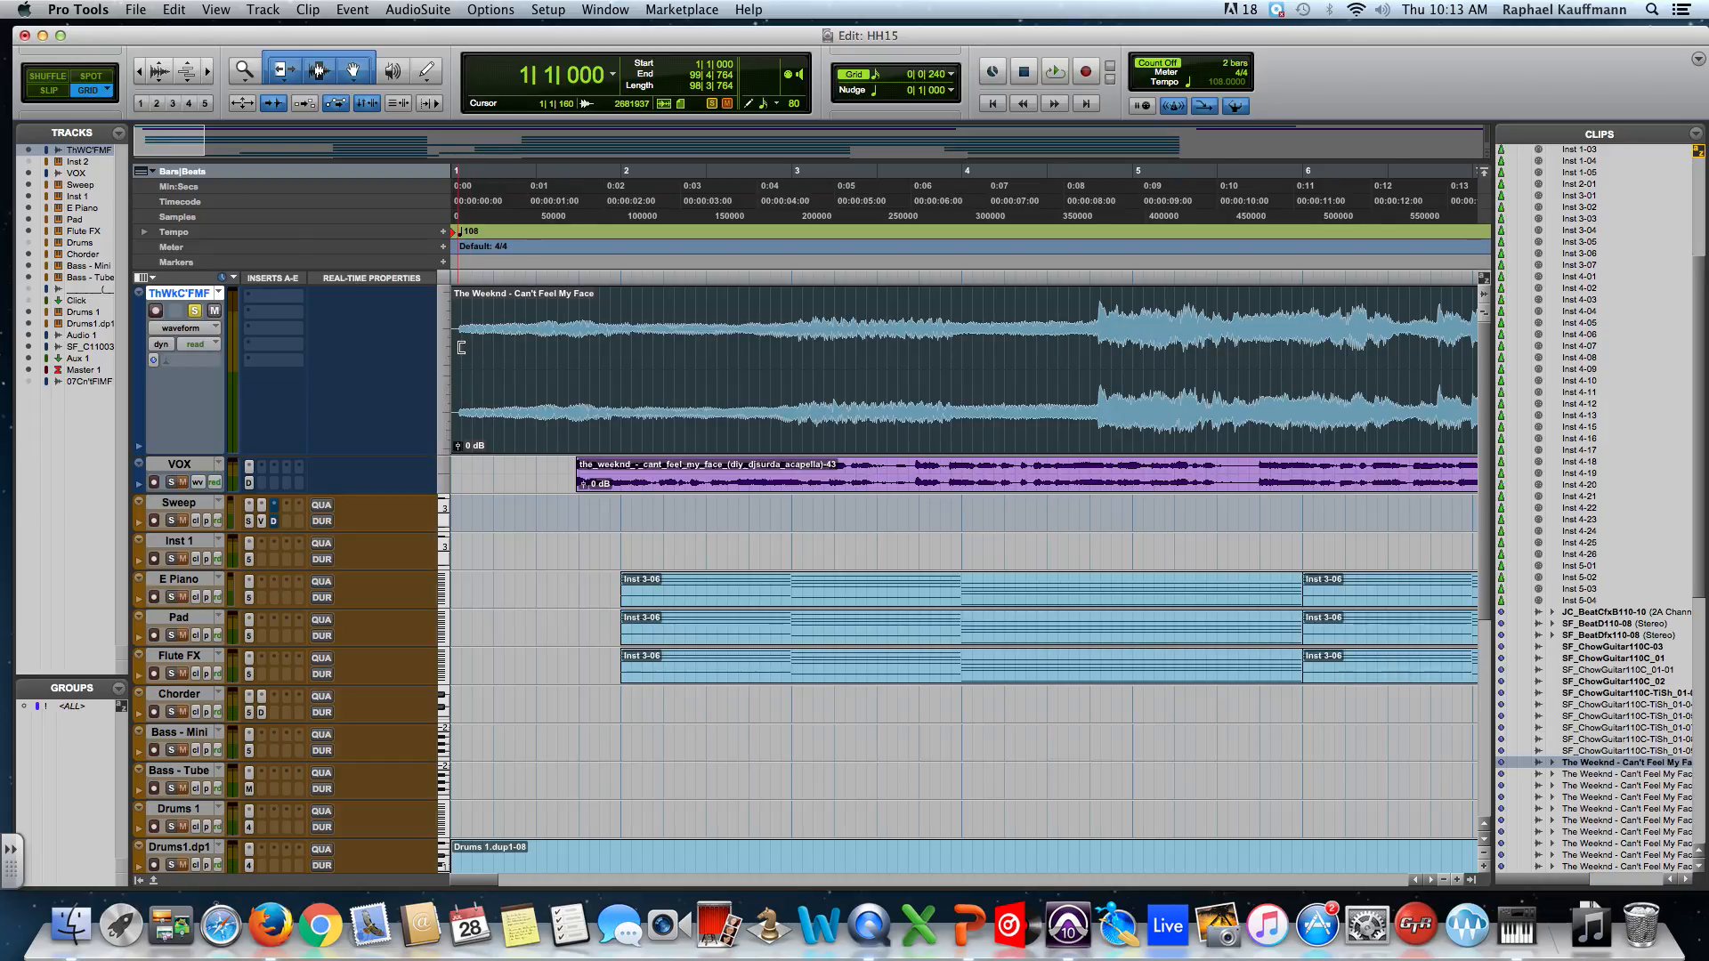
pyautogui.press('super+bracketright')
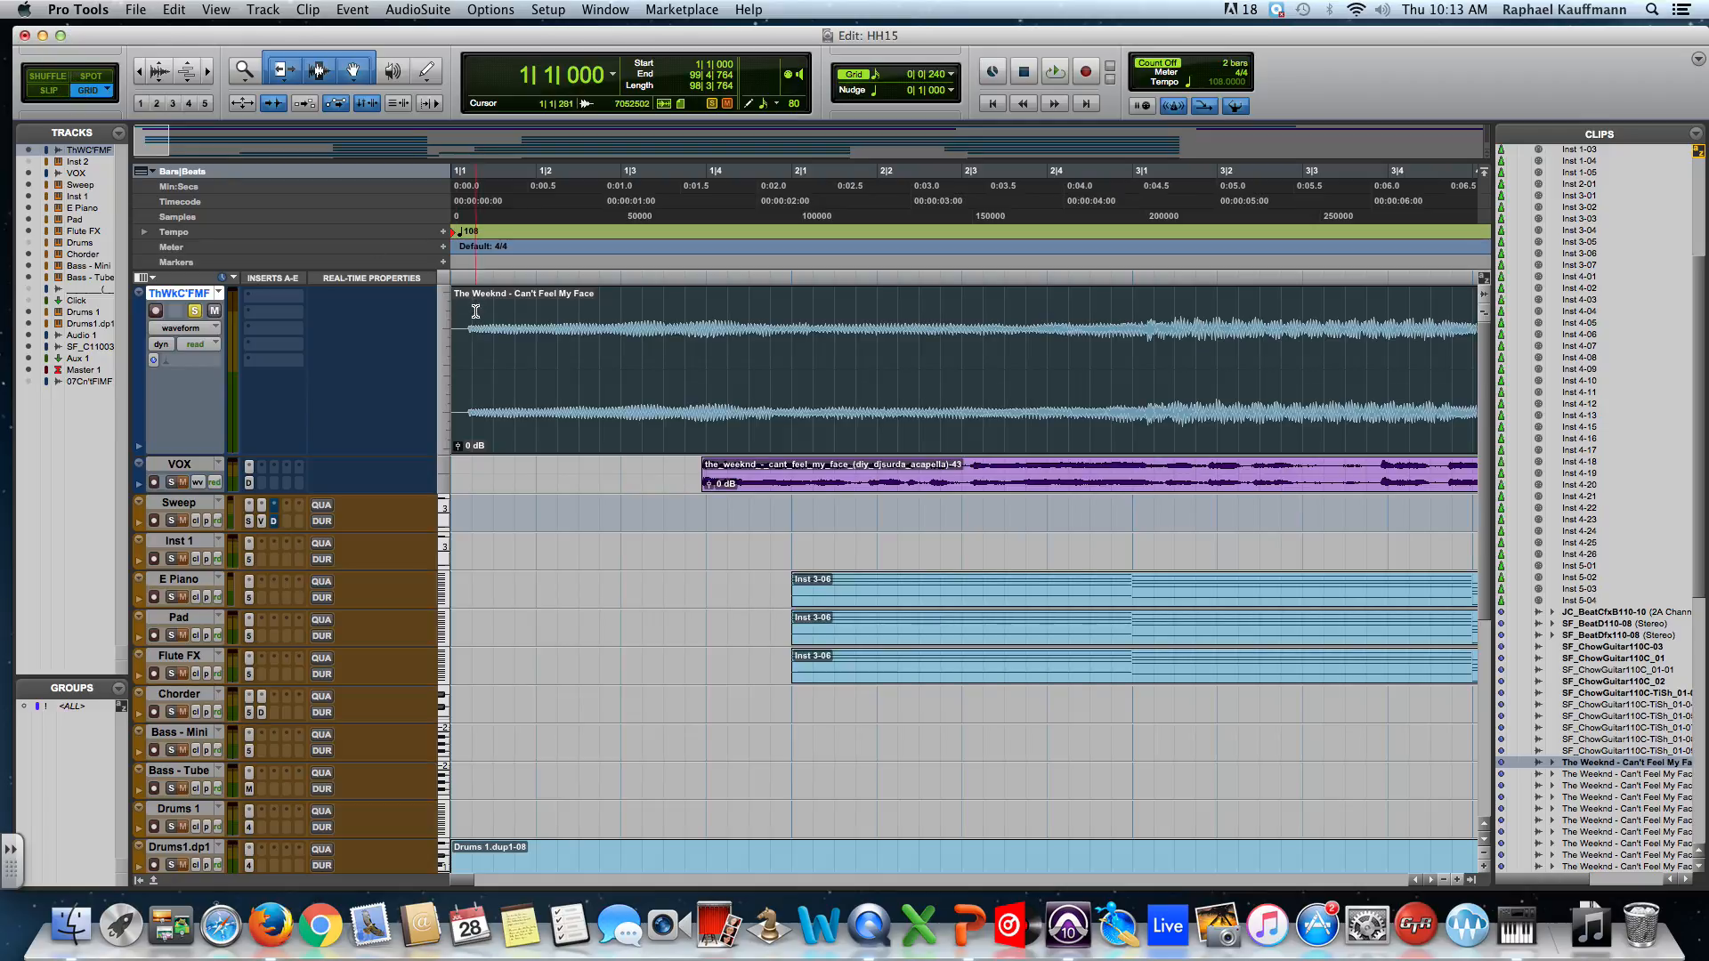
pyautogui.click(463, 345)
pyautogui.click(491, 346)
pyautogui.click(514, 348)
pyautogui.click(537, 351)
pyautogui.click(561, 352)
pyautogui.click(579, 352)
pyautogui.click(557, 353)
pyautogui.click(537, 354)
pyautogui.click(561, 354)
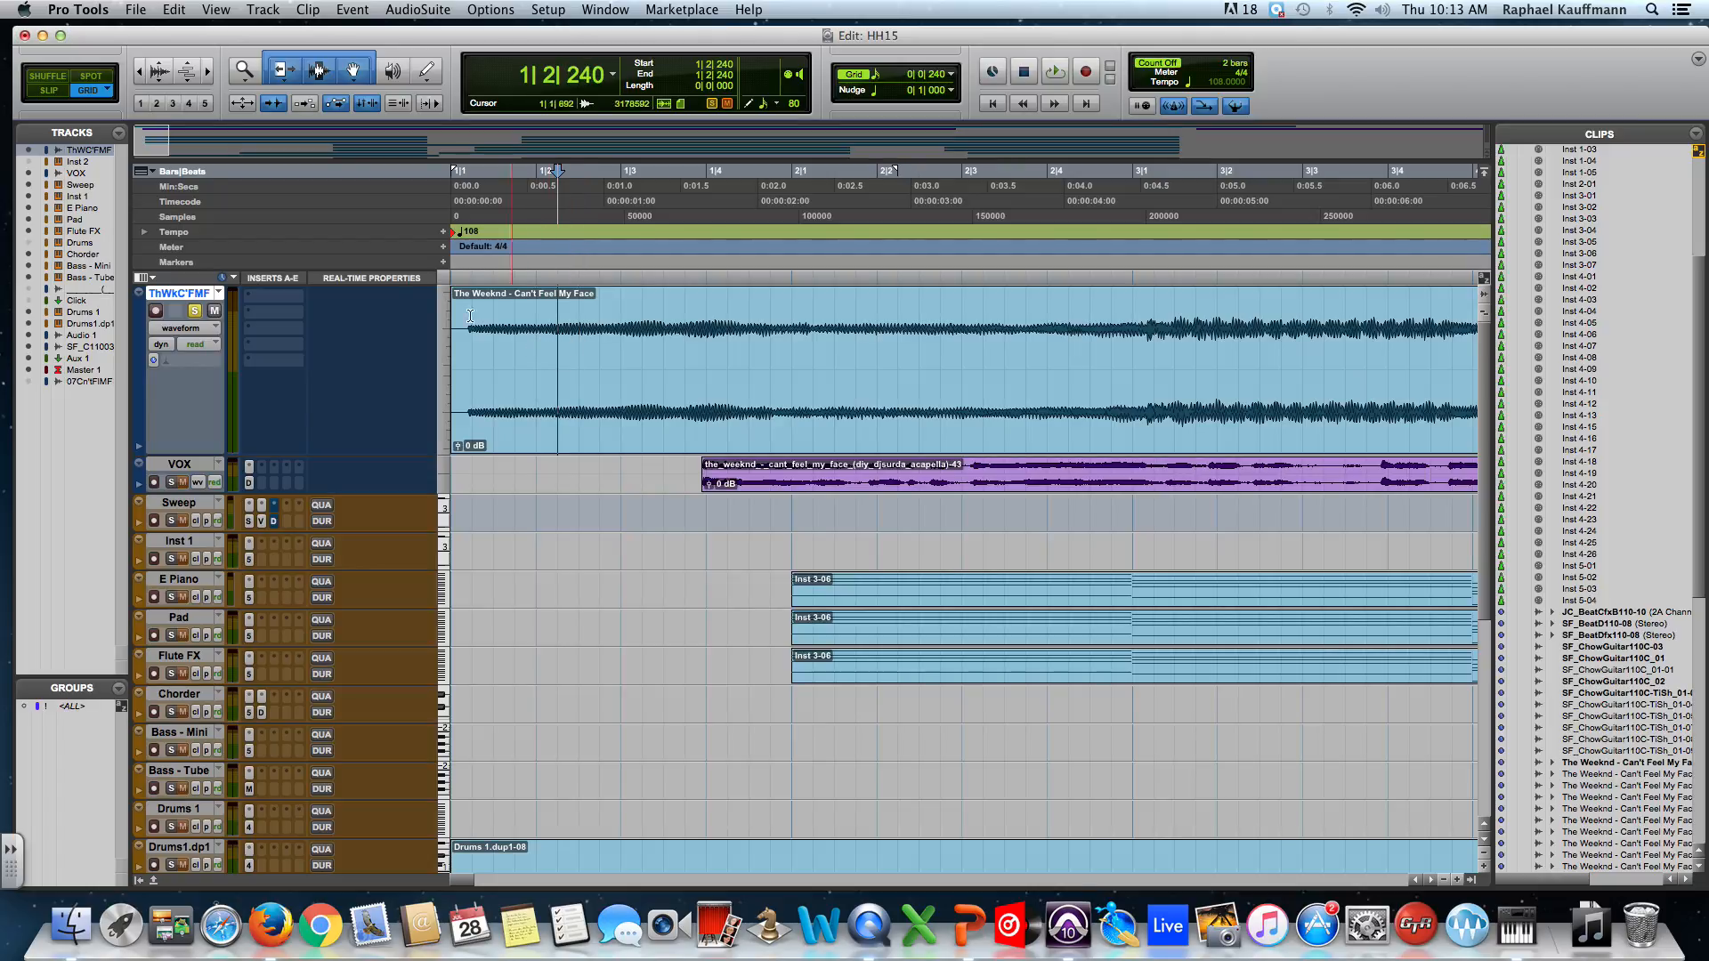
# In Slip mode, place the insertion point on the first downbeat, then split the clip there in Shuffle mode.
pyautogui.press('F2')
pyautogui.click(523, 353)
pyautogui.click(509, 353)
pyautogui.click(491, 354)
pyautogui.click(485, 353)
pyautogui.click(31, 82)
pyautogui.click(580, 356)
pyautogui.press('super+e')
# Move The Weeknd - Can't Feel My Face-11 clip so it starts at bar 1.
pyautogui.moveTo(653, 402); pyautogui.dragTo(466, 371)
pyautogui.press('super+bracketleft')
pyautogui.press('super+bracketleft')
pyautogui.press('super+bracketleft')
pyautogui.press('super+bracketleft')
pyautogui.press('super+bracketleft')
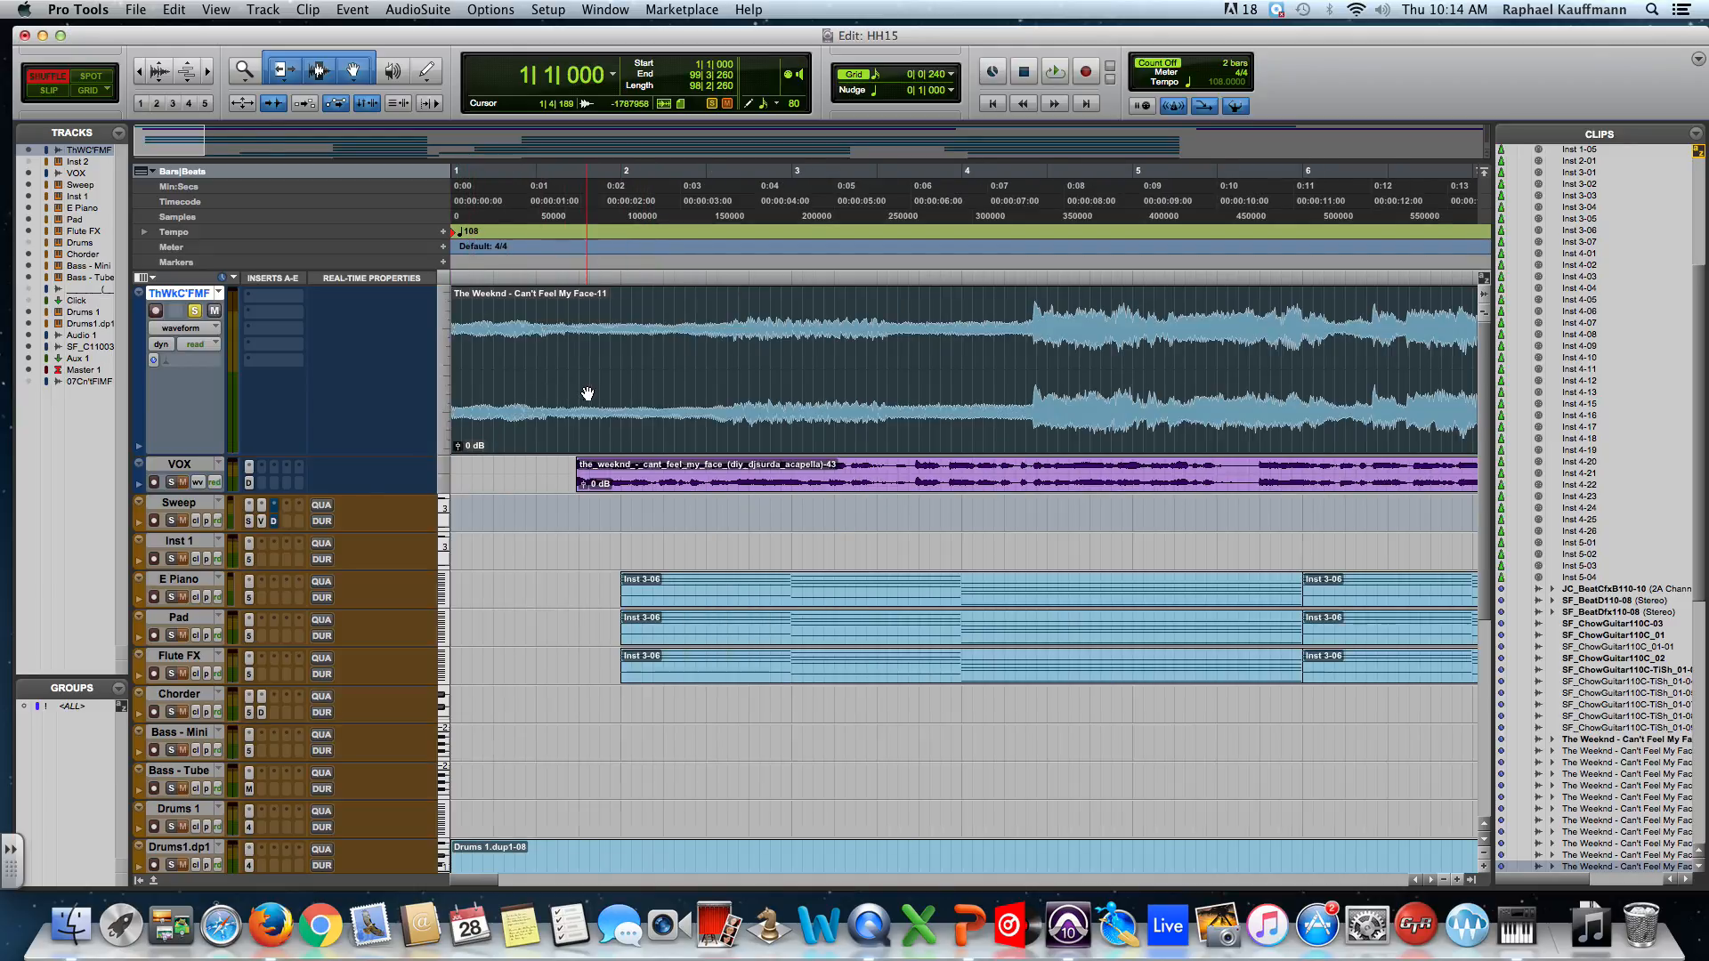
pyautogui.press('super+bracketleft')
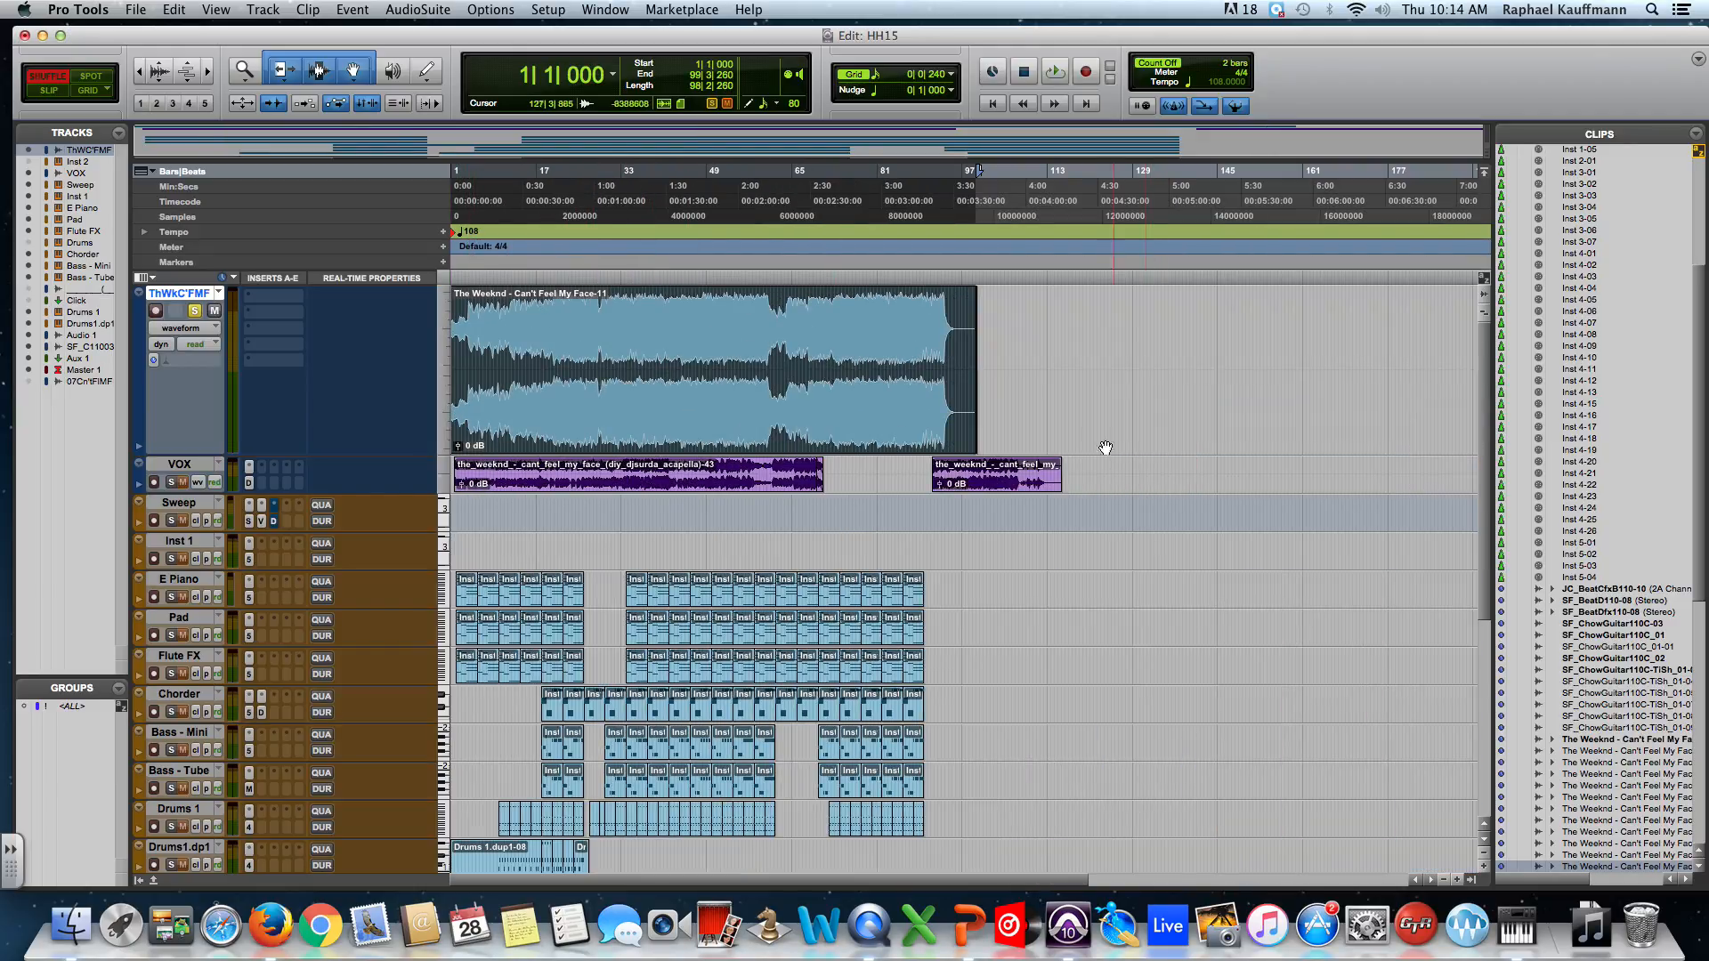
pyautogui.press('super+bracketright')
pyautogui.press('super+bracketright')
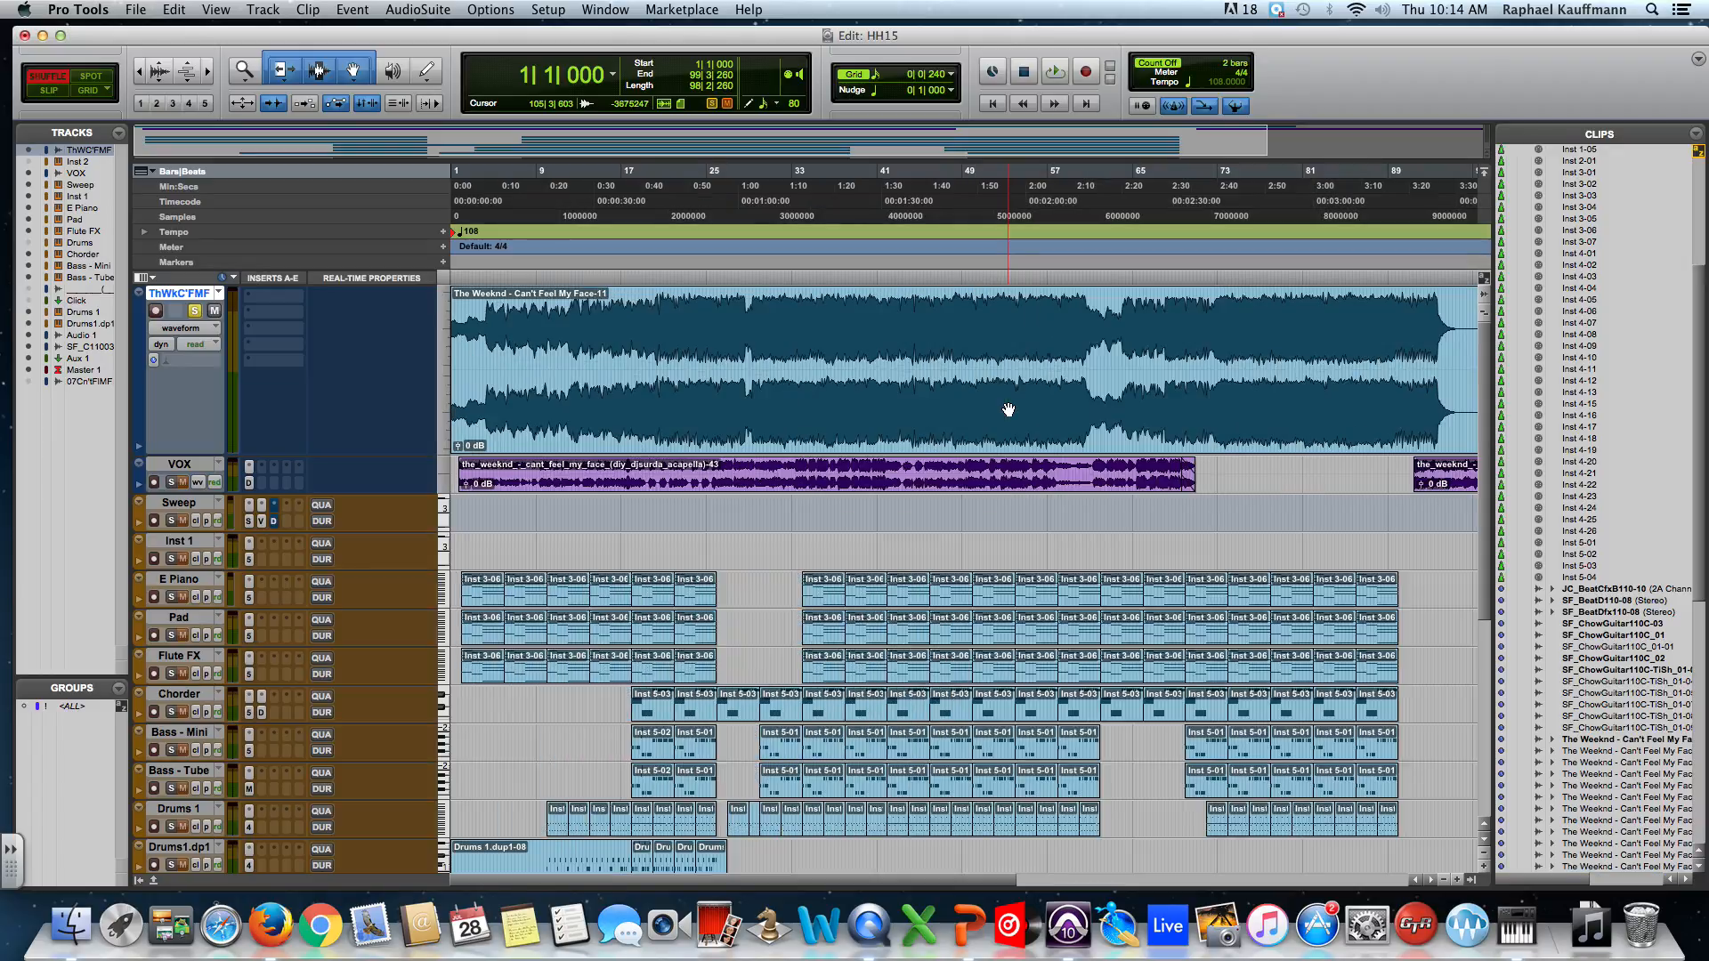
# Select the short end clip after the song and drag it left to the session start.
pyautogui.click(1210, 356)
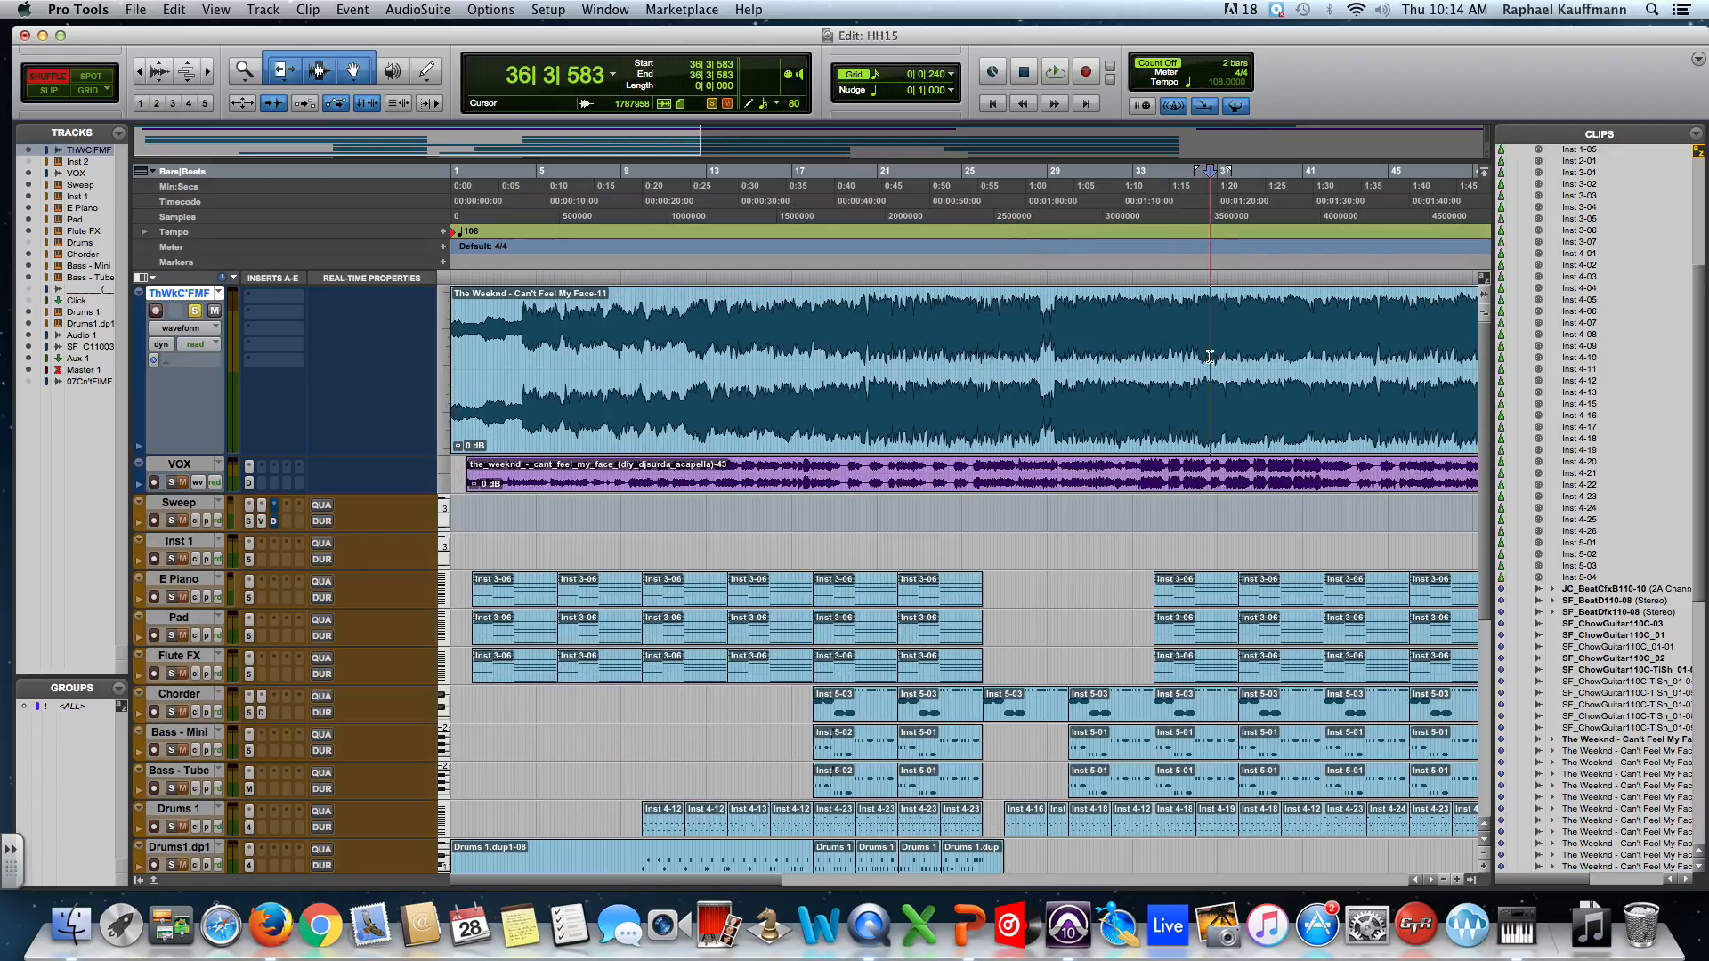
pyautogui.hscroll(5, 1209, 356)
pyautogui.doubleClick(1217, 370)
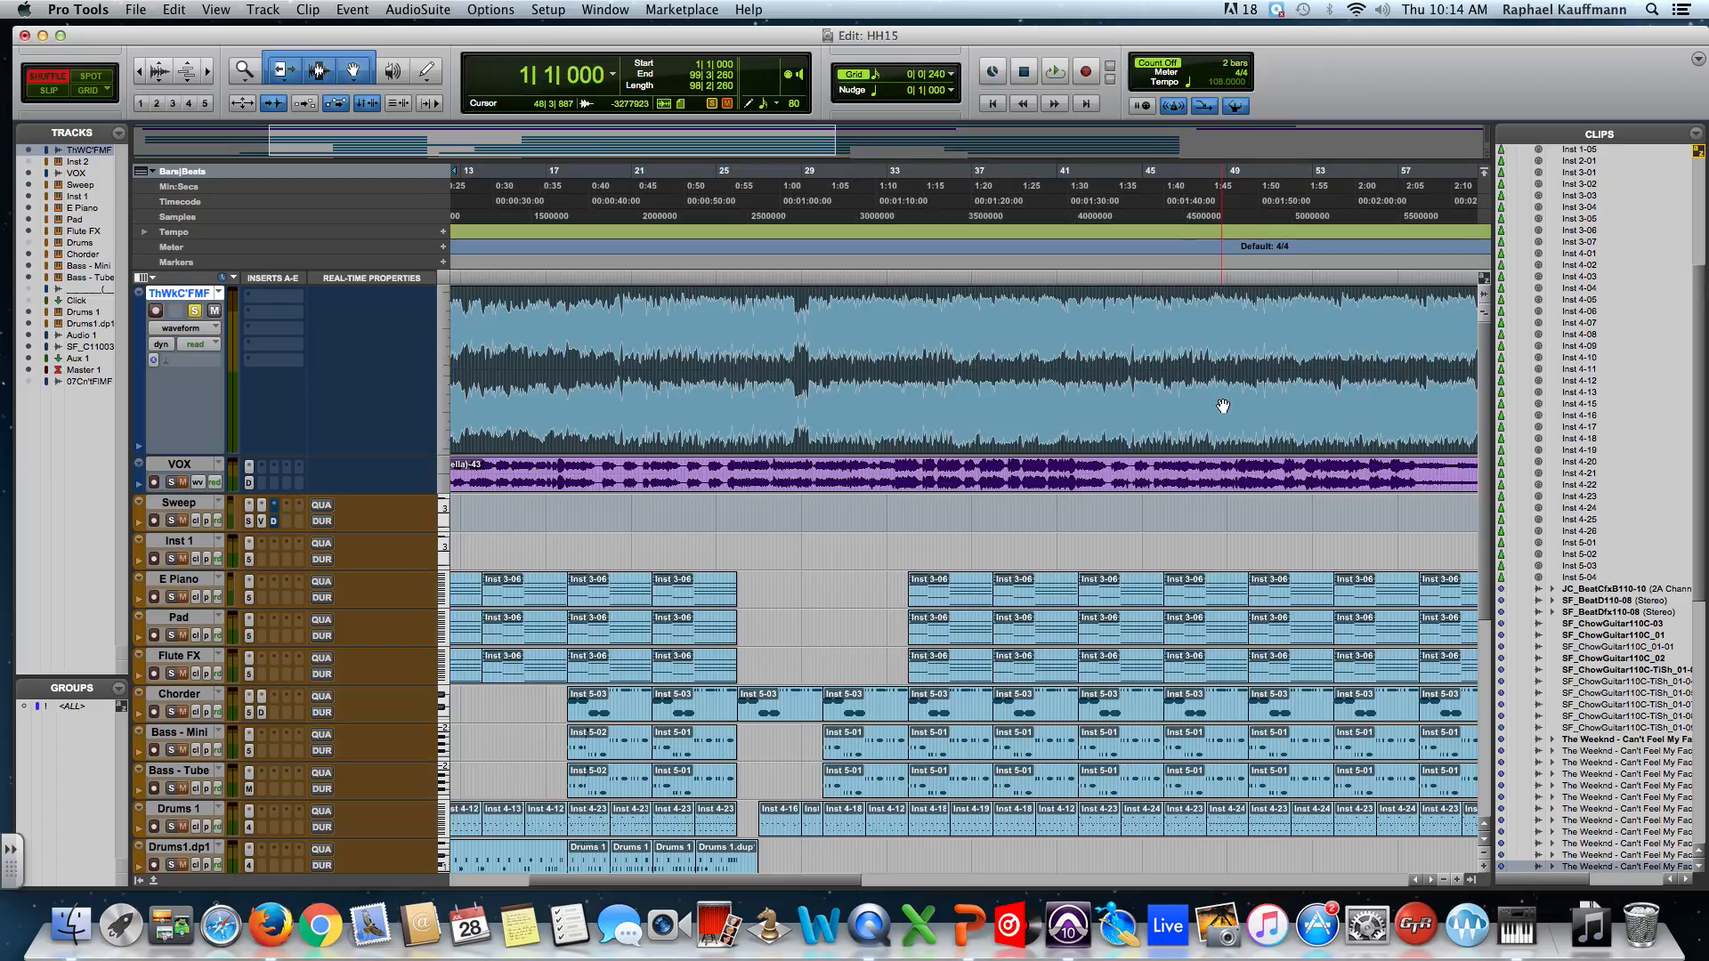
pyautogui.hscroll(10, 1222, 392)
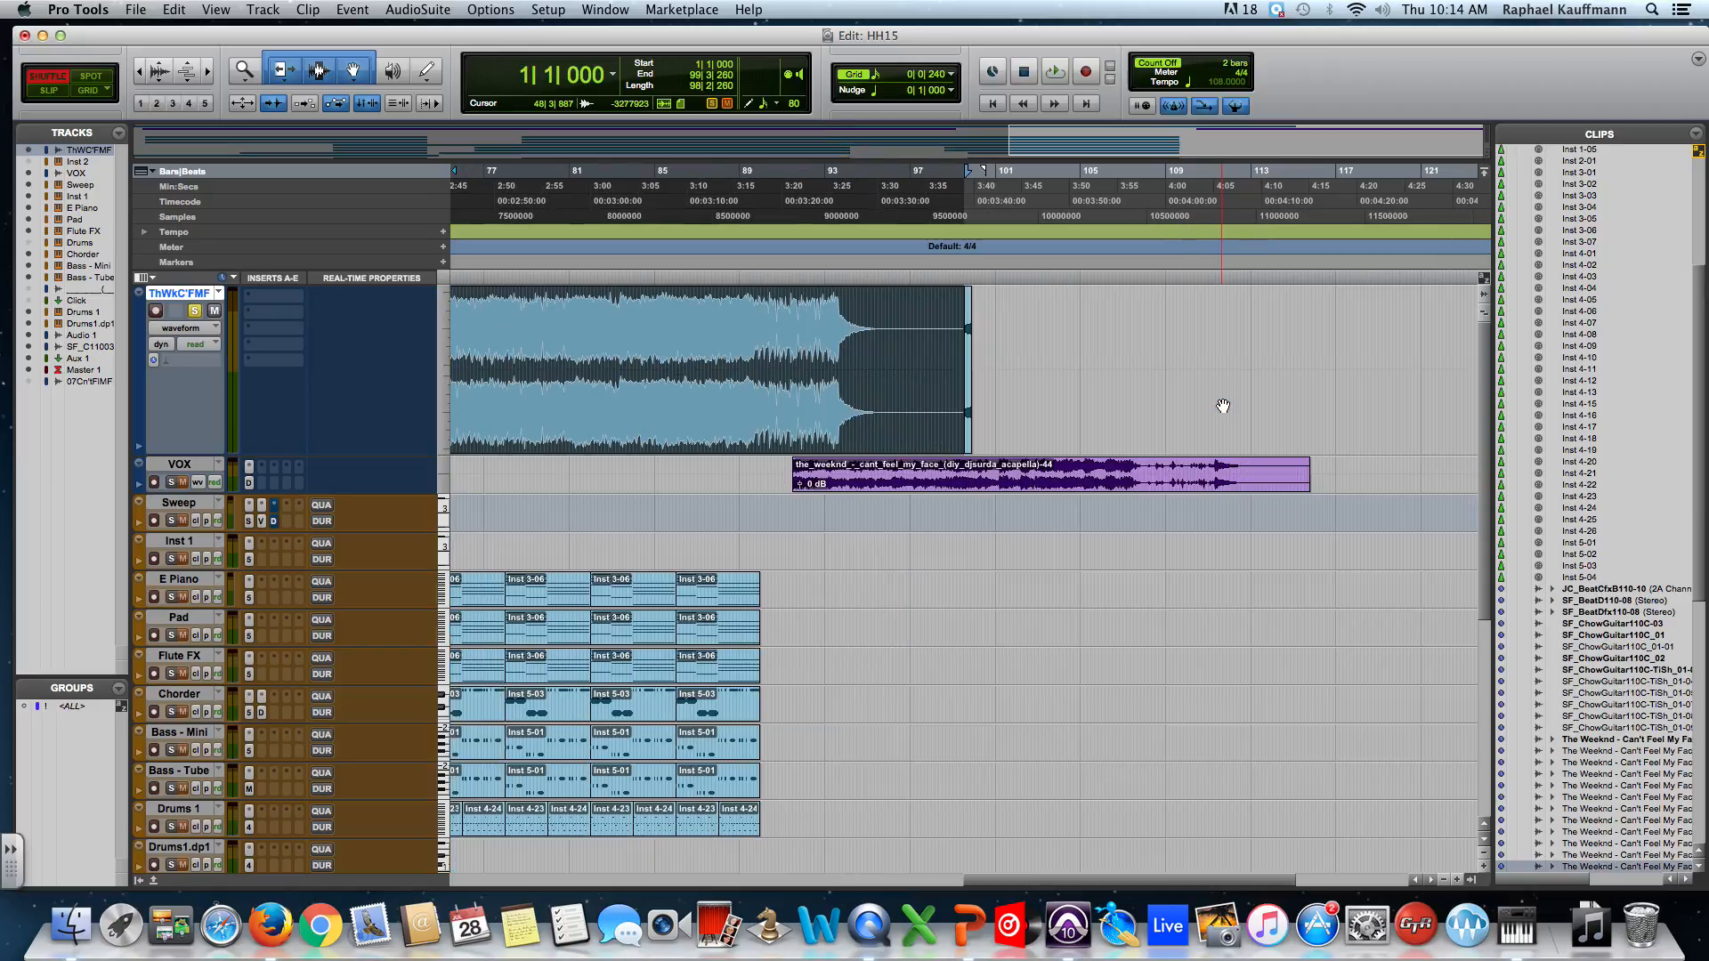
pyautogui.click(972, 393)
pyautogui.press('super+]')
pyautogui.press('super+]')
pyautogui.press('super+]')
pyautogui.press('super+]')
pyautogui.press('super+]')
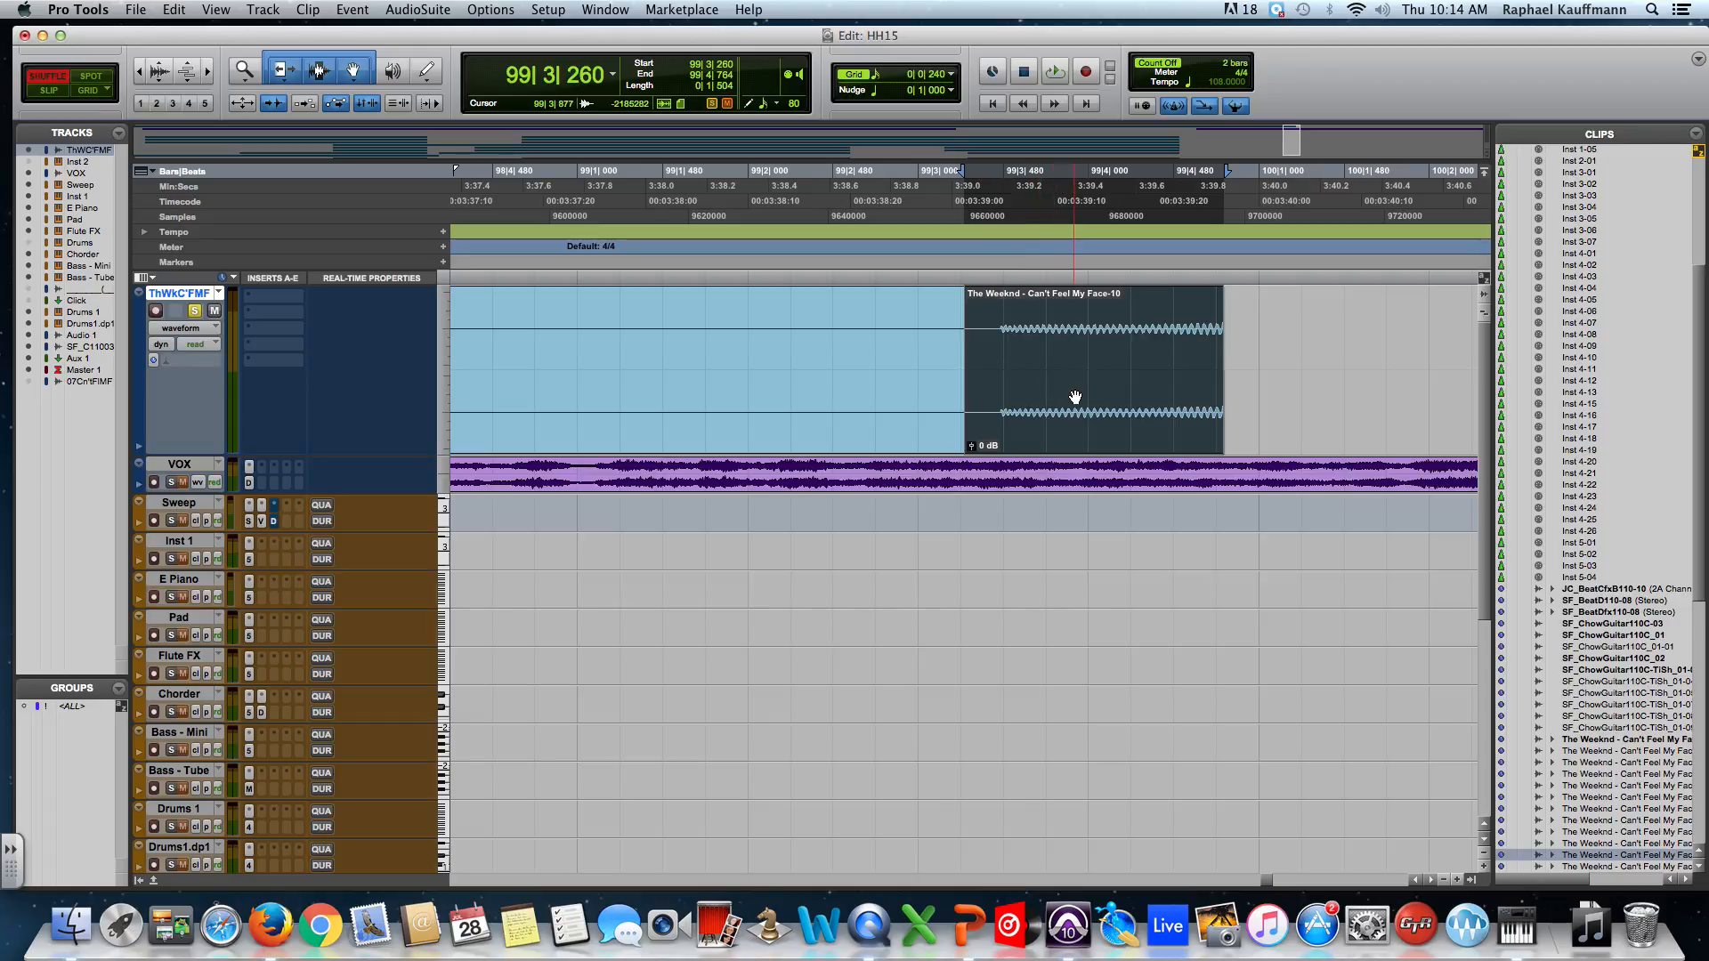
pyautogui.press('super+[')
pyautogui.press('super+[')
pyautogui.press('super+[')
pyautogui.press('super+[')
pyautogui.press('super+[')
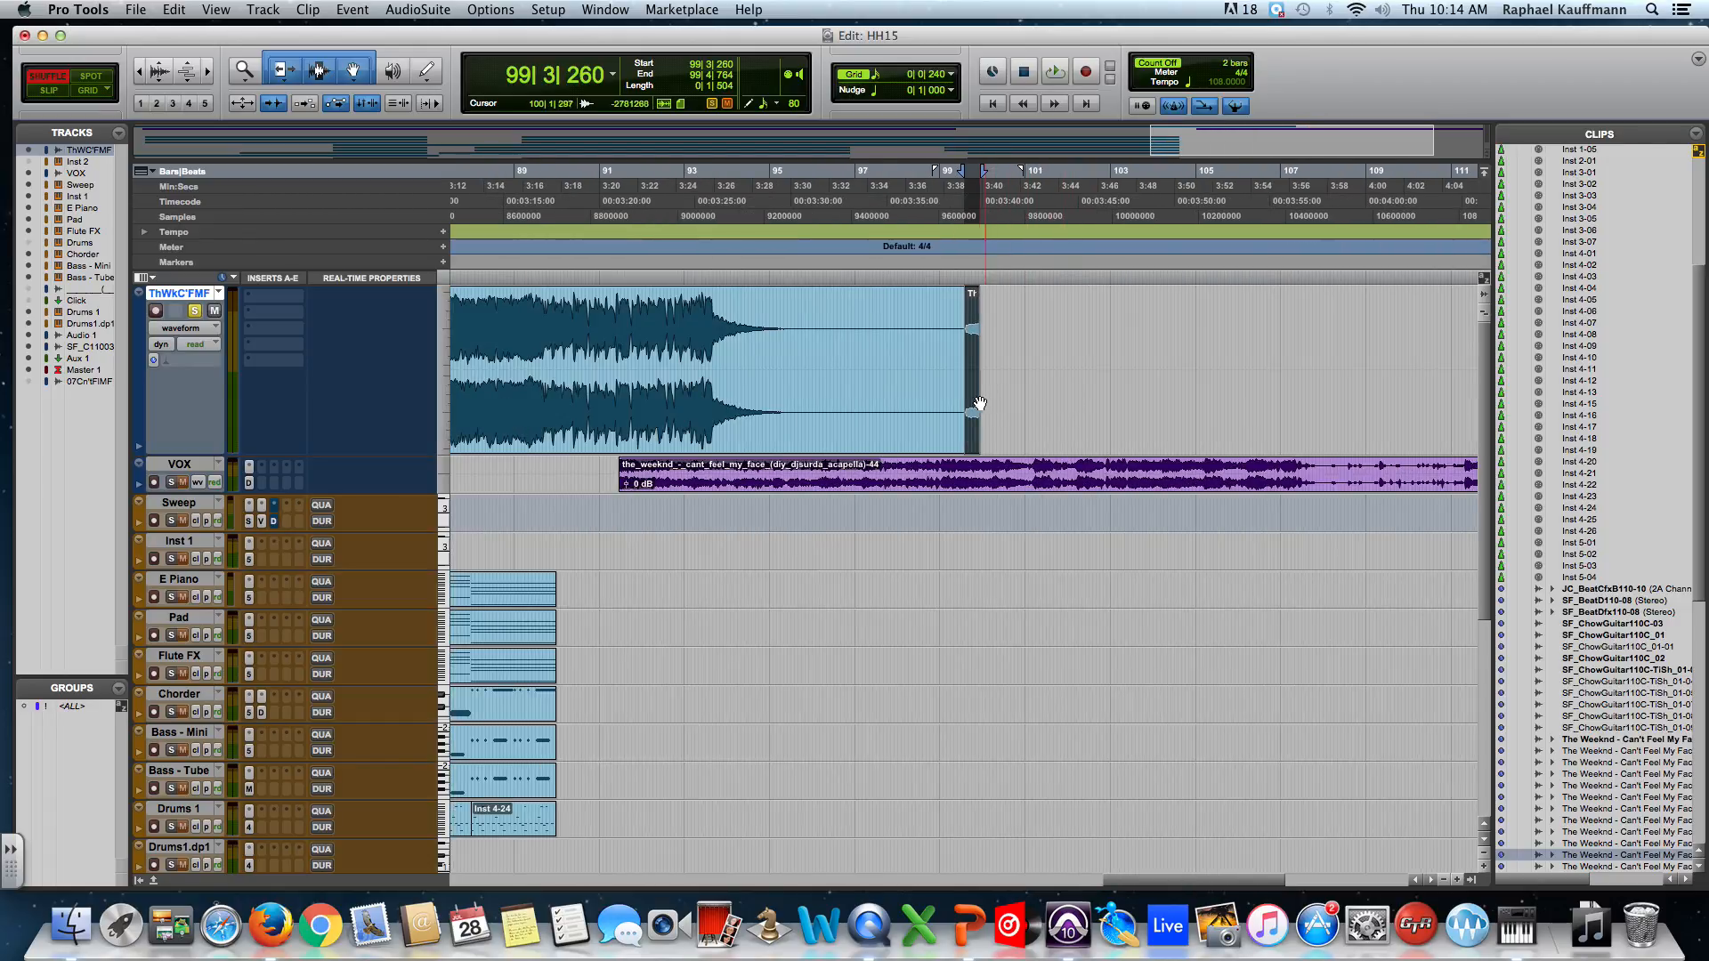
pyautogui.moveTo(961, 401); pyautogui.dragTo(442, 376)
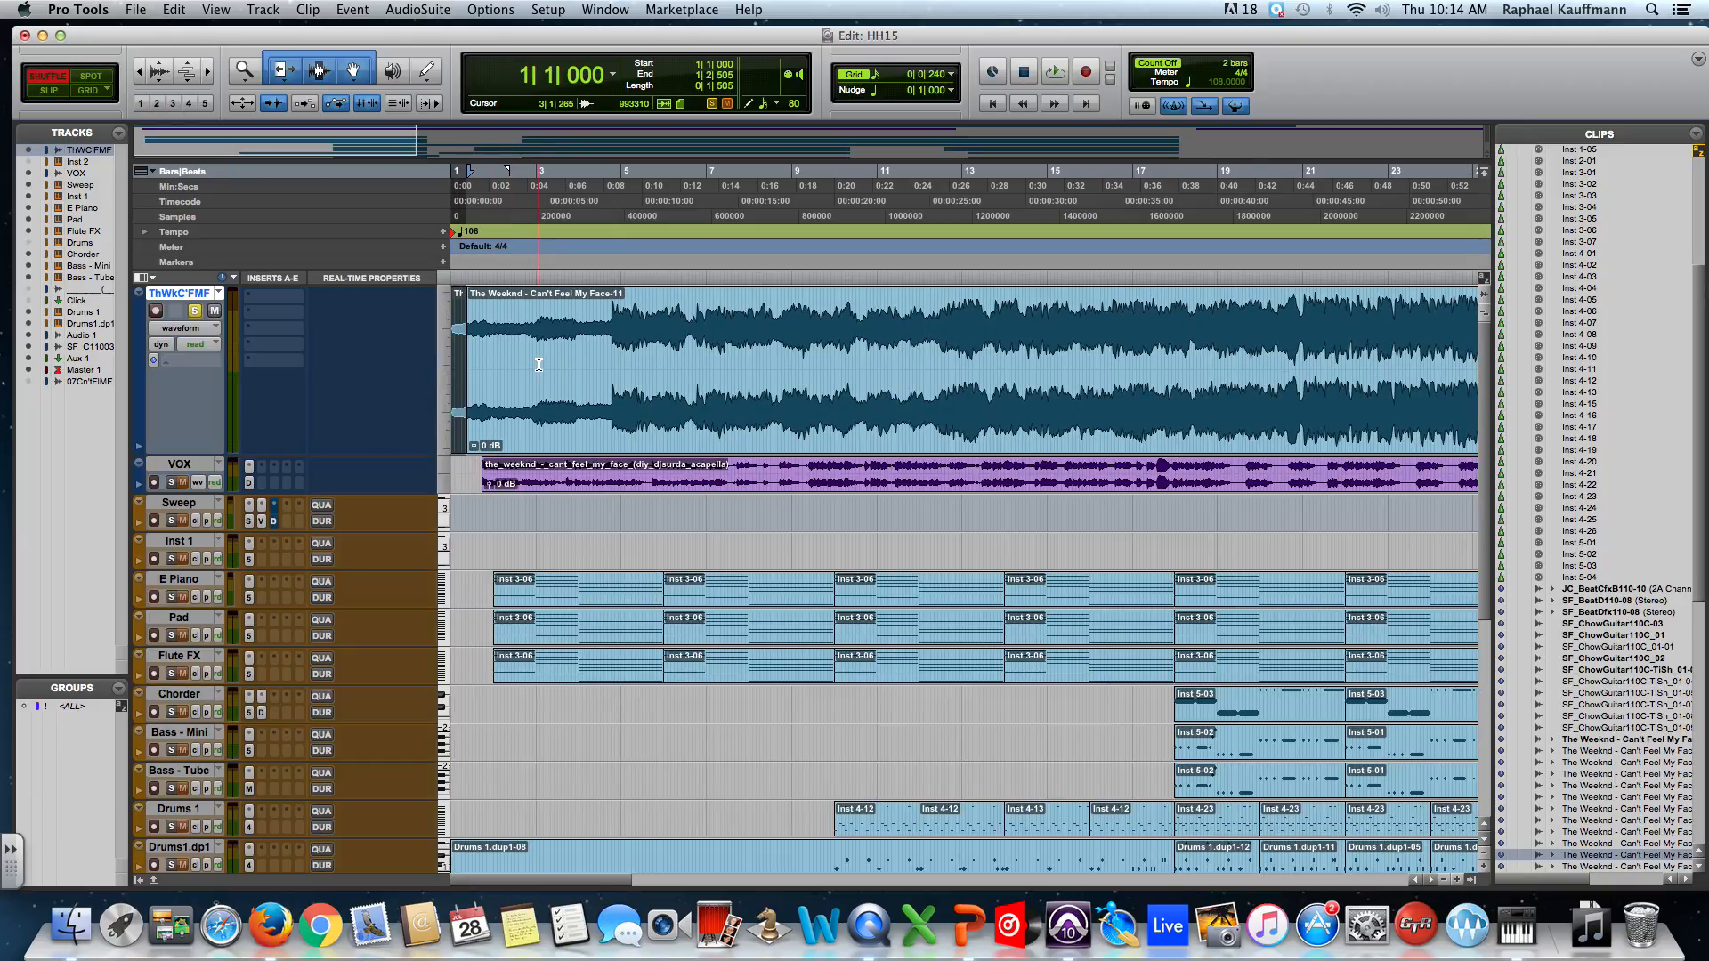